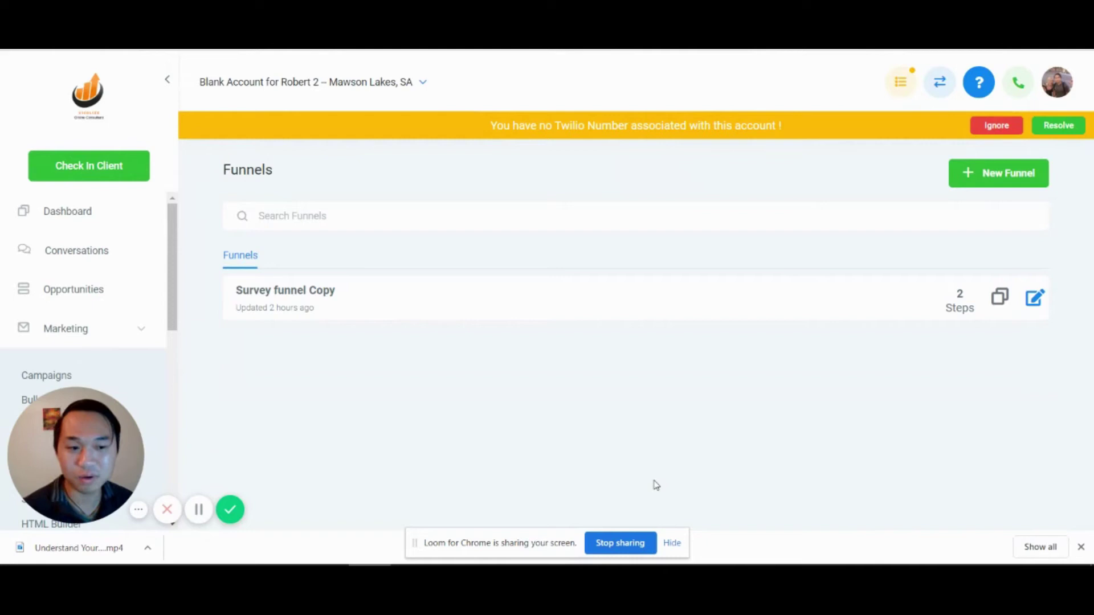
Dismiss the Chrome download notice and open the 'Survey funnel Copy' funnel.
click(1080, 546)
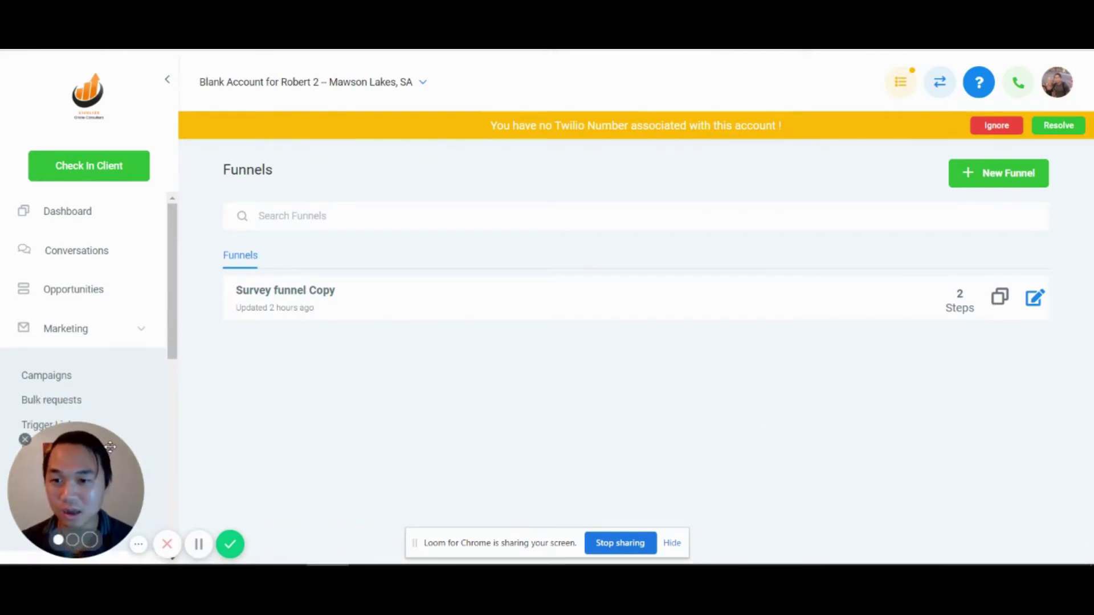
click(285, 291)
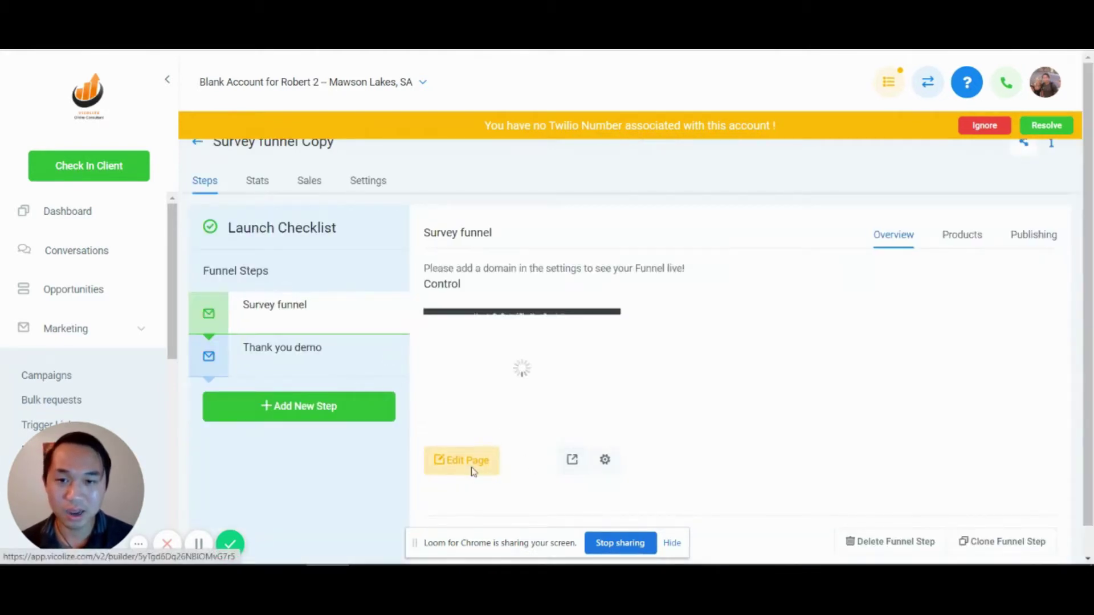
Preview the Survey funnel landing page live and answer Yes to the first survey question.
click(470, 470)
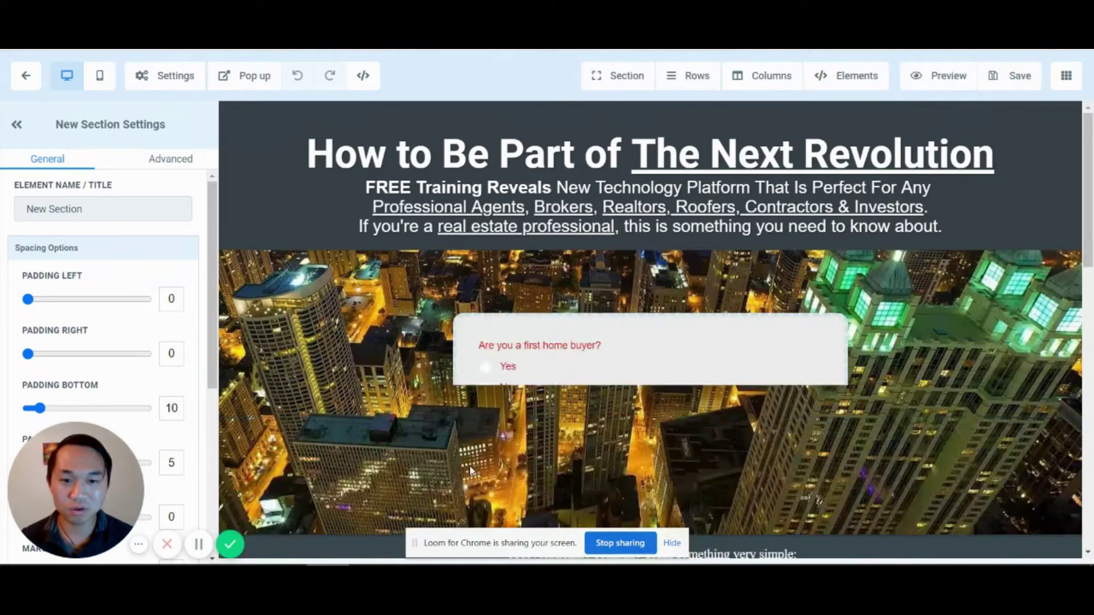
scroll(471, 469, down, 1)
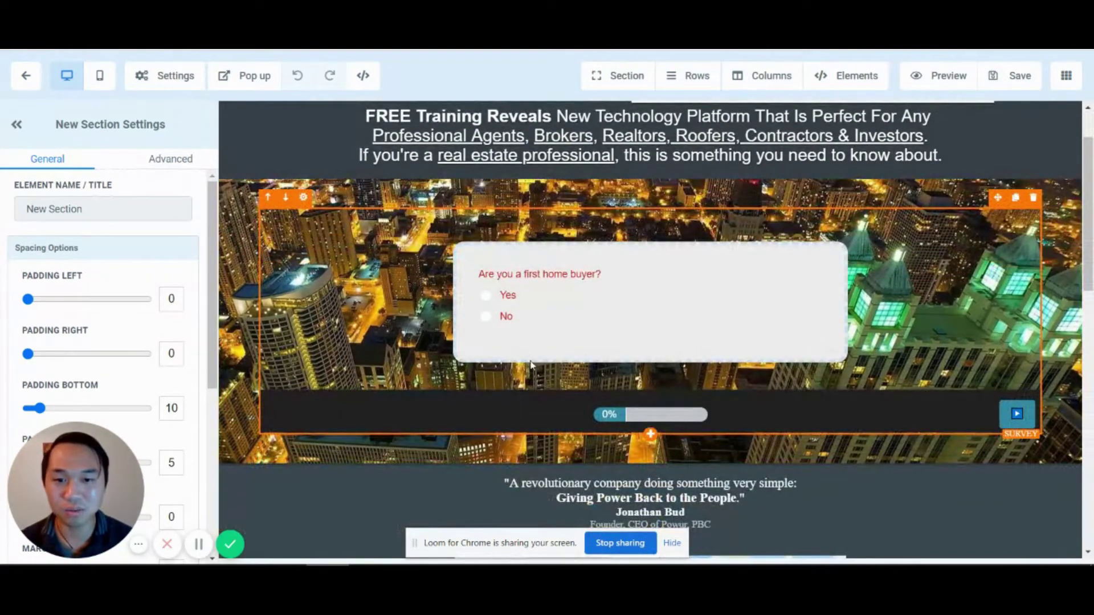
scroll(530, 366, down, 3)
scroll(530, 365, up, 4)
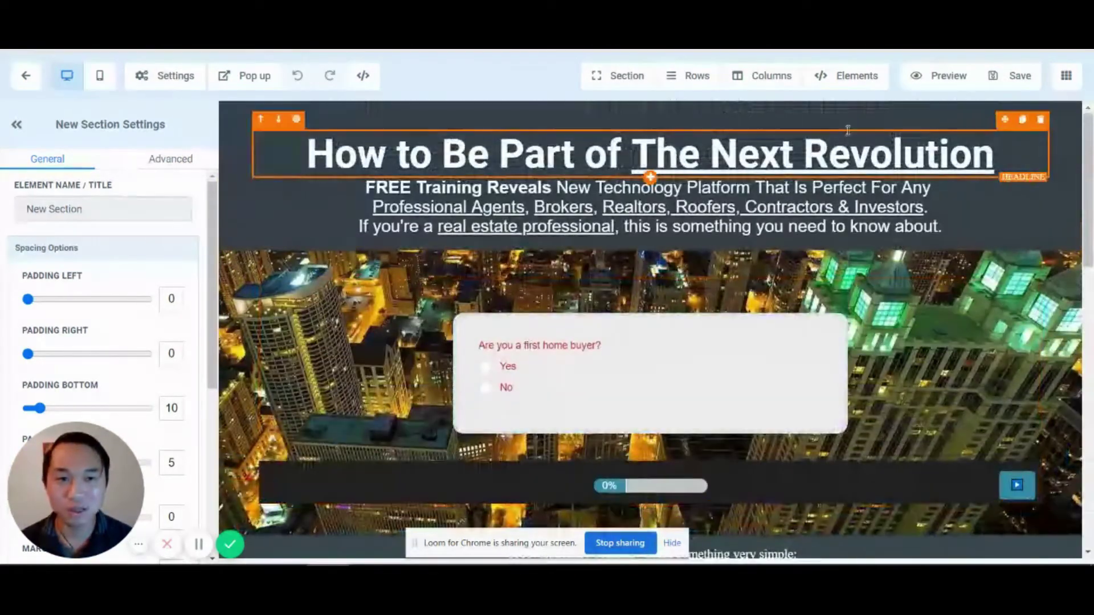
click(938, 75)
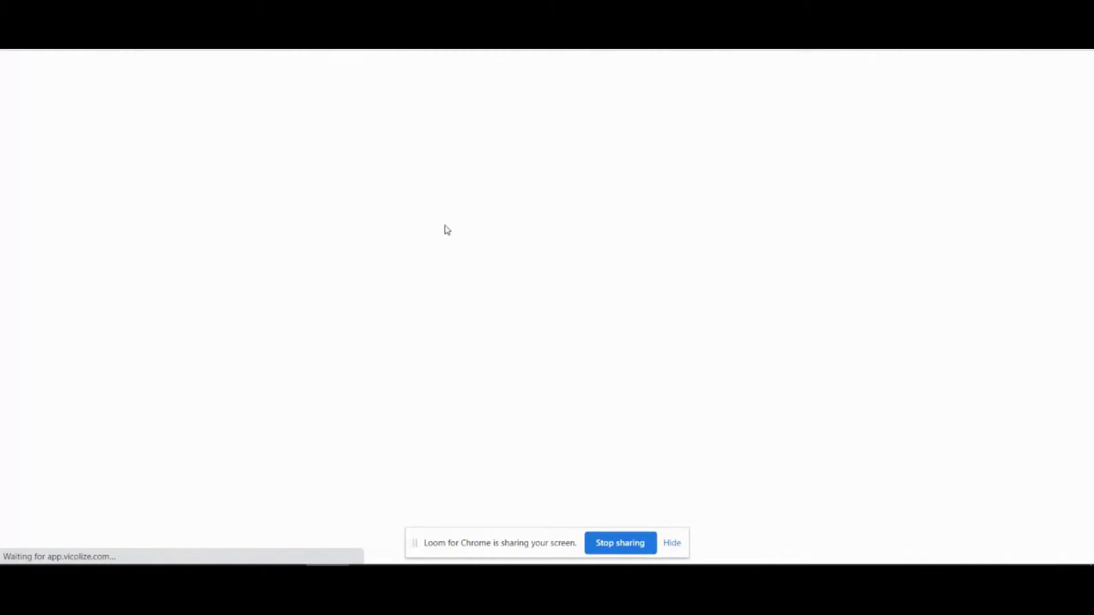
scroll(504, 385, down, 1)
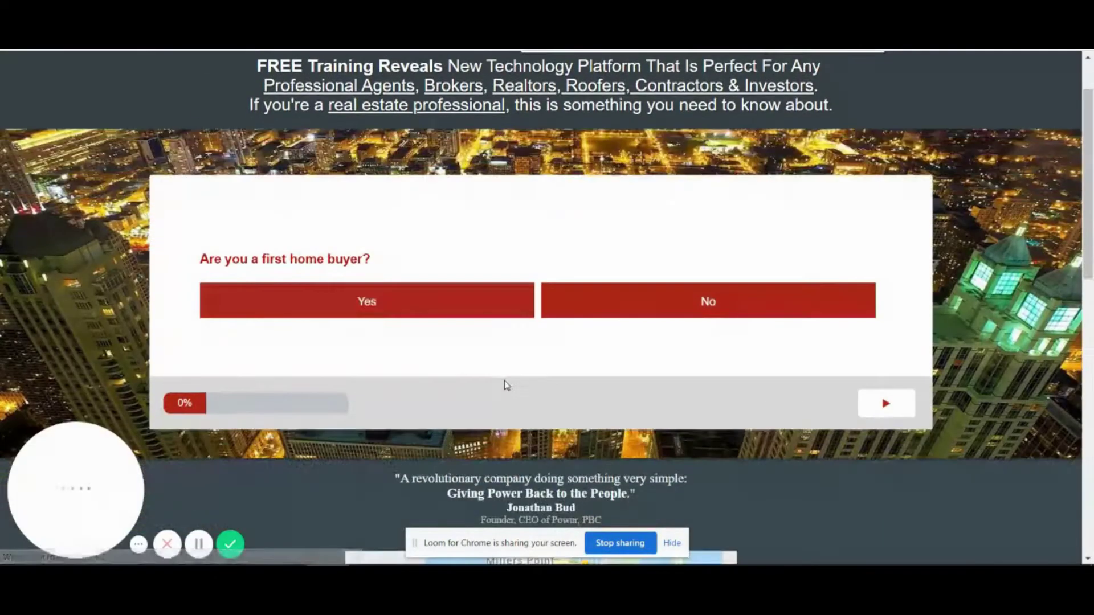
click(442, 308)
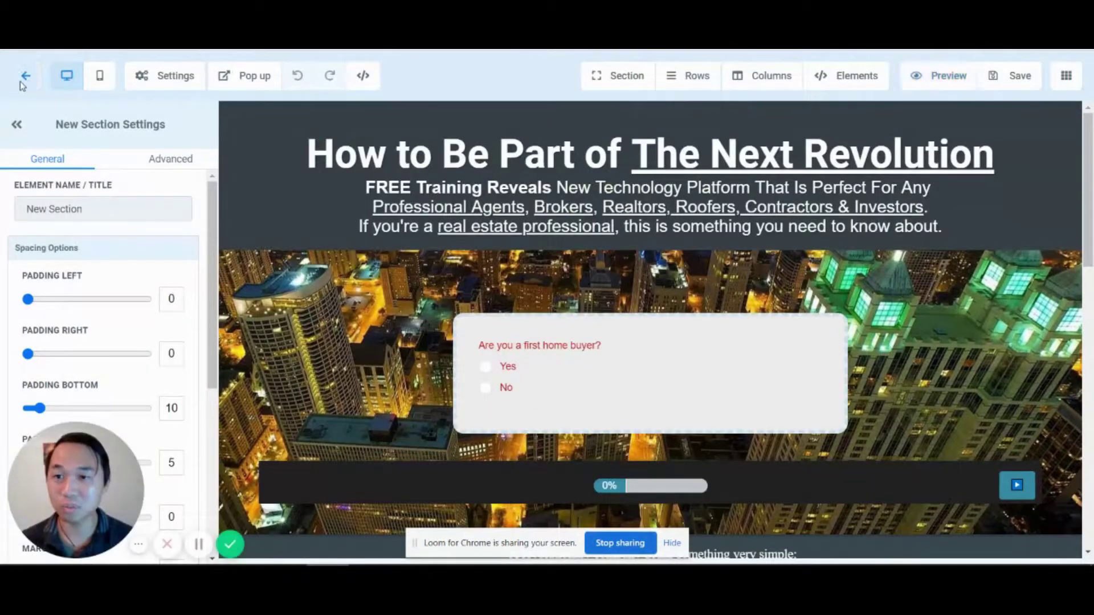
Leave the page editor and open Marketing > Survey Builder, showing Realtor survey copy.
click(25, 77)
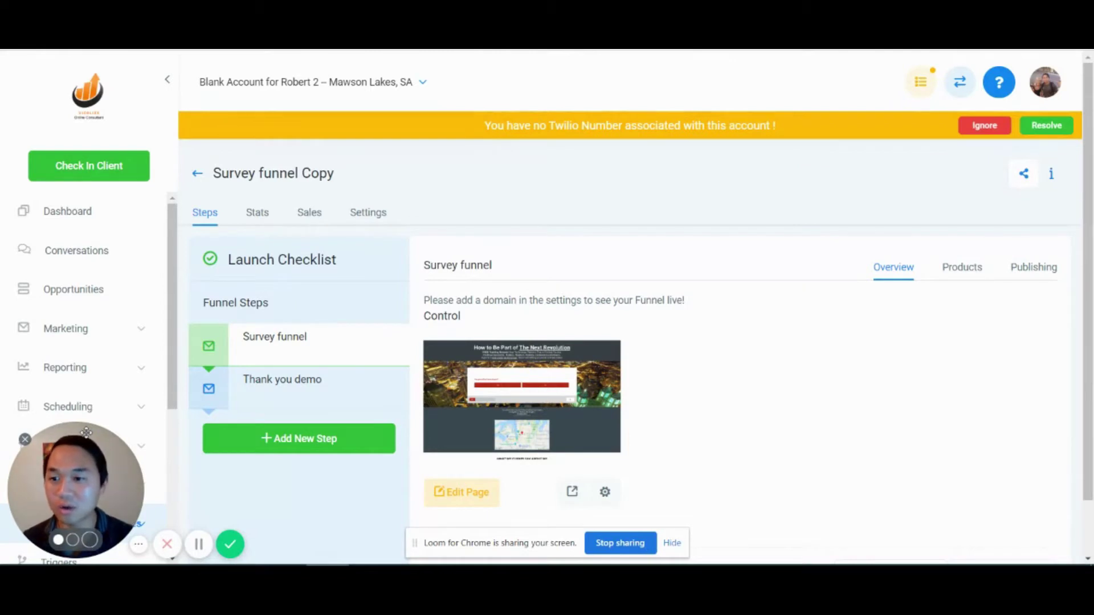
drag(87, 434, 937, 491)
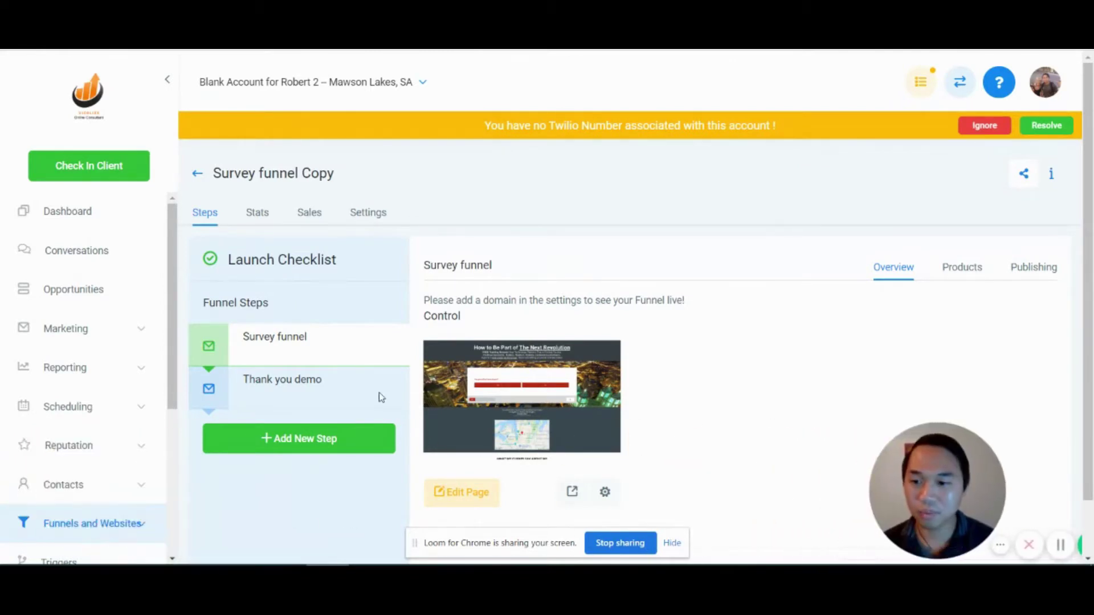
click(78, 330)
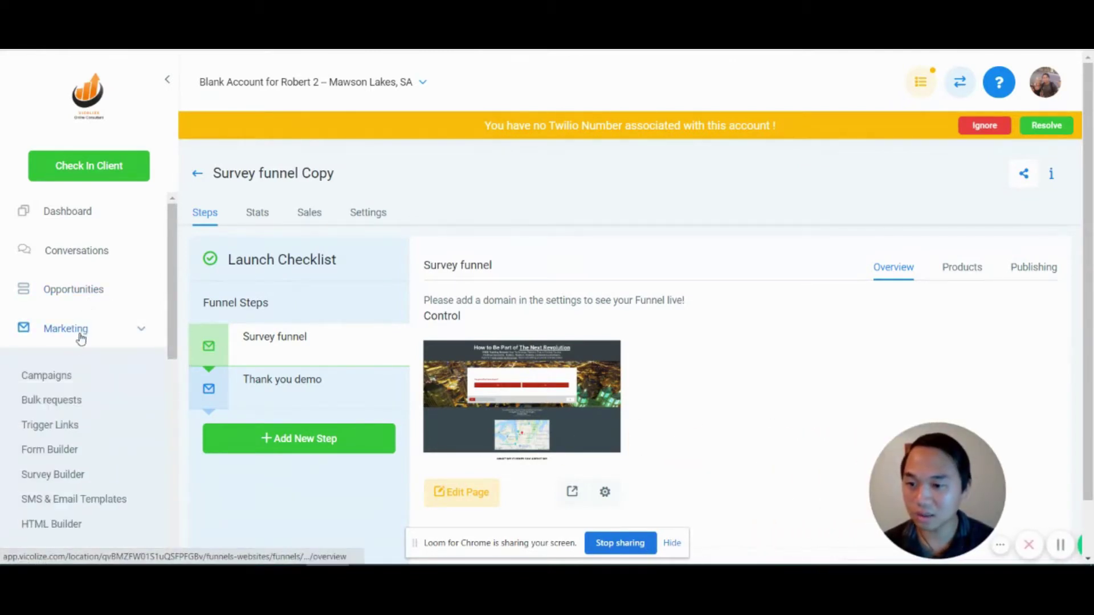
scroll(74, 387, down, 2)
click(68, 332)
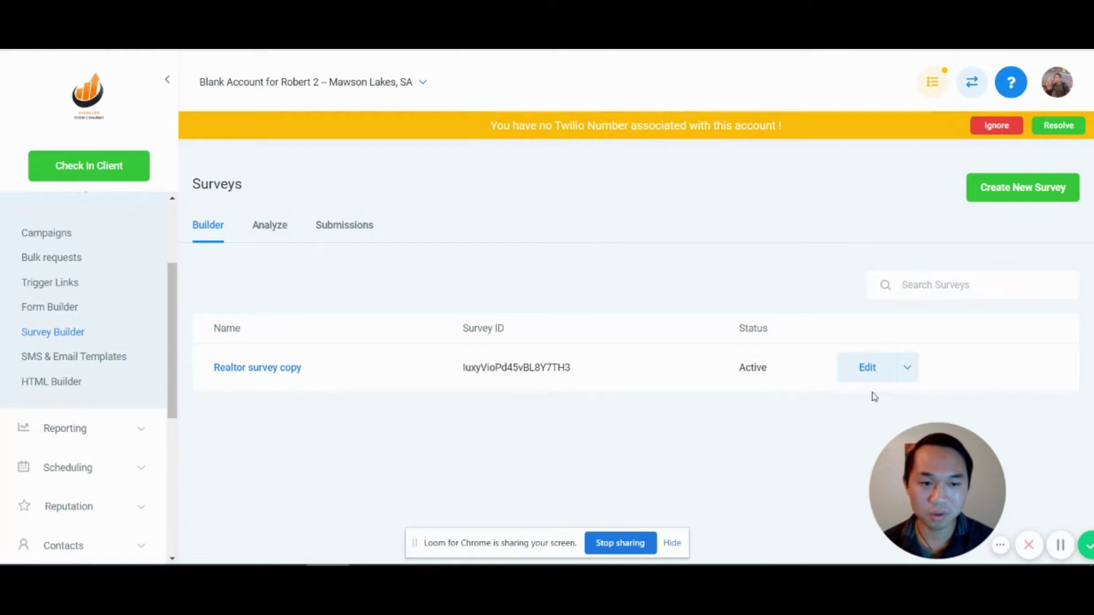
Start and cancel copying Realtor survey copy, then open it in the survey editor.
click(907, 376)
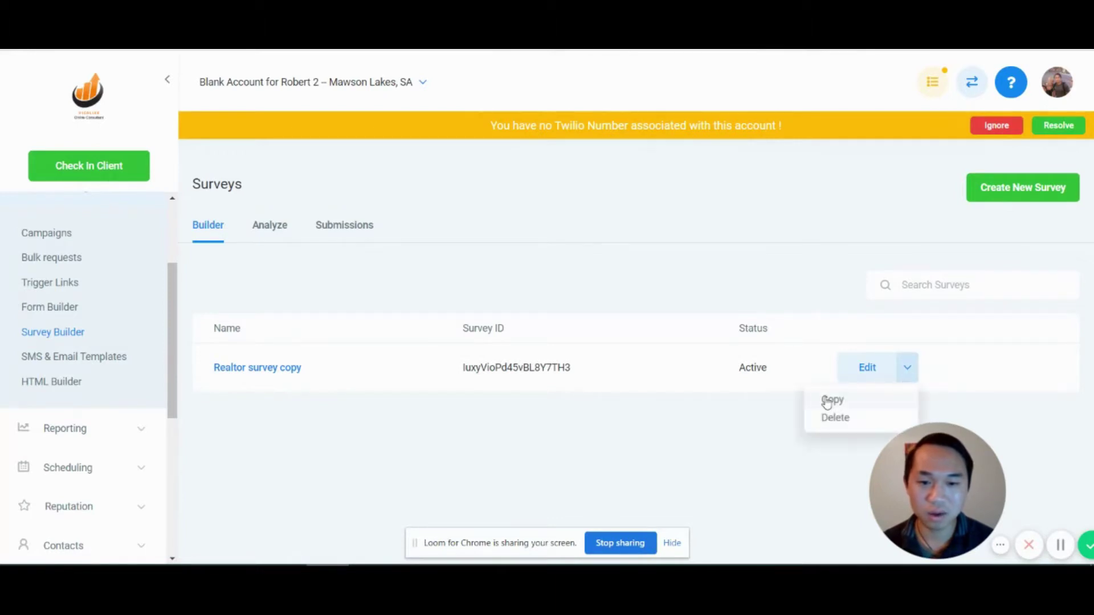
click(827, 401)
click(423, 249)
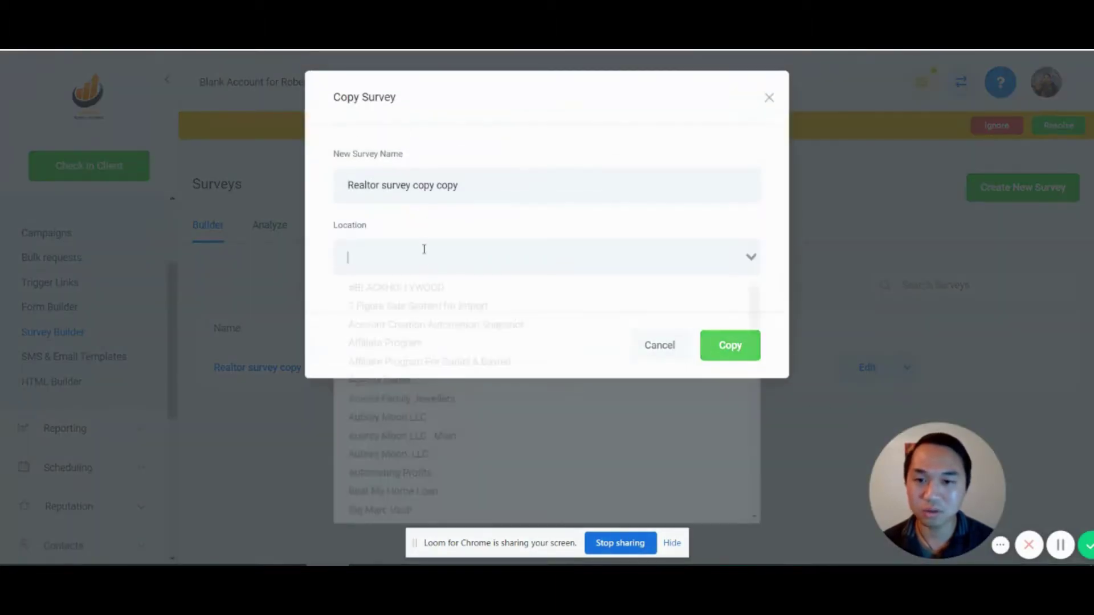
click(422, 261)
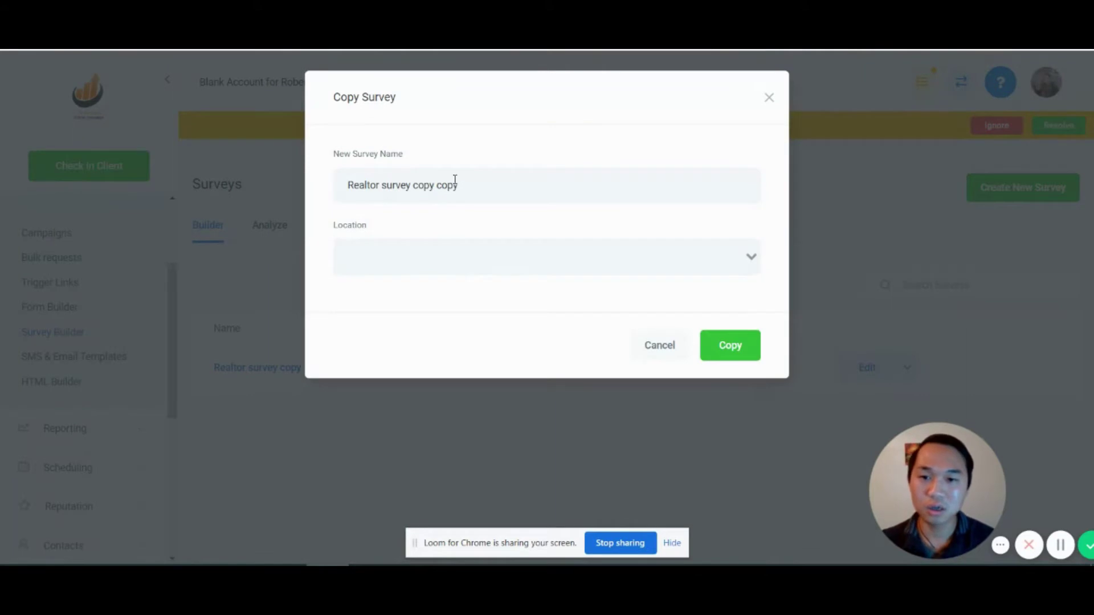
click(769, 98)
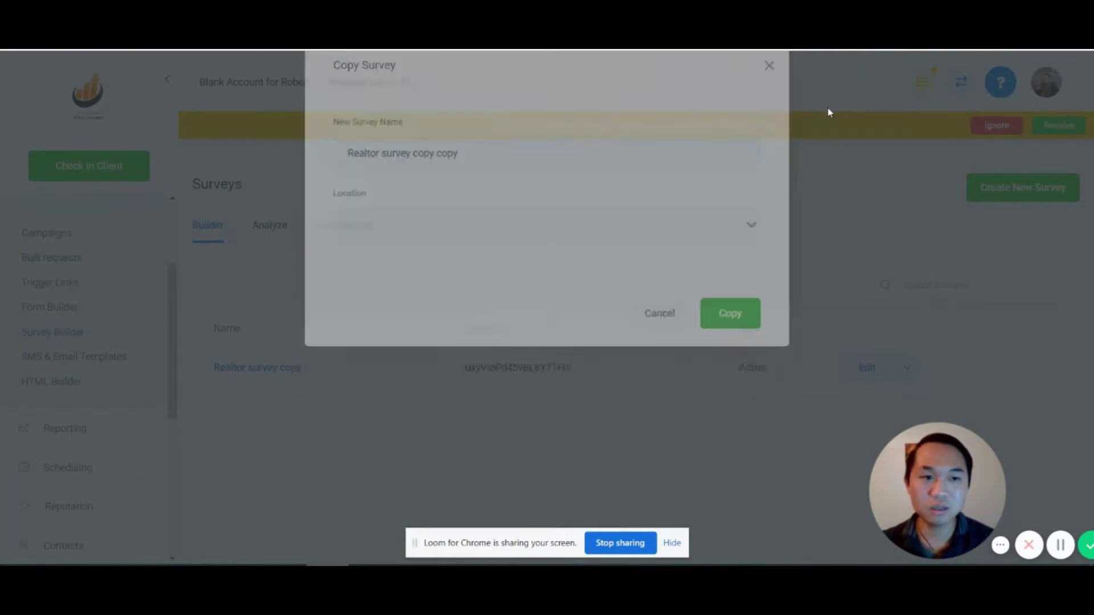
click(1023, 188)
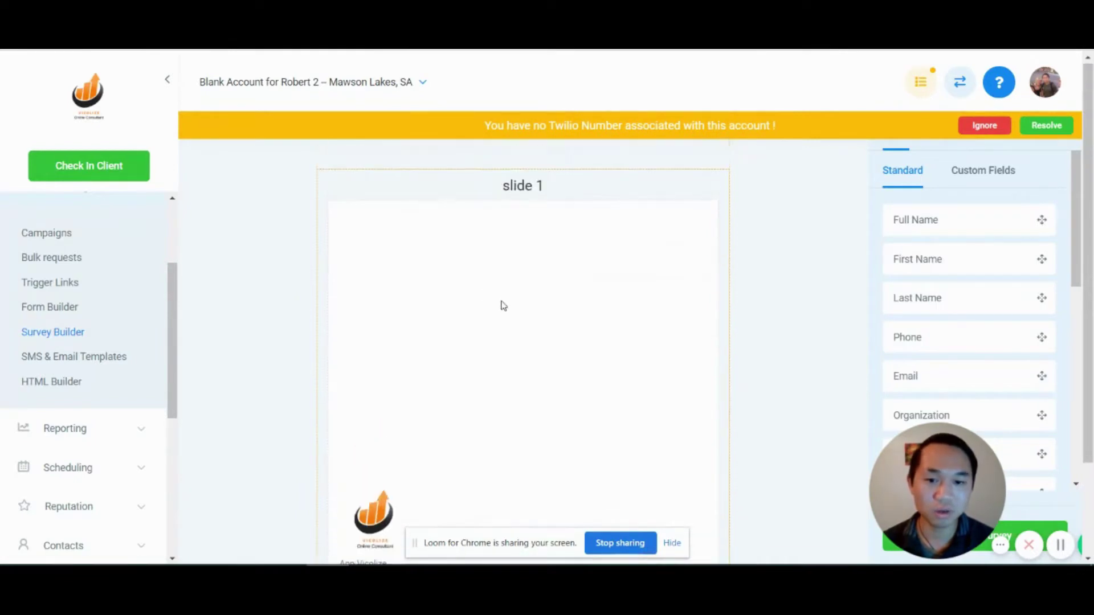
scroll(503, 306, down, 2)
drag(488, 543, 86, 359)
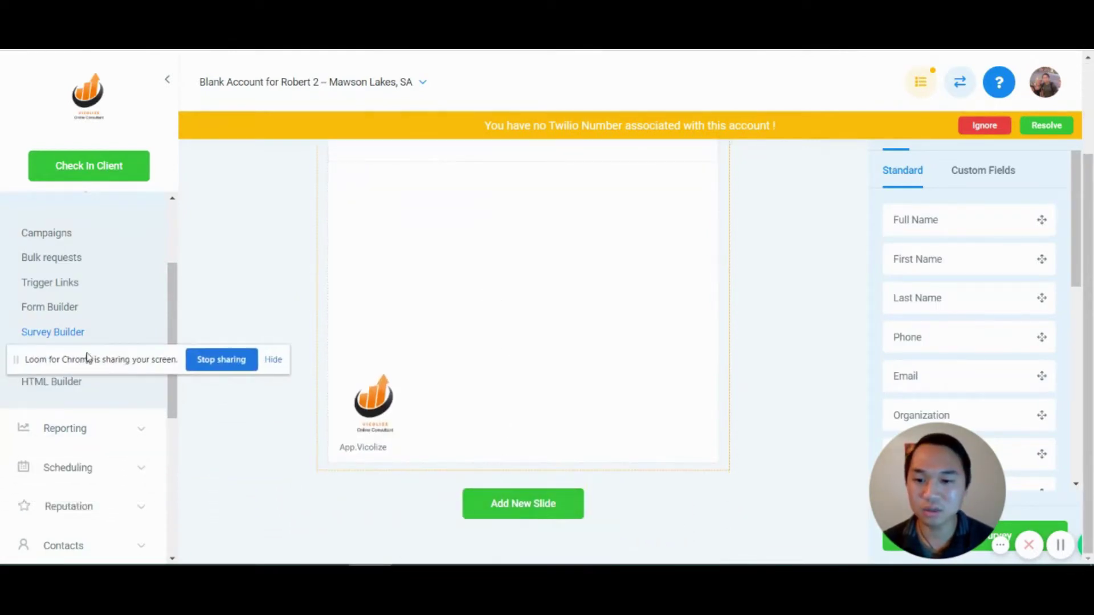
scroll(394, 384, up, 2)
scroll(403, 367, down, 2)
scroll(405, 359, up, 2)
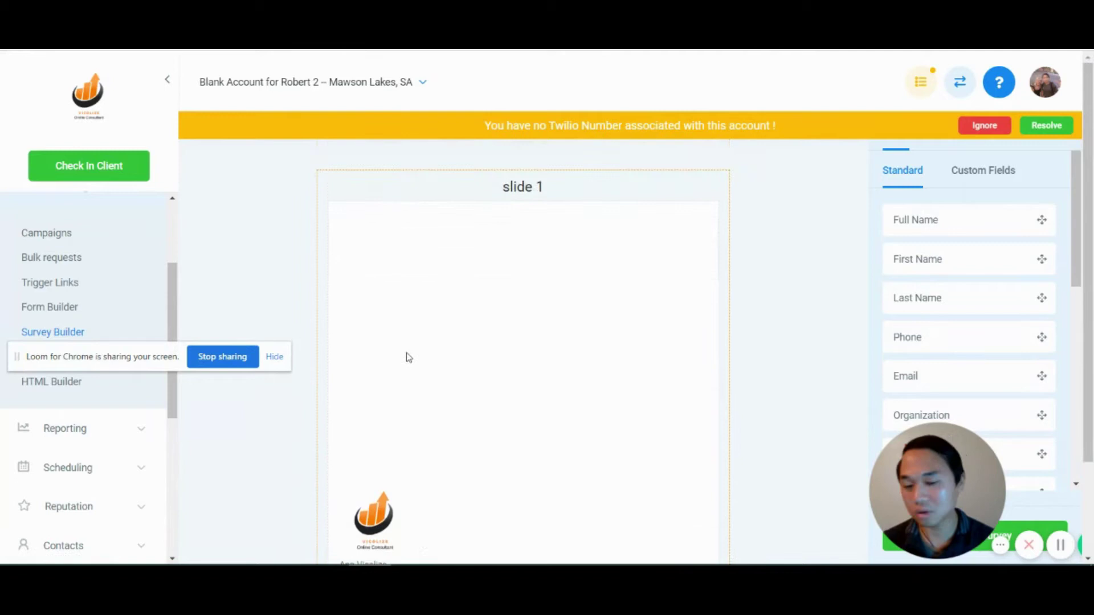
scroll(471, 356, down, 2)
scroll(777, 337, up, 2)
scroll(777, 337, down, 2)
drag(913, 463, 809, 463)
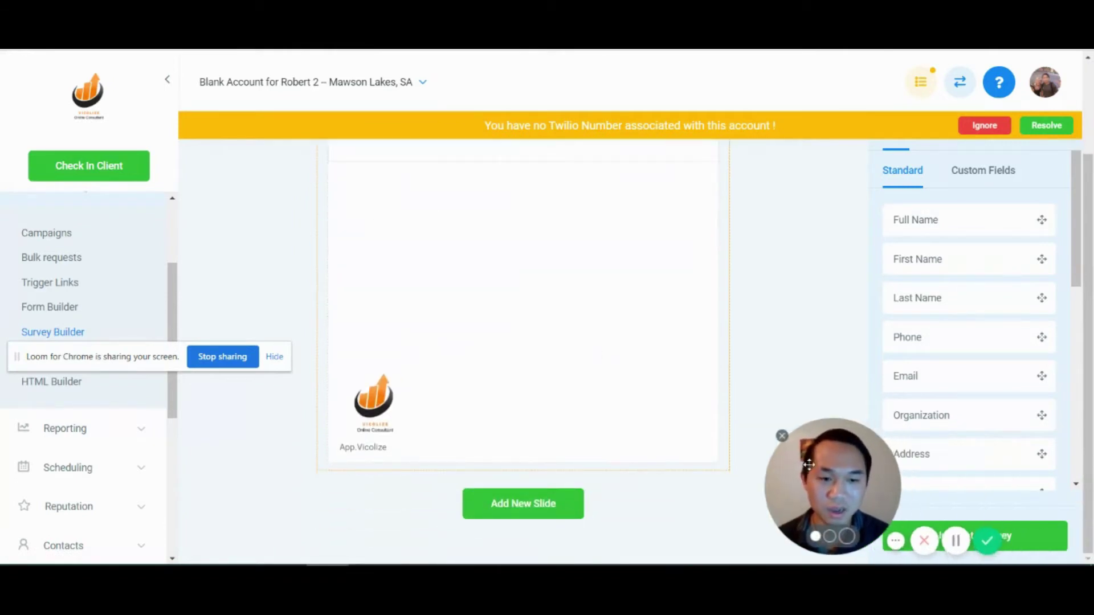
scroll(601, 347, up, 2)
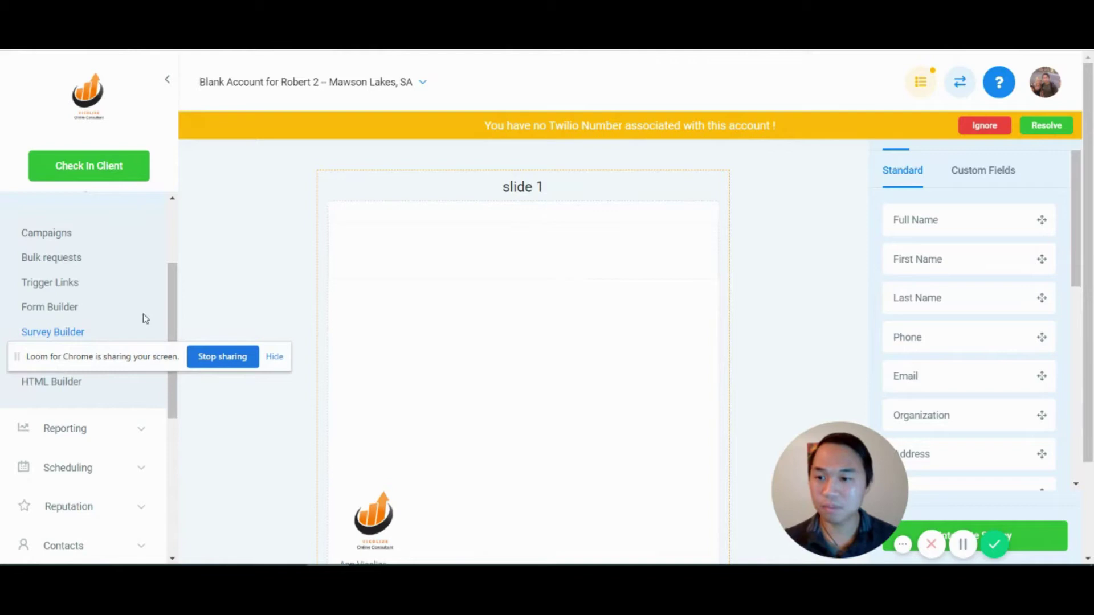
Switch the survey editor's right panel to the Custom Fields list.
click(977, 175)
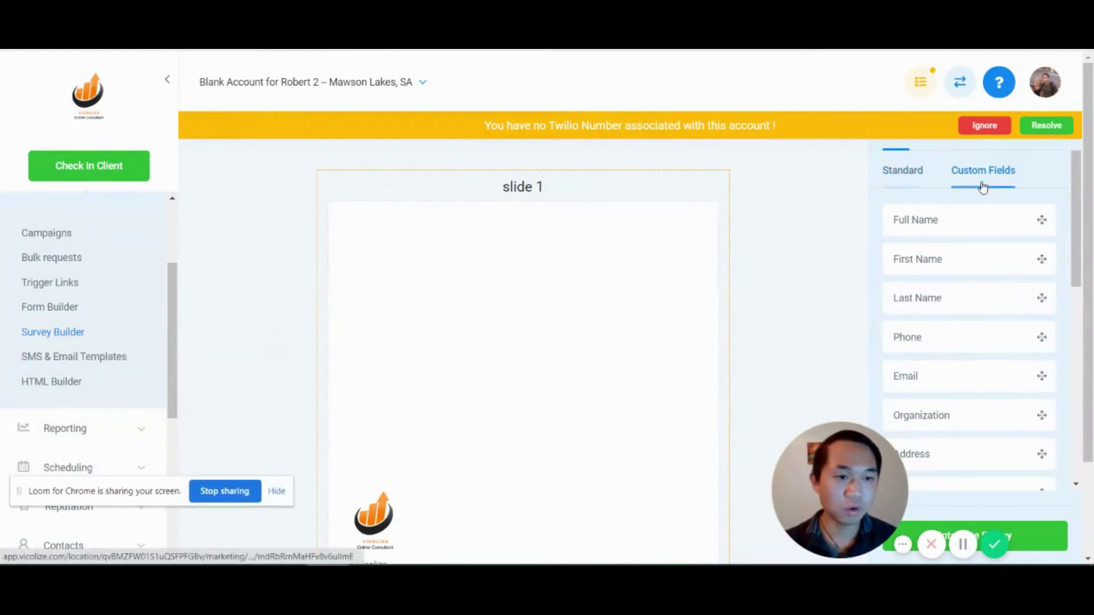
Reopen the Add Custom Field dialog and choose the Radio field type.
click(972, 272)
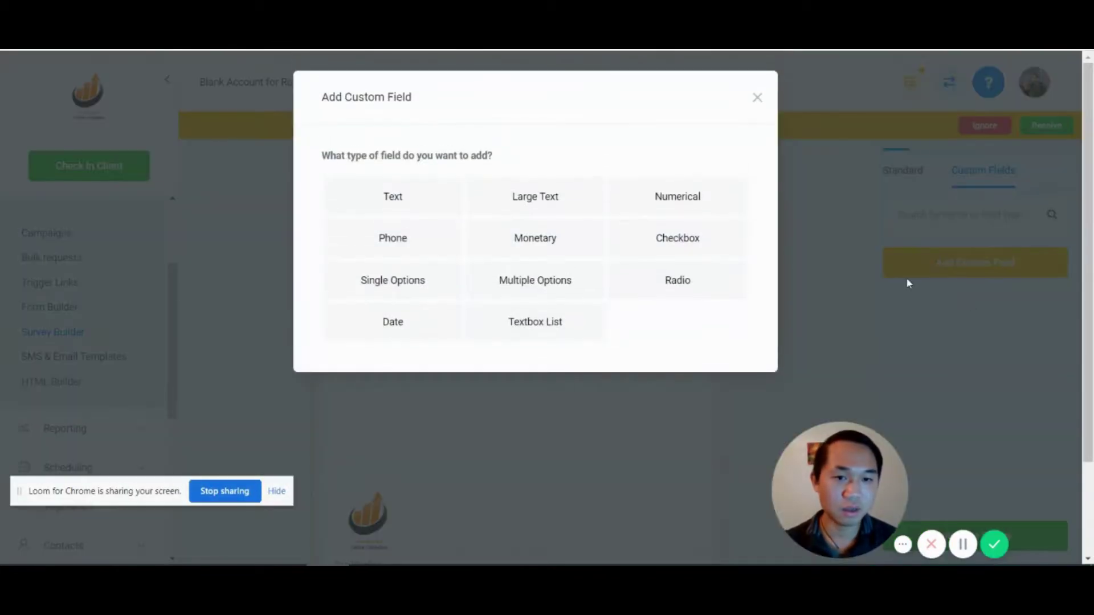
click(757, 97)
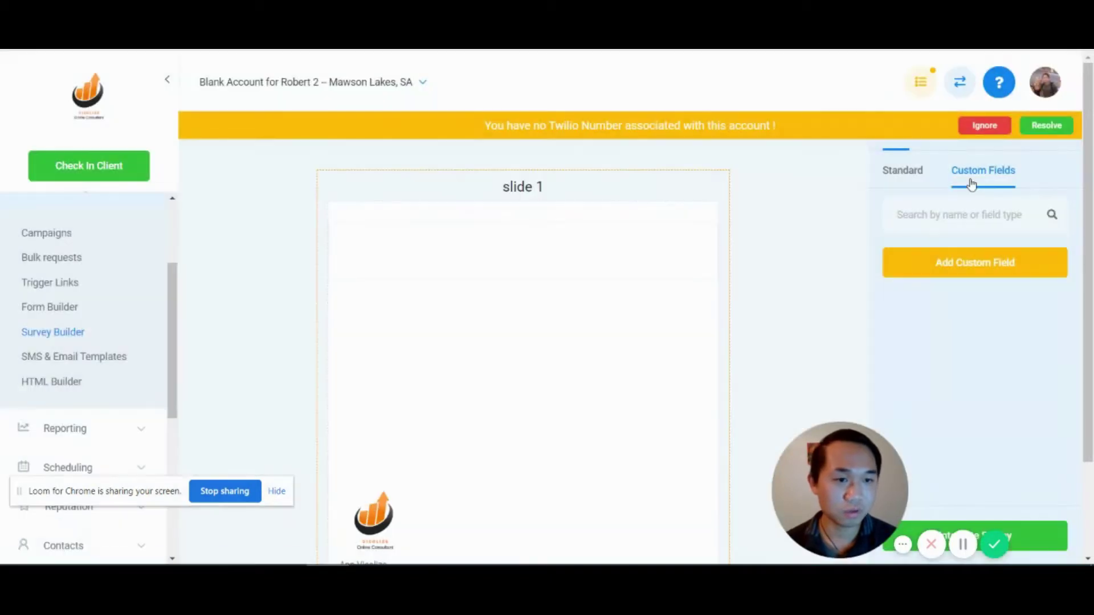
click(984, 272)
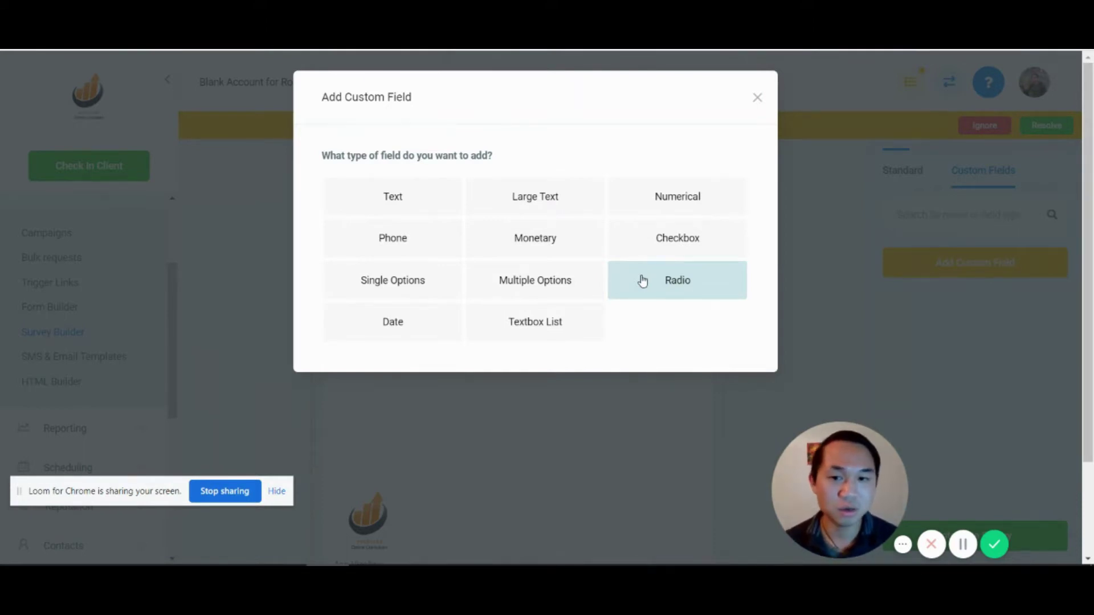
click(640, 281)
Name the Radio field 'Who will you use the voucher for?' and copy that name.
click(505, 257)
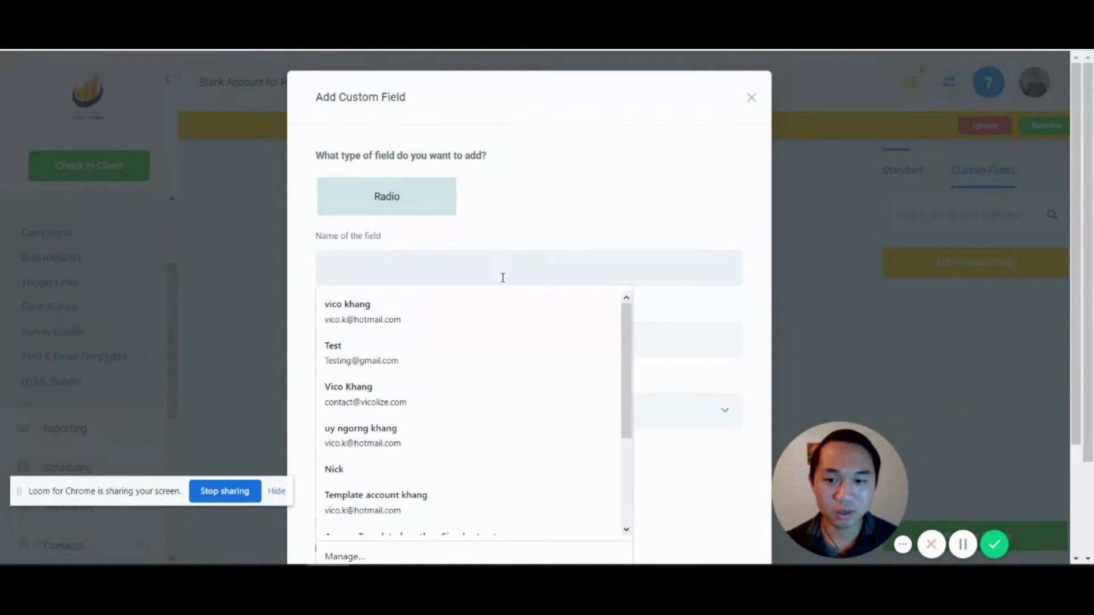
scroll(525, 274, down, 1)
click(503, 201)
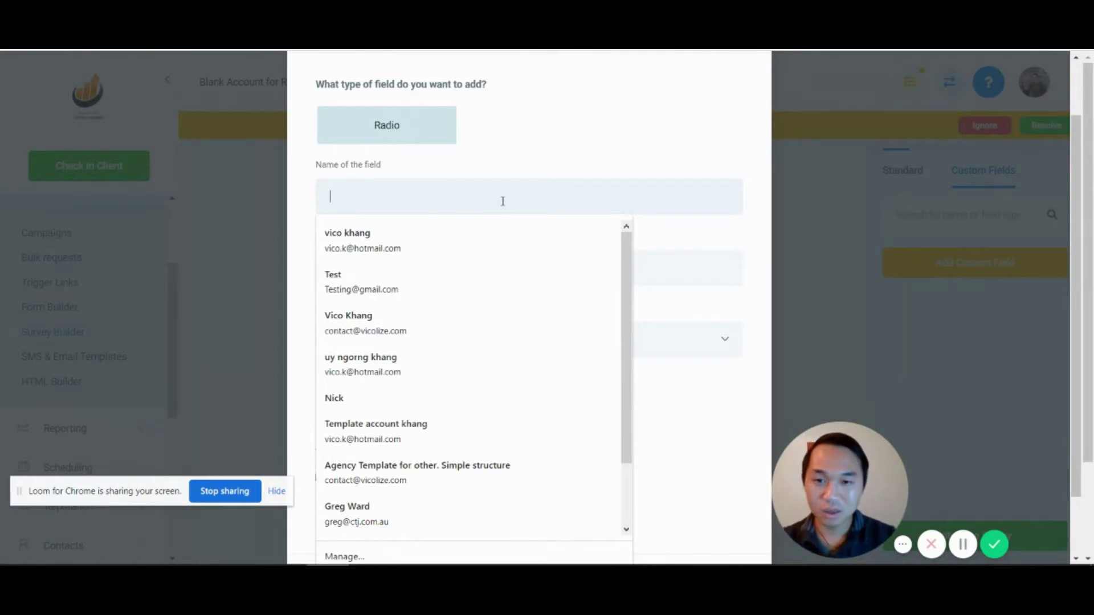
text(Wh)
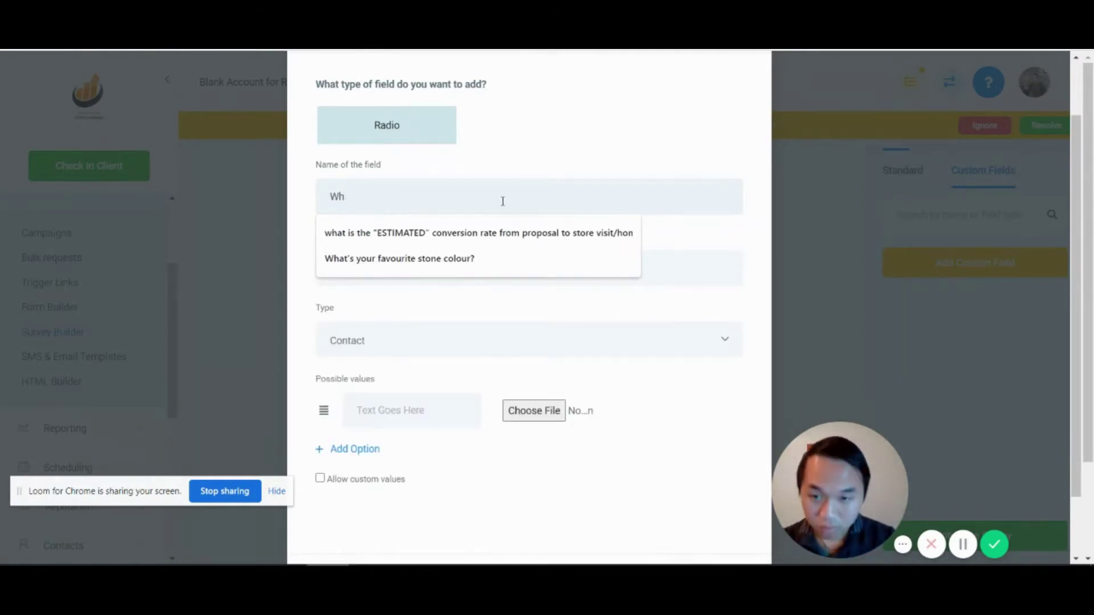
text(o)
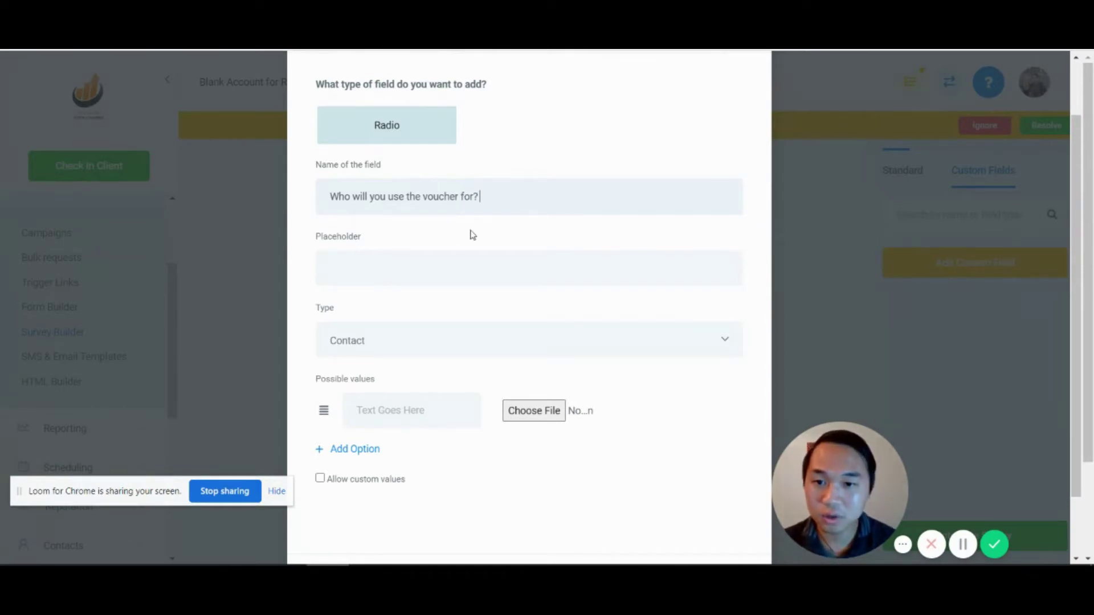
drag(480, 197, 180, 199)
key(ctrl+c)
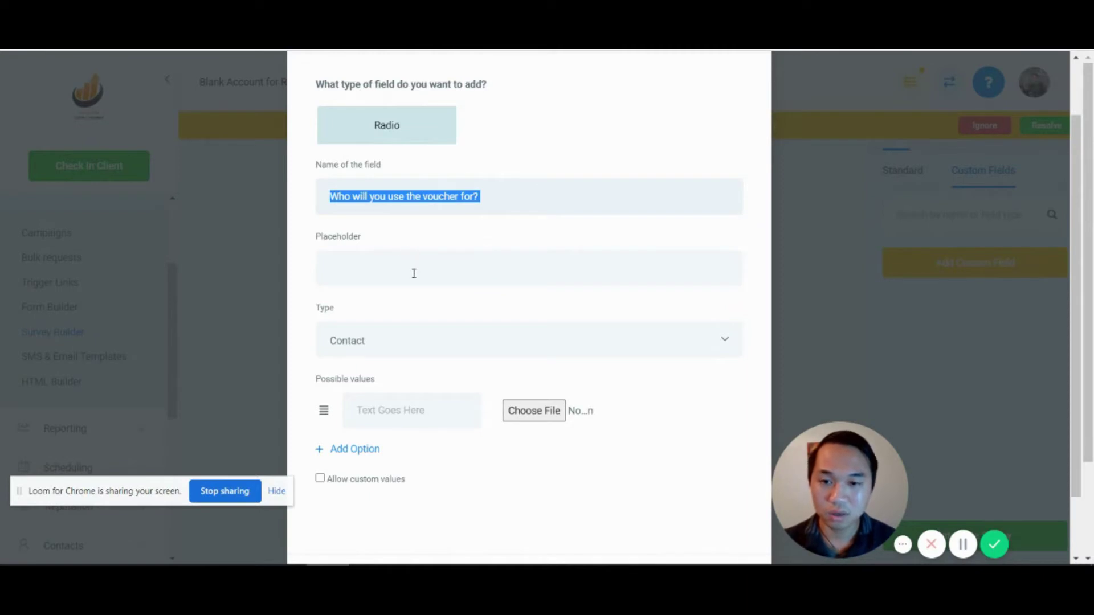
Paste the question as the placeholder and add four answer option rows.
click(412, 272)
key(ctrl+v)
scroll(437, 442, down, 1)
click(402, 340)
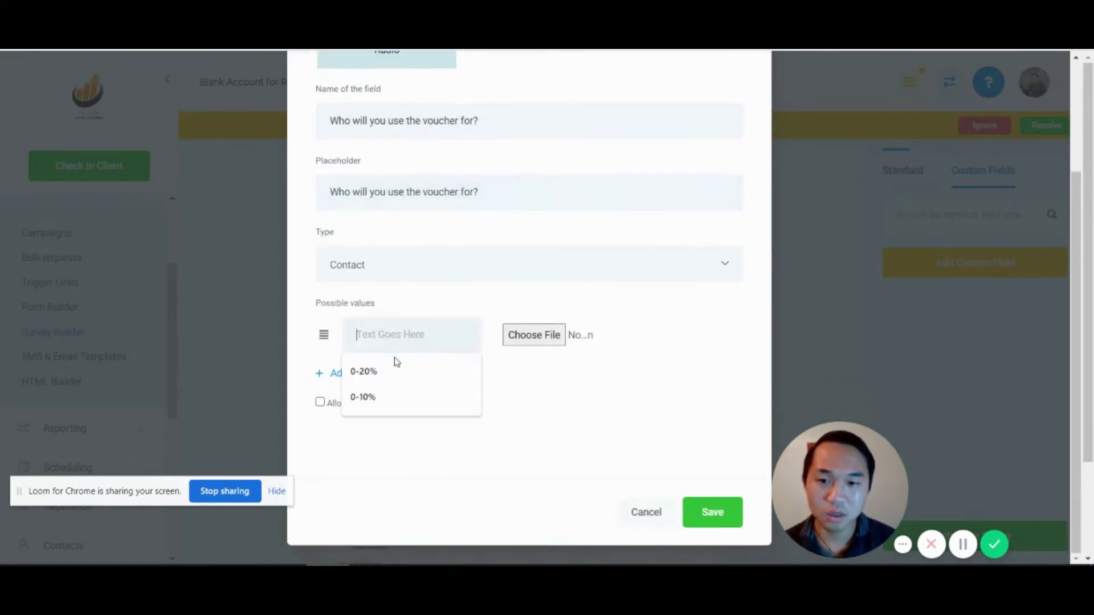
click(385, 428)
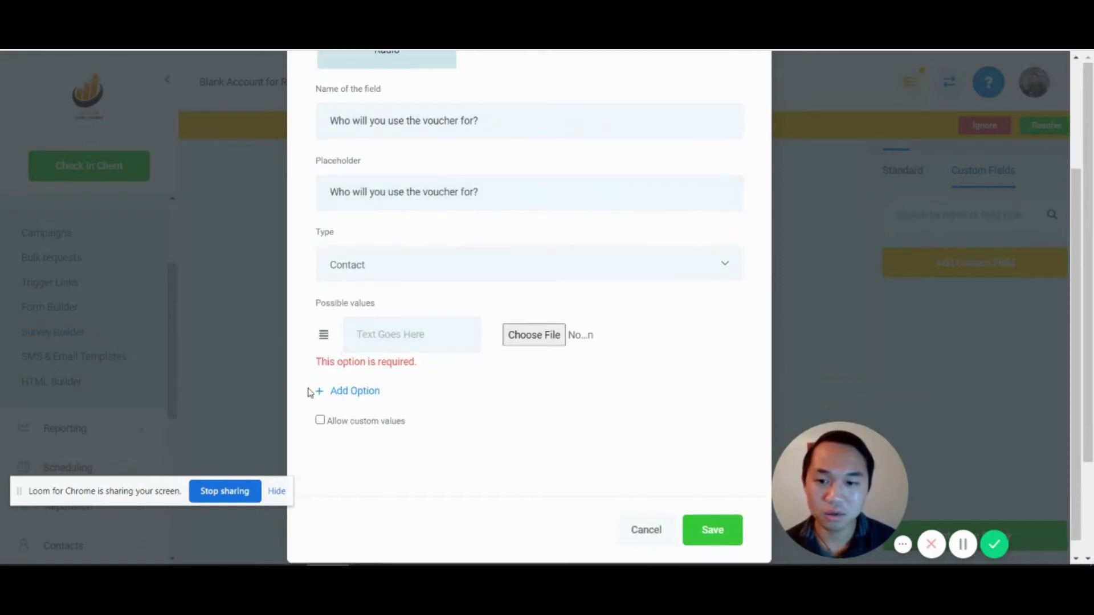
click(356, 391)
scroll(371, 435, down, 1)
click(367, 376)
scroll(402, 415, down, 1)
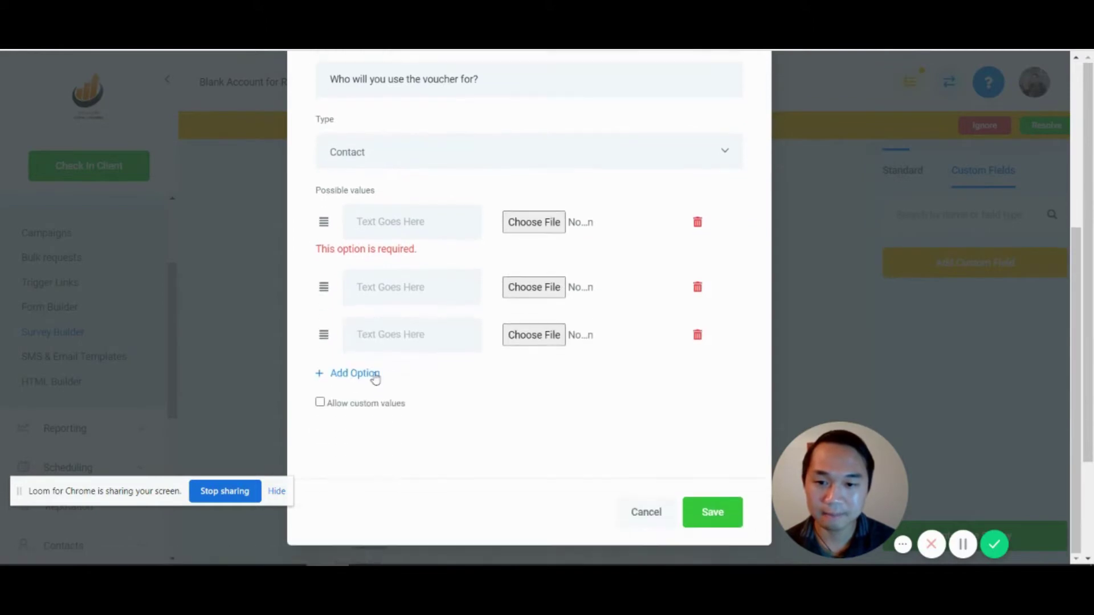
click(374, 377)
Enter options Myself., My Significant Other., Surprise Gift., remove the empty row, and save.
click(417, 227)
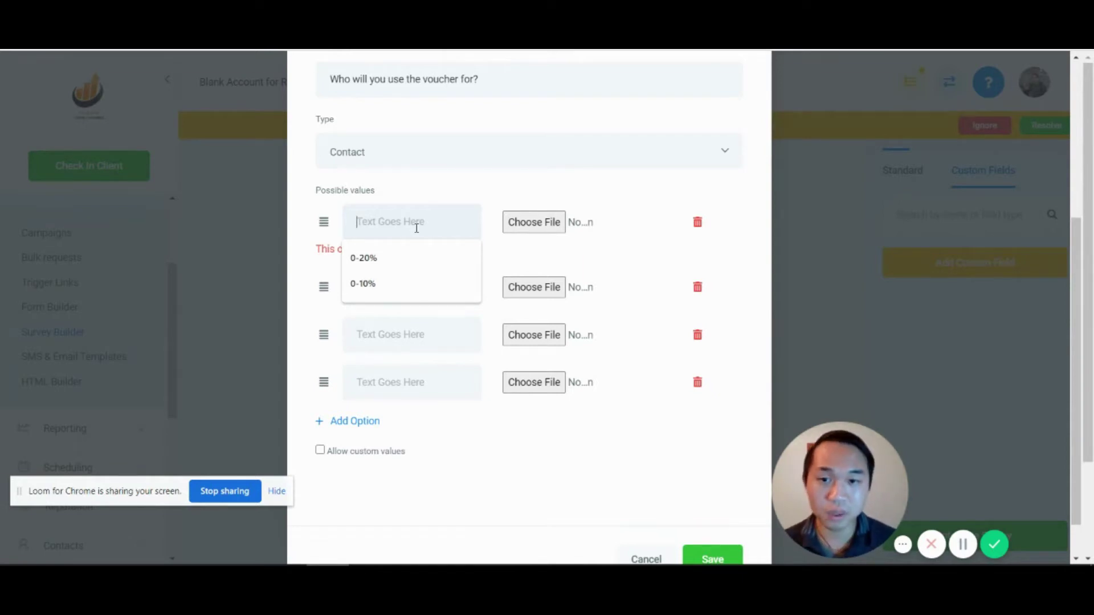
text(Myself)
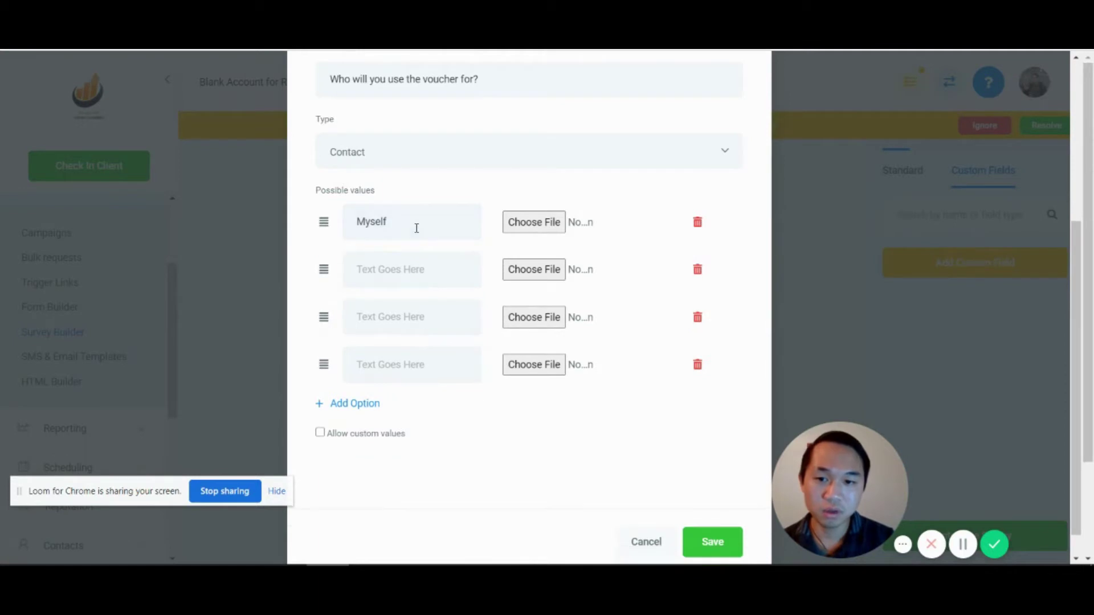
click(416, 272)
text(M)
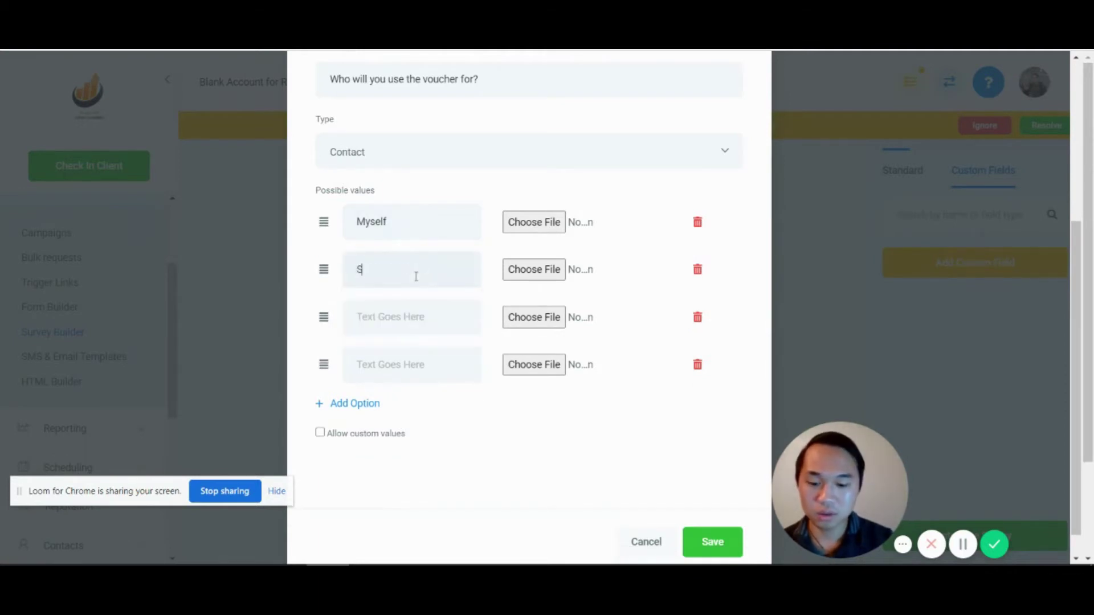
key(BackSpace)
text(My Significant Other)
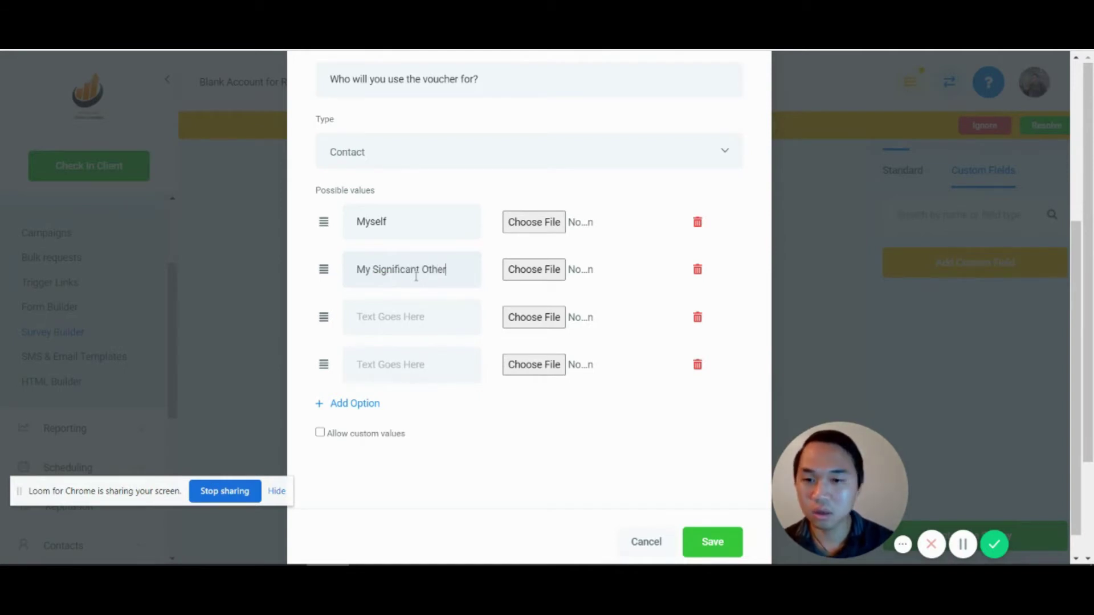
click(399, 313)
text(Surprise Gift)
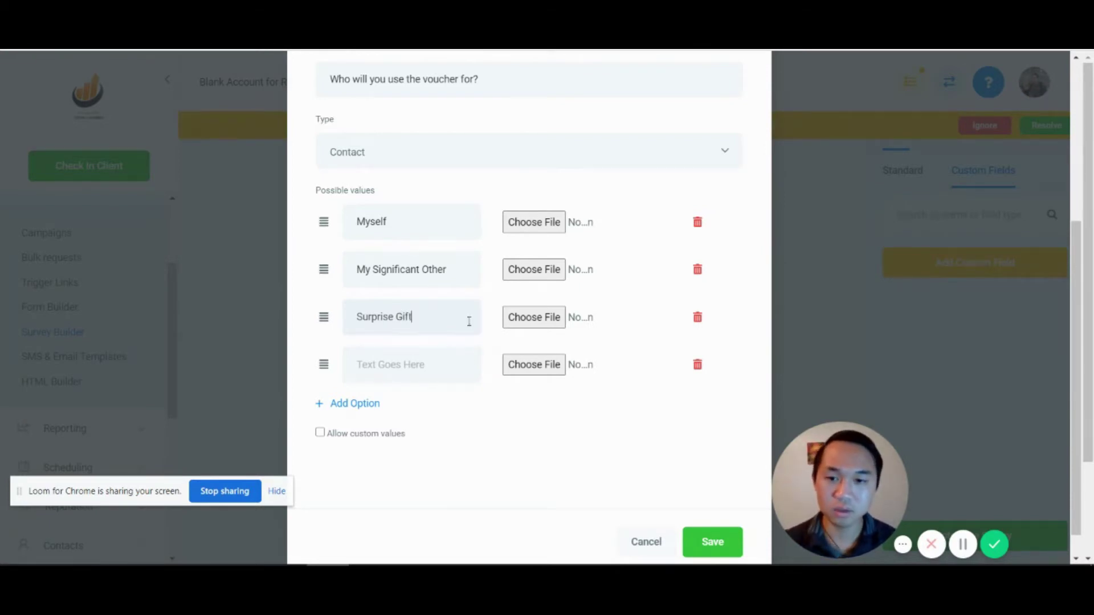
click(396, 222)
text(.)
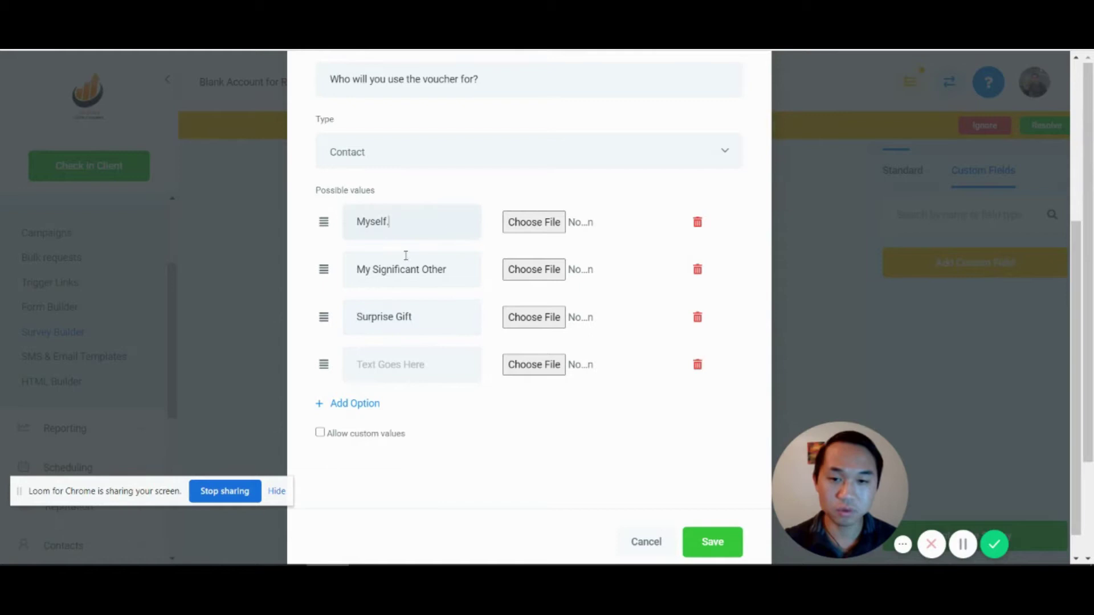
text(.)
click(422, 317)
text(.)
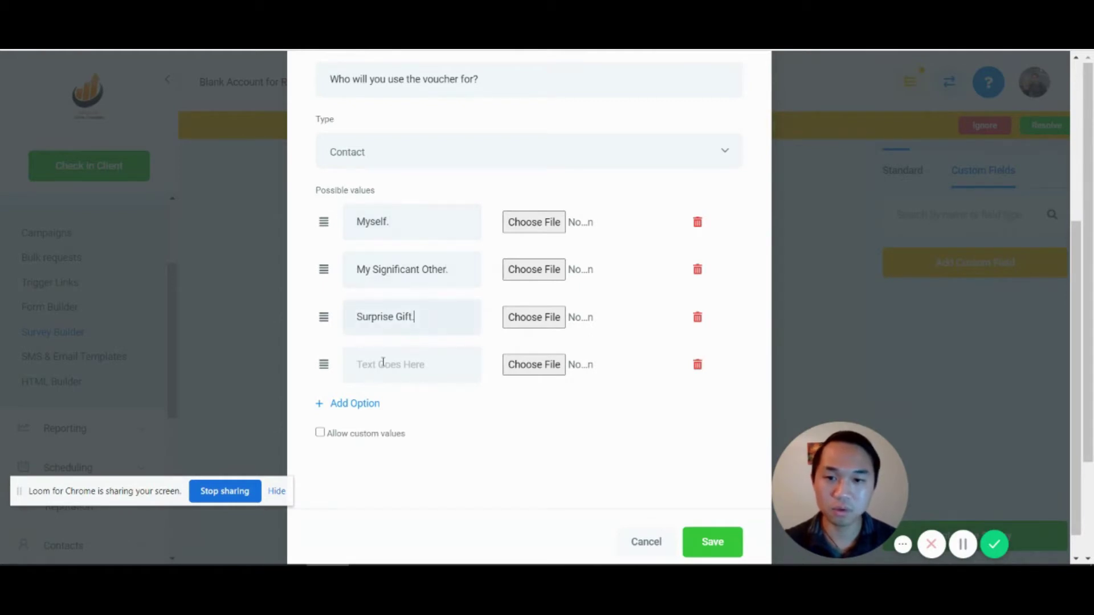
click(697, 365)
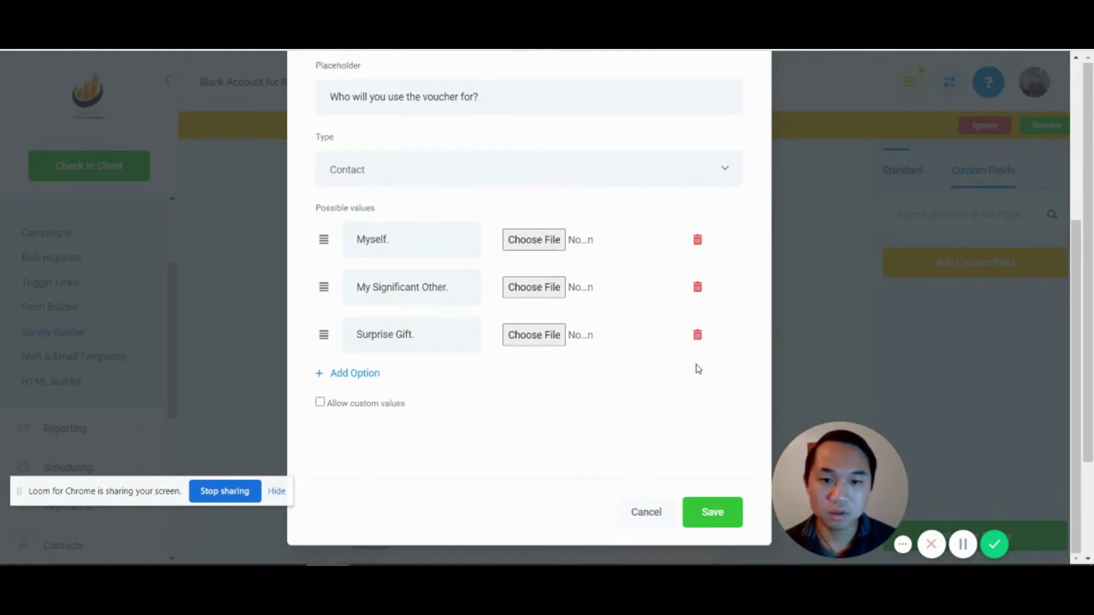
click(715, 516)
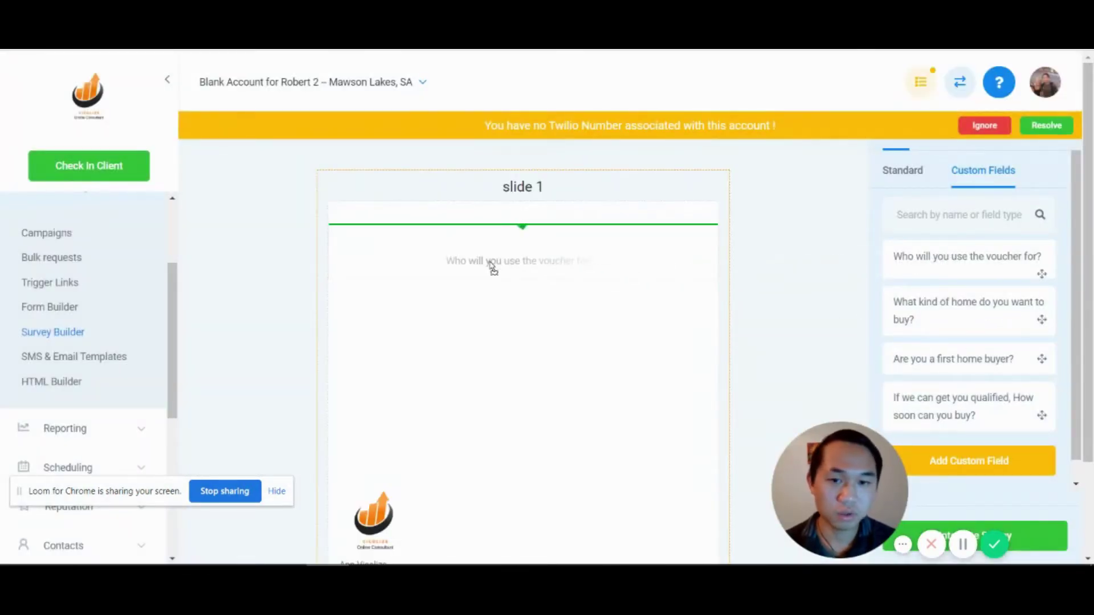
Drag the 'Who will you use the voucher for?' field onto slide 1.
drag(950, 260, 488, 261)
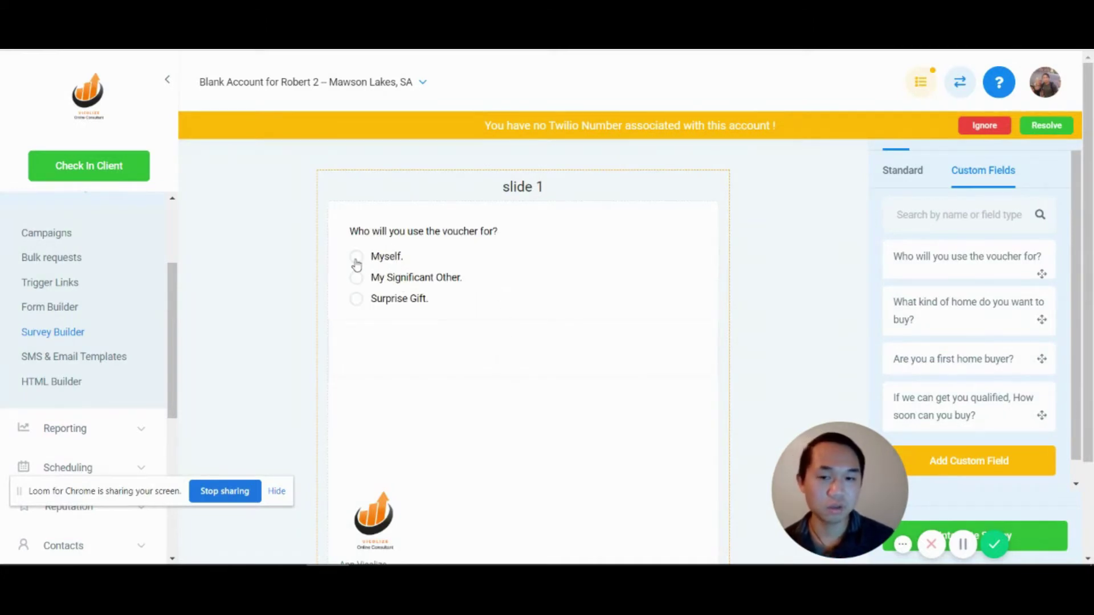
scroll(368, 279, down, 2)
scroll(372, 283, up, 2)
scroll(374, 285, down, 2)
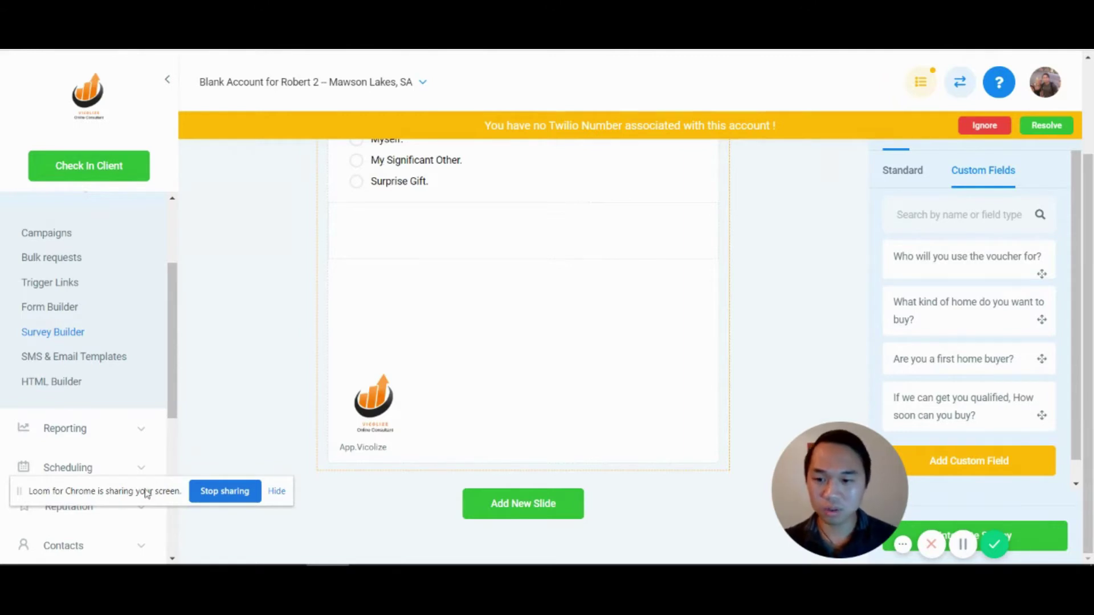
scroll(940, 411, down, 1)
Create a Radio field named 'Do you have any scrape/unused jewelleries or old stones?'.
click(924, 436)
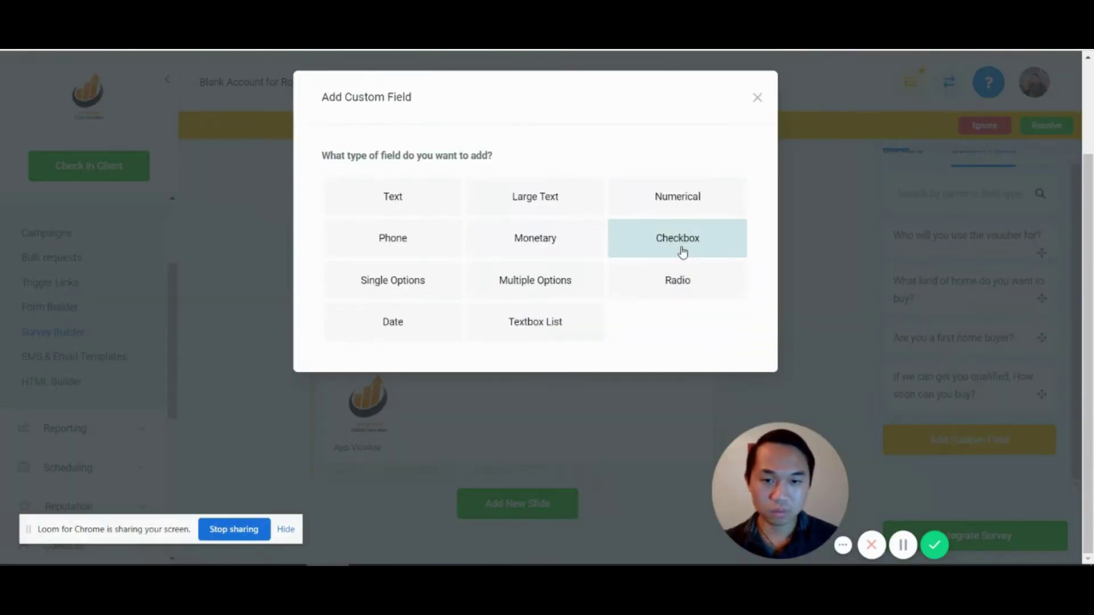
click(681, 282)
click(481, 276)
text(Do you)
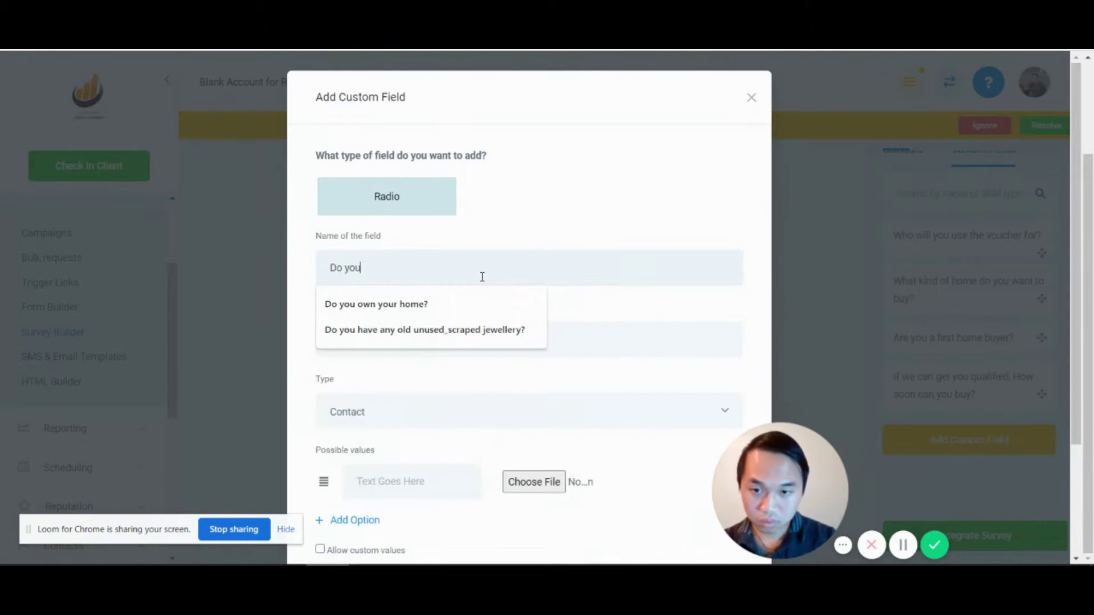
text( have any sc)
key(BackSpace)
key(BackSpace)
text(scrape )
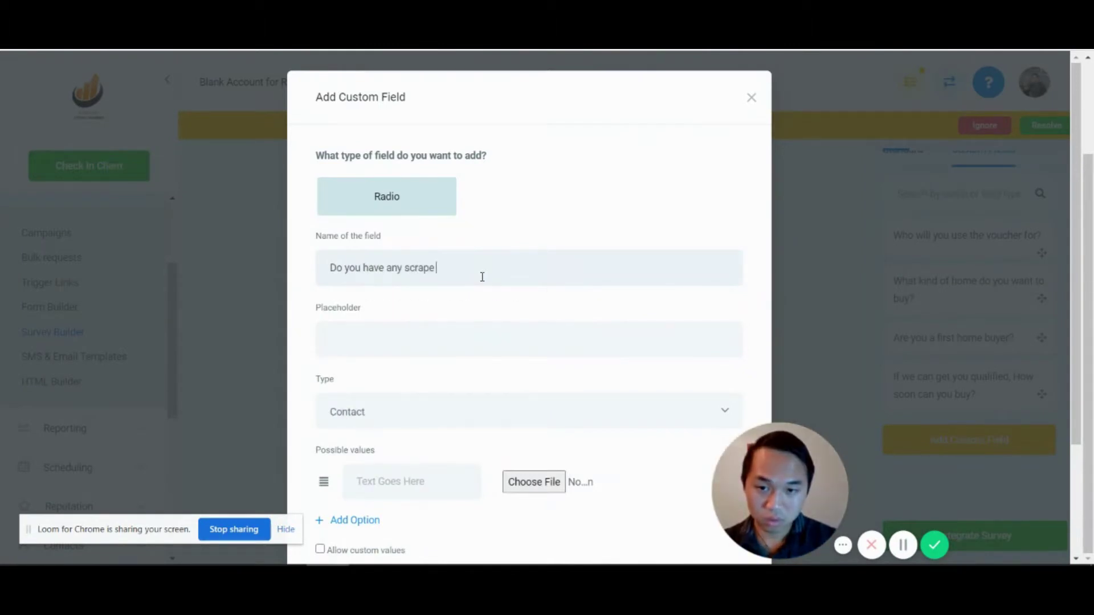
text(Jewelleries)
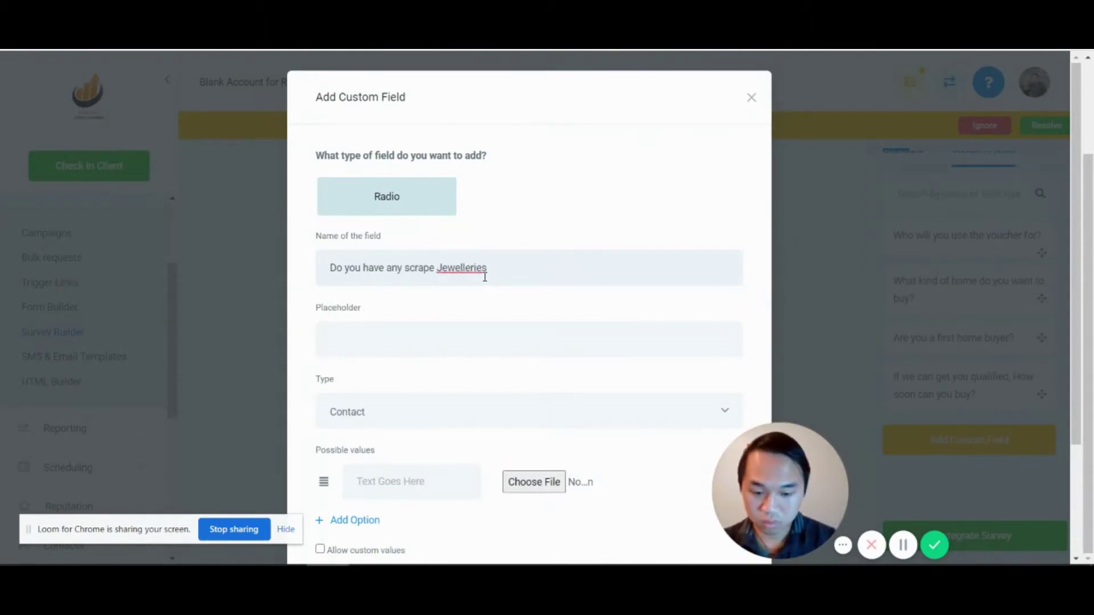
key(ctrl+BackSpace)
text(jewelleries or old loos)
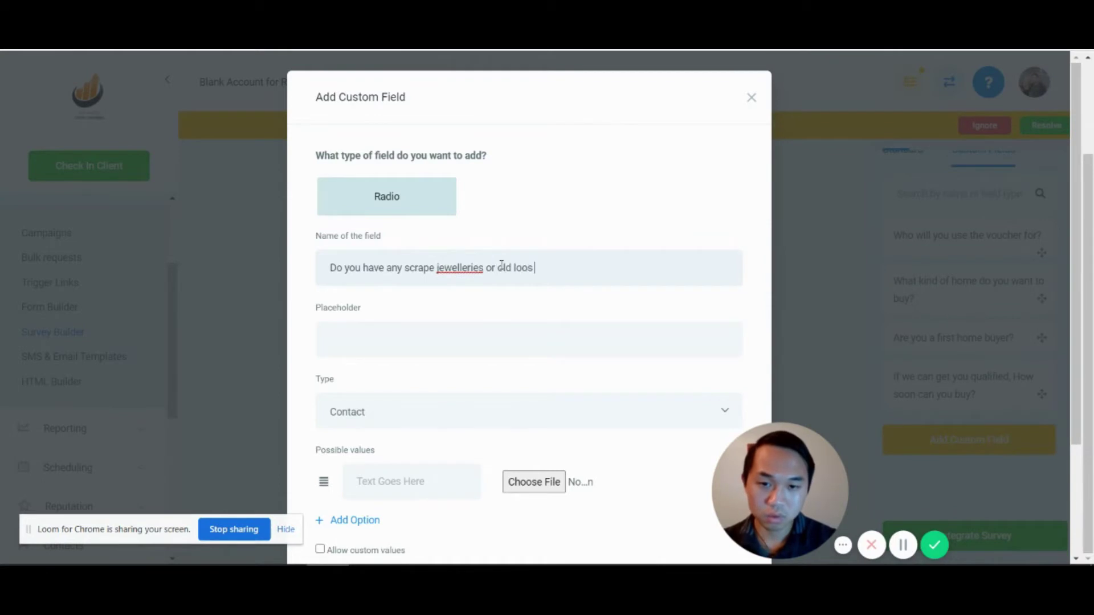
text(e stones?)
double_click(524, 267)
key(BackSpace)
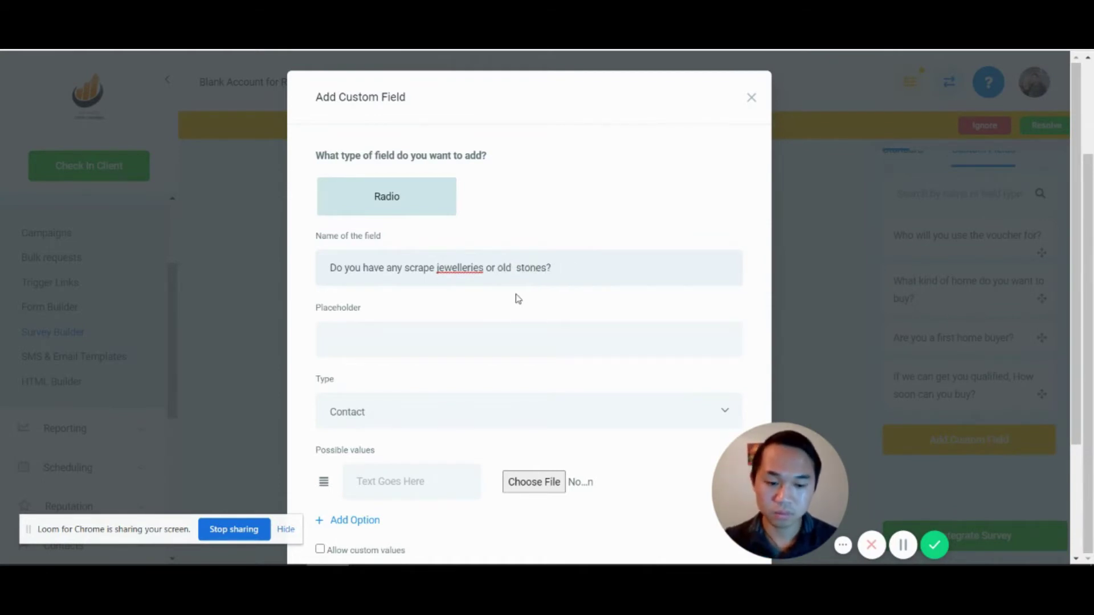
key(BackSpace)
click(434, 267)
text(/unused)
triple_click(462, 268)
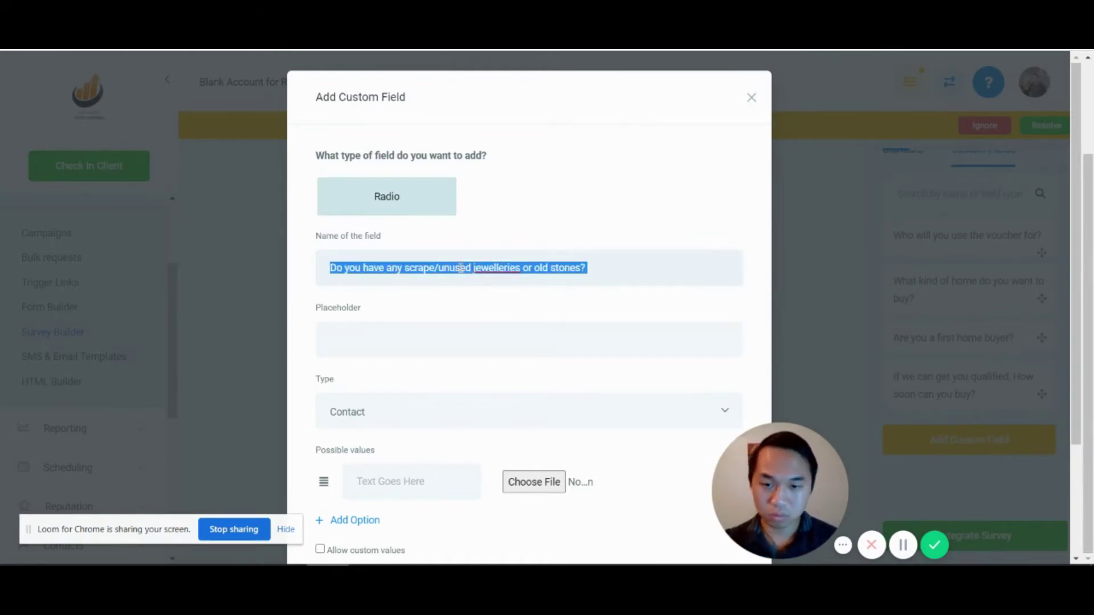
Paste the question as the placeholder and add answer options Yes, No and Unsure.
click(459, 339)
text(Do you have any scrape/unused jewelleries or old stones?)
scroll(456, 356, down, 3)
click(416, 342)
text(Yes)
click(379, 380)
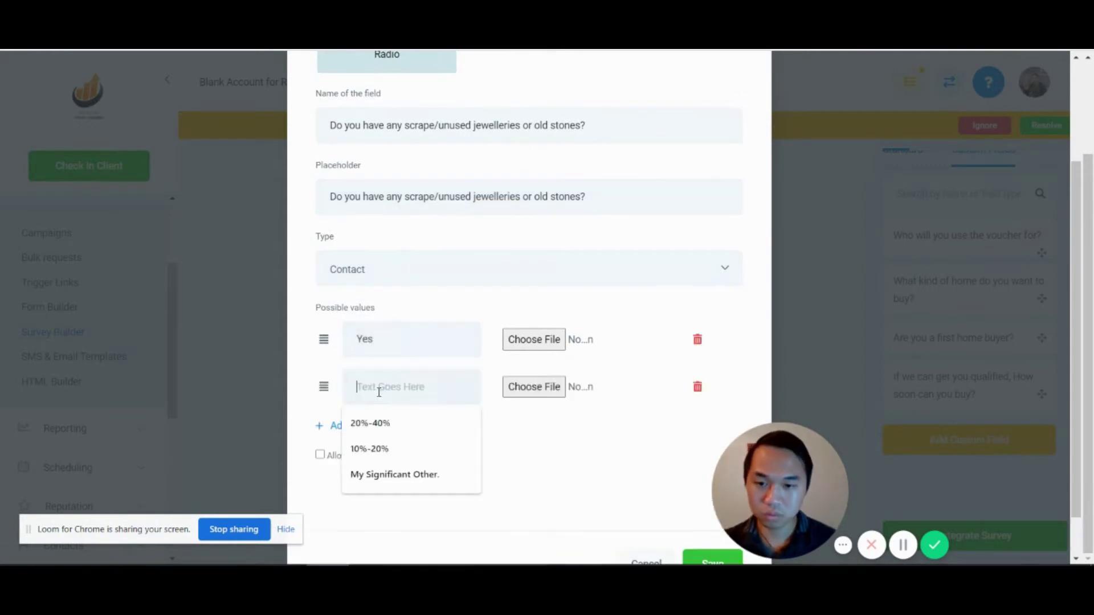
text(No)
click(350, 425)
text(Unsure)
scroll(530, 385, down, 1)
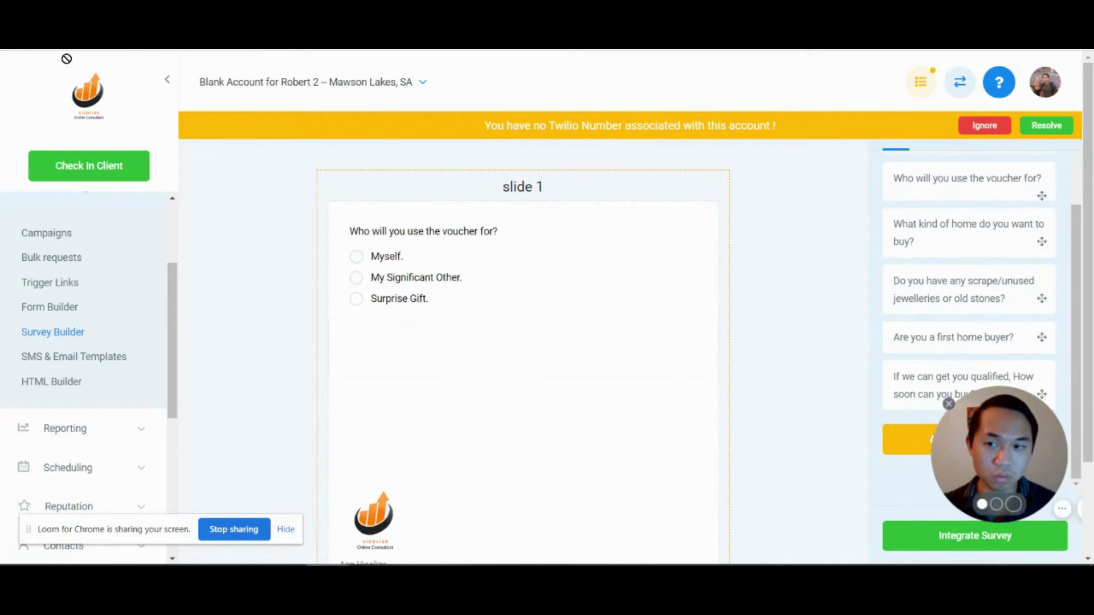
scroll(957, 338, up, 2)
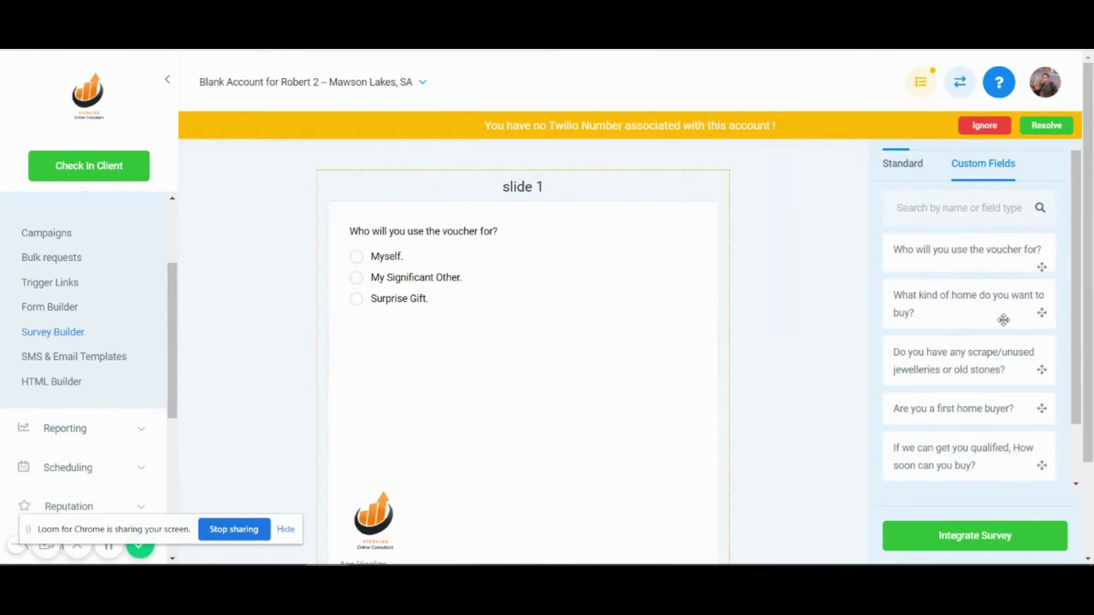
scroll(1004, 320, down, 1)
scroll(555, 427, down, 2)
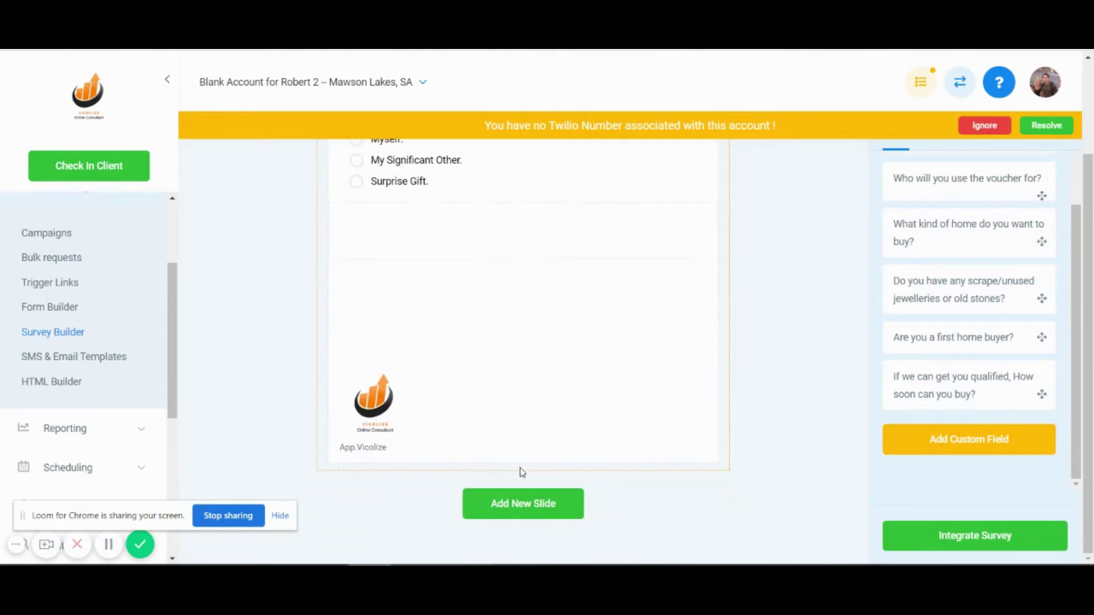
click(550, 507)
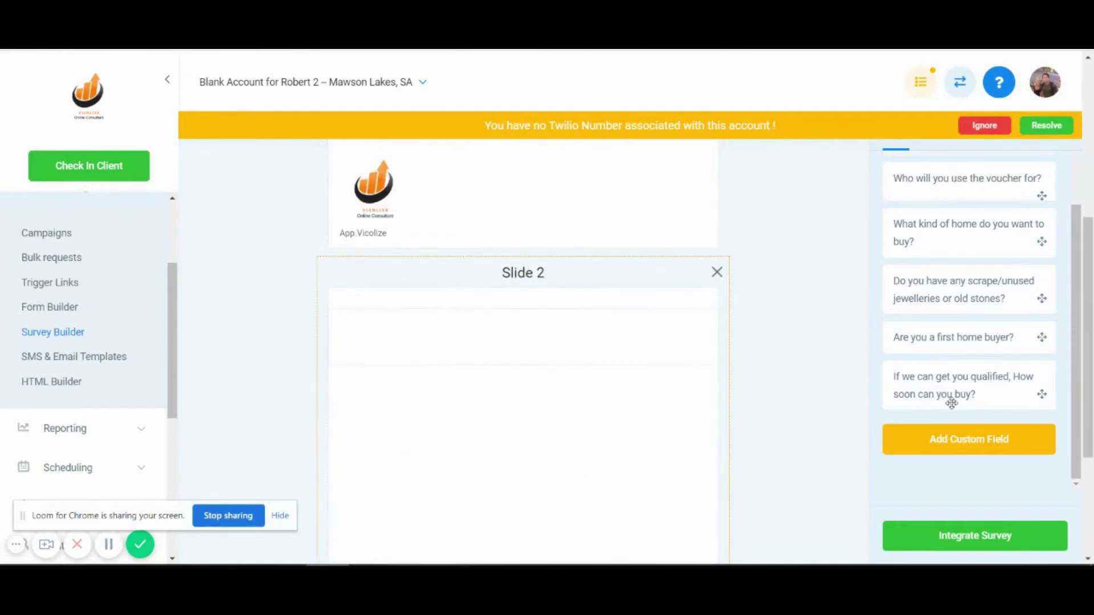
scroll(955, 393, up, 1)
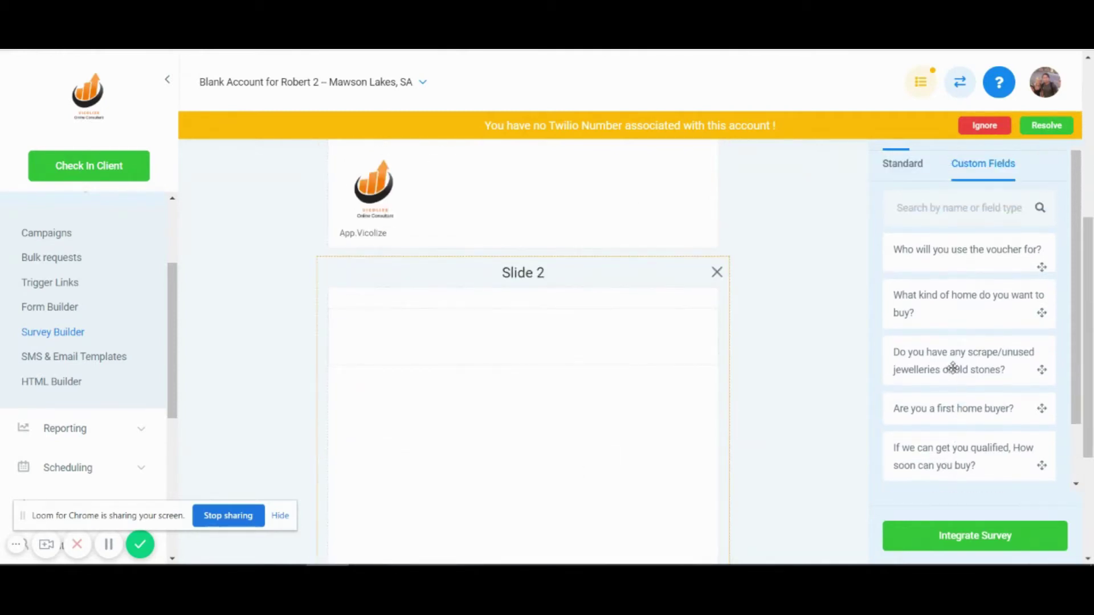
drag(952, 368, 539, 380)
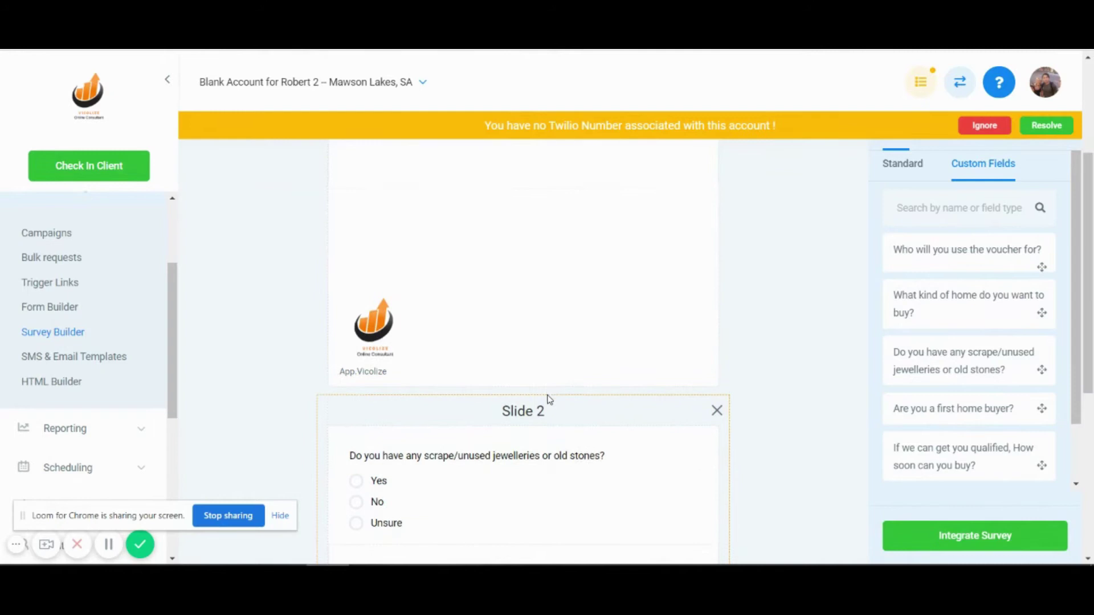
scroll(547, 398, up, 5)
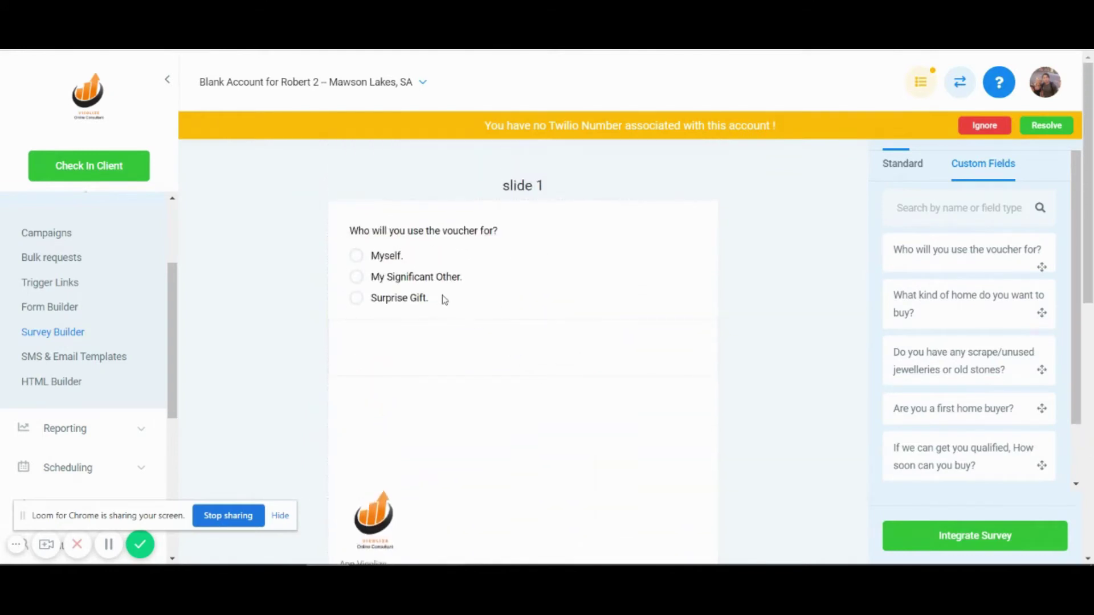
scroll(444, 466, down, 3)
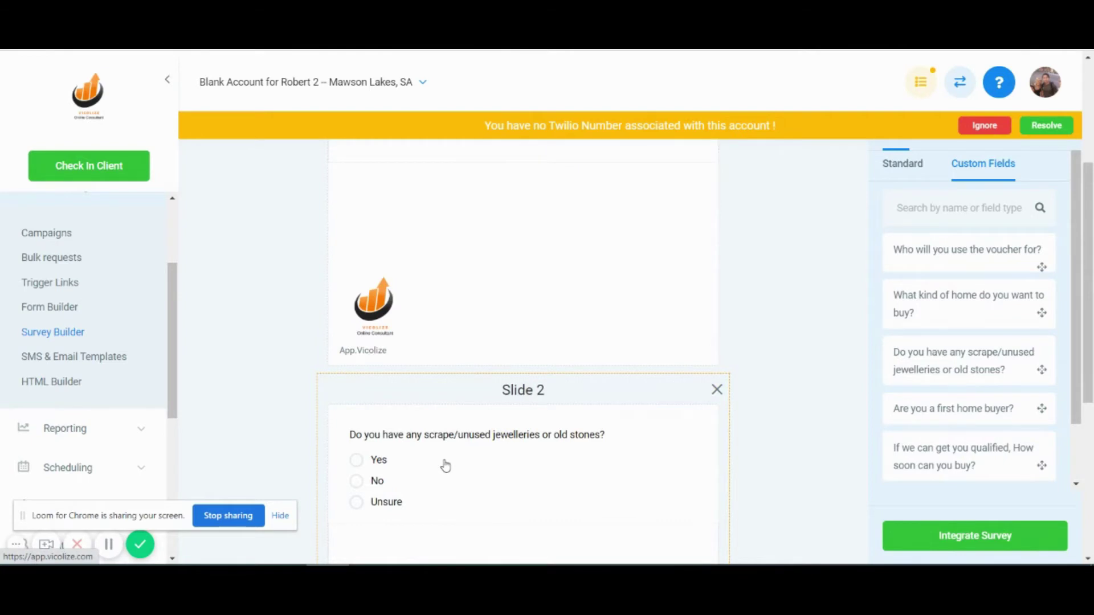
scroll(697, 437, up, 1)
scroll(520, 315, up, 2)
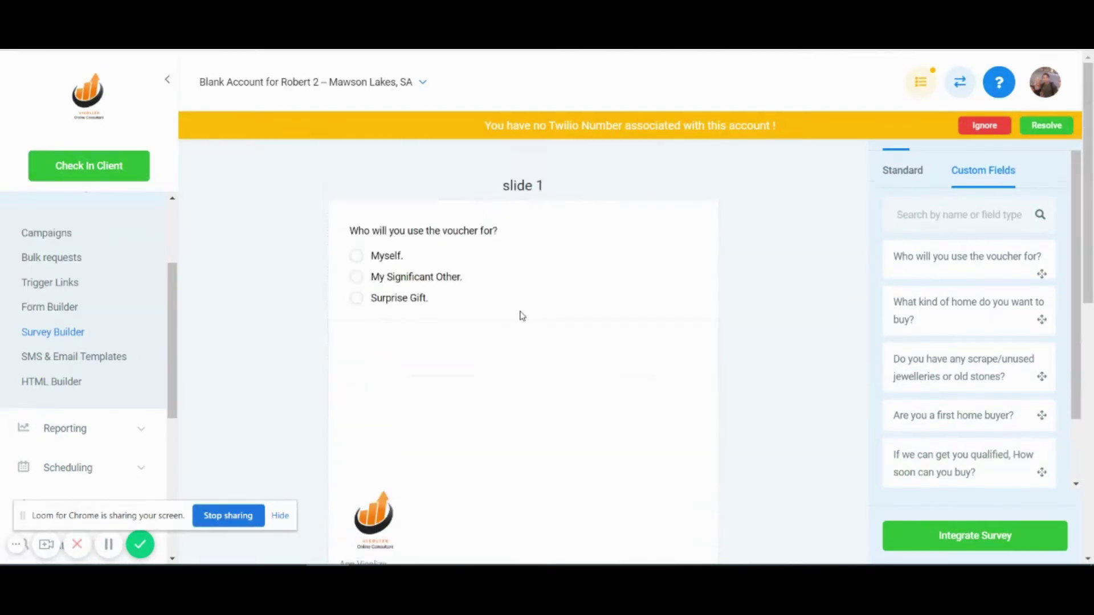
click(440, 286)
scroll(472, 403, down, 2)
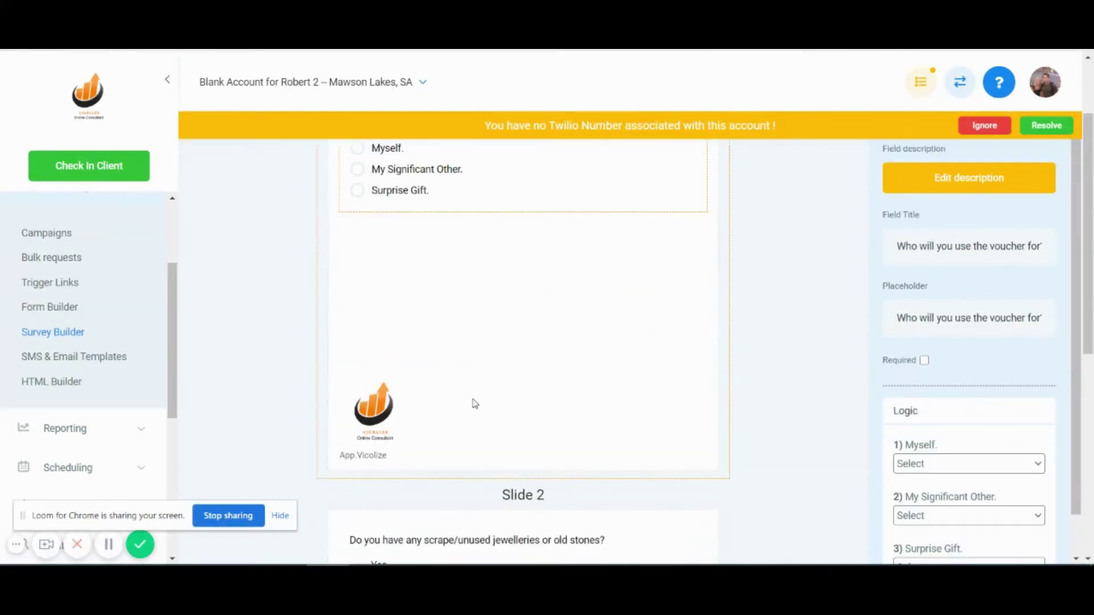
scroll(472, 403, down, 3)
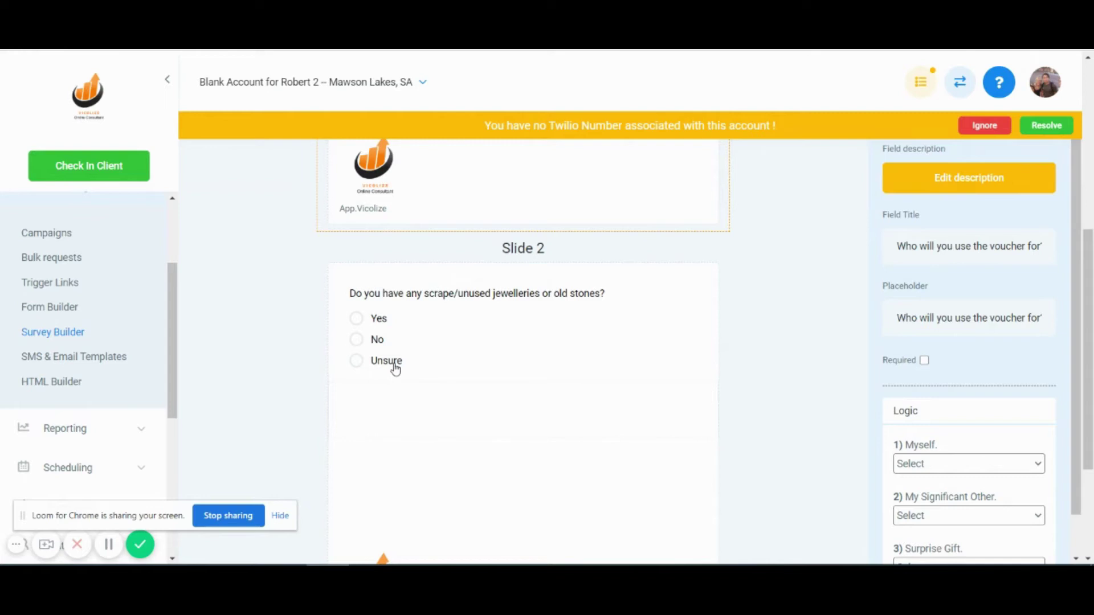
scroll(936, 399, down, 1)
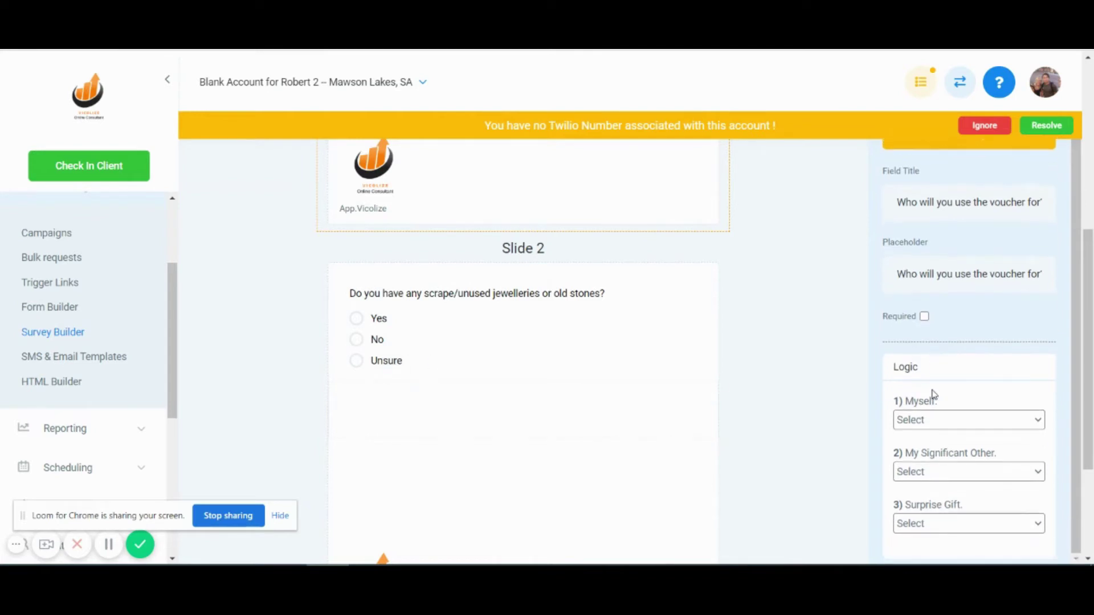
scroll(428, 369, up, 2)
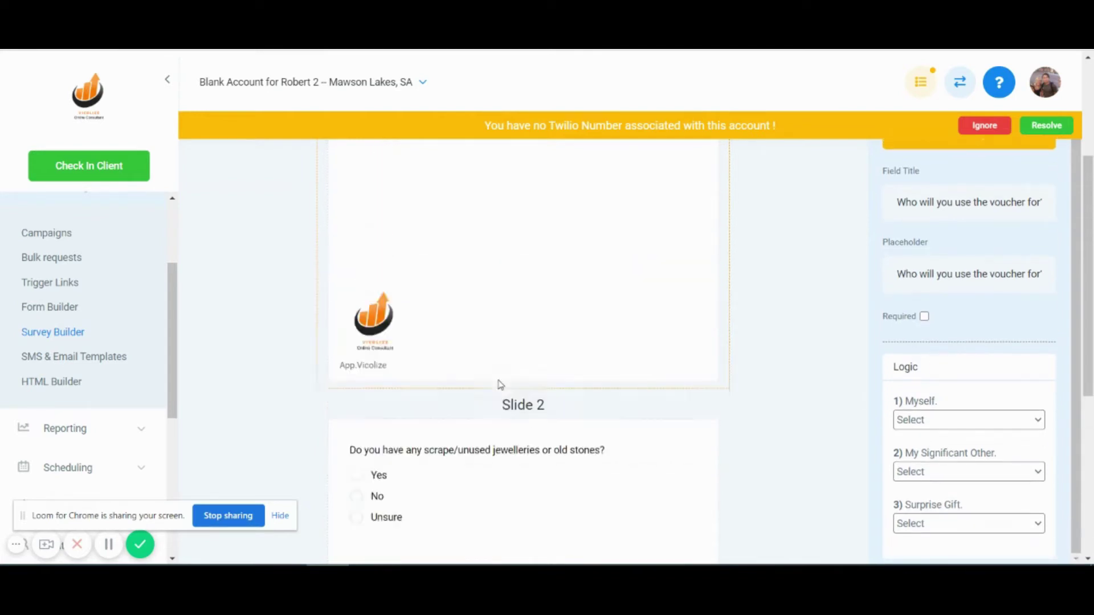
scroll(498, 384, up, 1)
scroll(499, 383, up, 2)
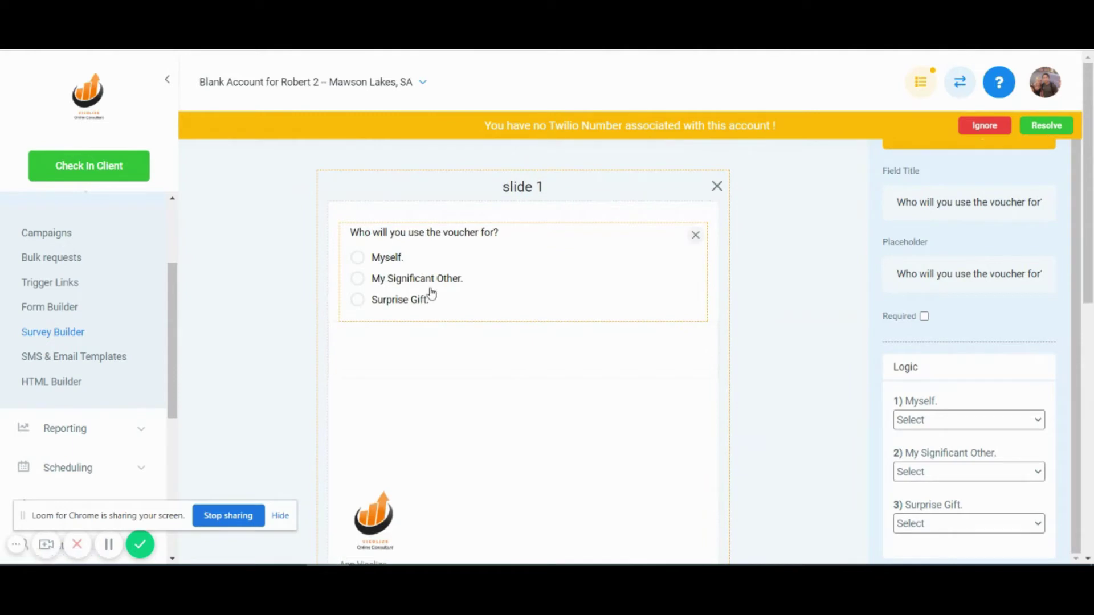
scroll(1018, 379, down, 2)
scroll(1019, 385, down, 2)
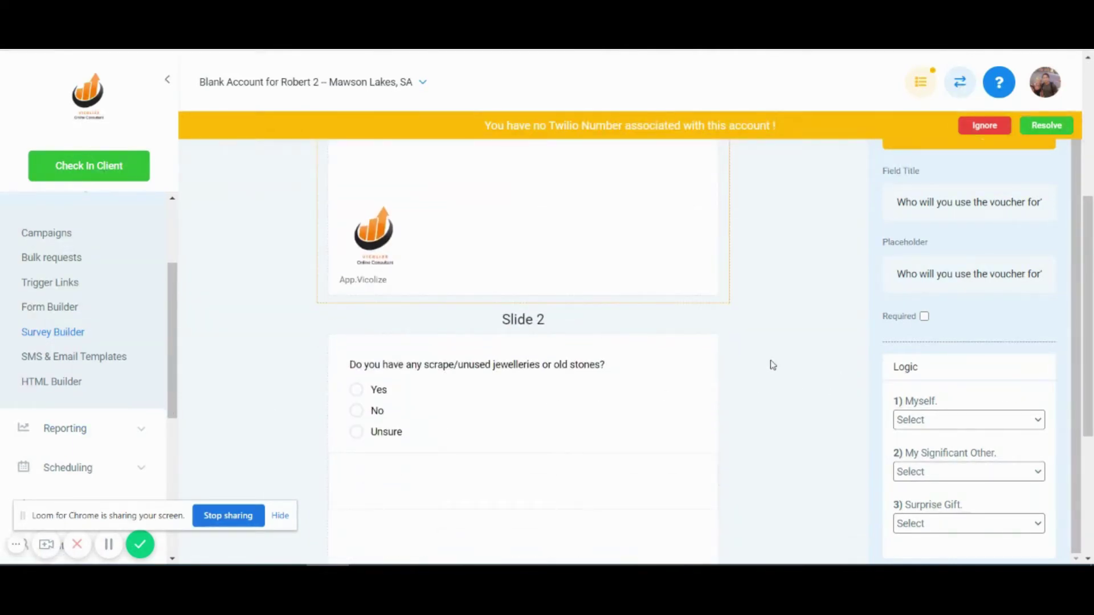
scroll(115, 461, down, 2)
drag(108, 514, 620, 524)
scroll(28, 487, down, 1)
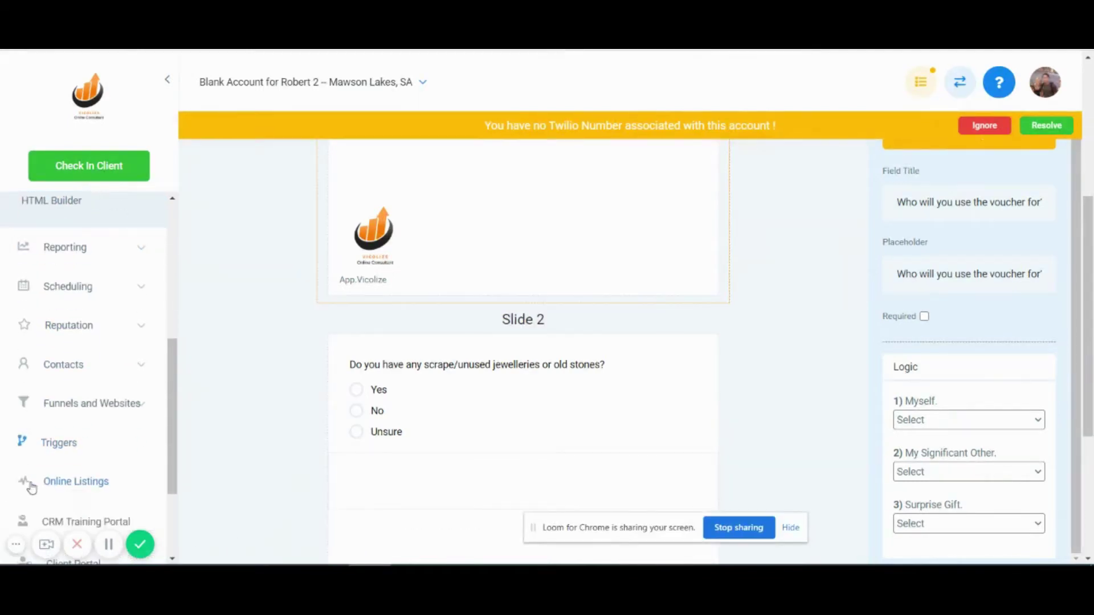
scroll(28, 486, down, 2)
scroll(26, 513, down, 2)
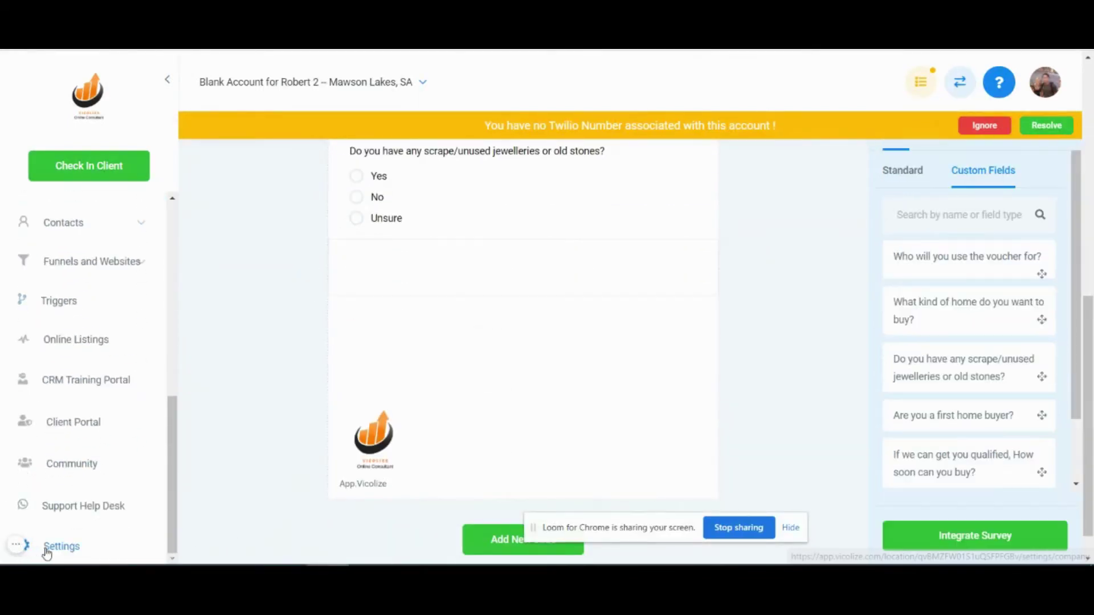
Add 'Unsure' as a fourth answer to the 'Who will you use the voucher for?' custom field and save.
click(51, 547)
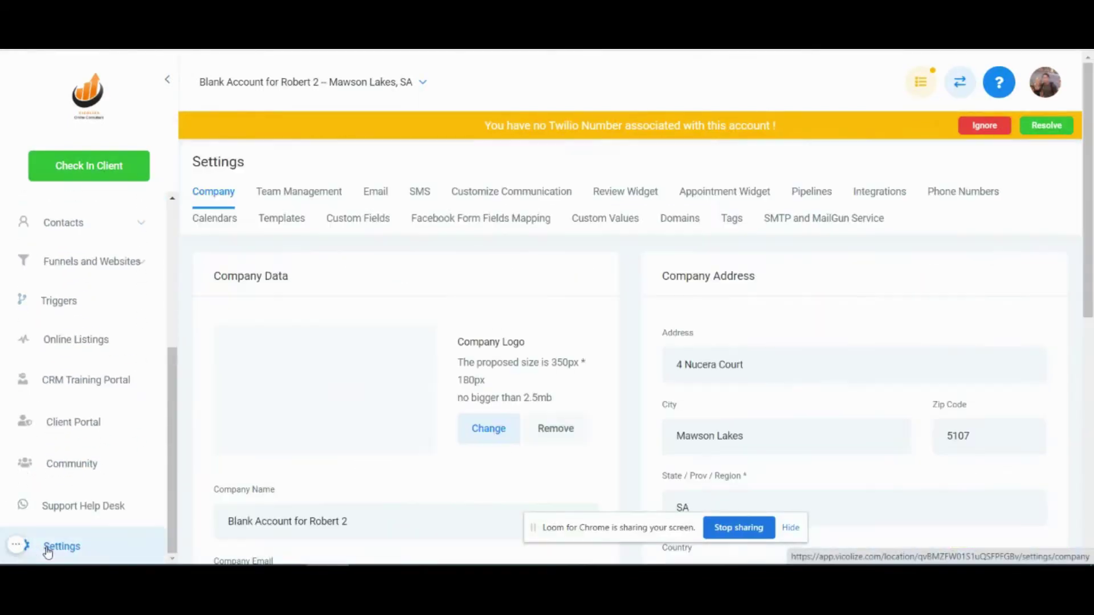
click(354, 222)
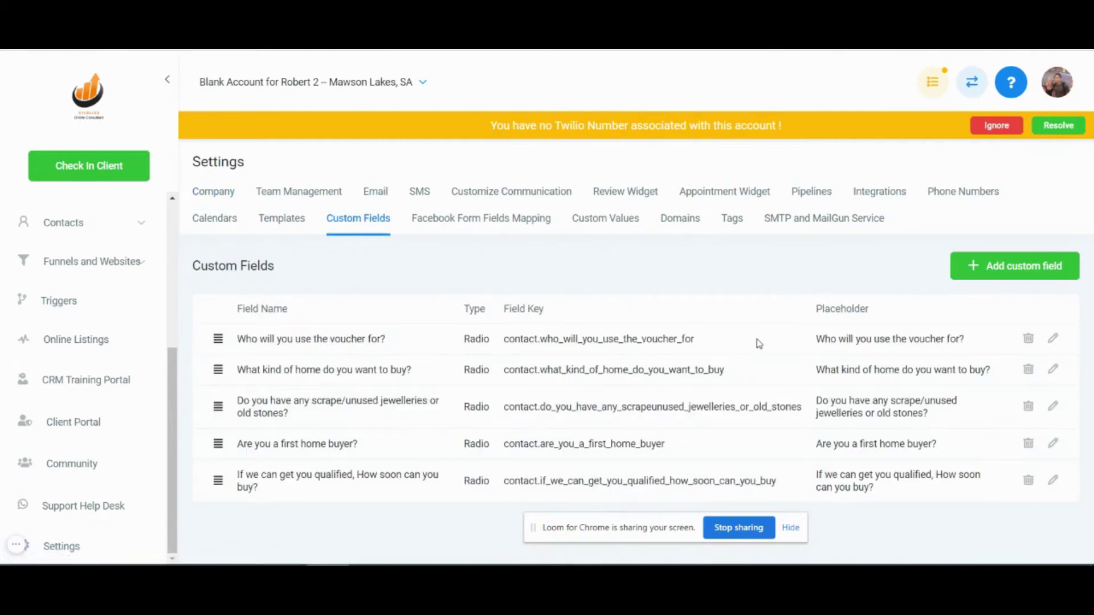
click(1053, 341)
scroll(542, 384, down, 3)
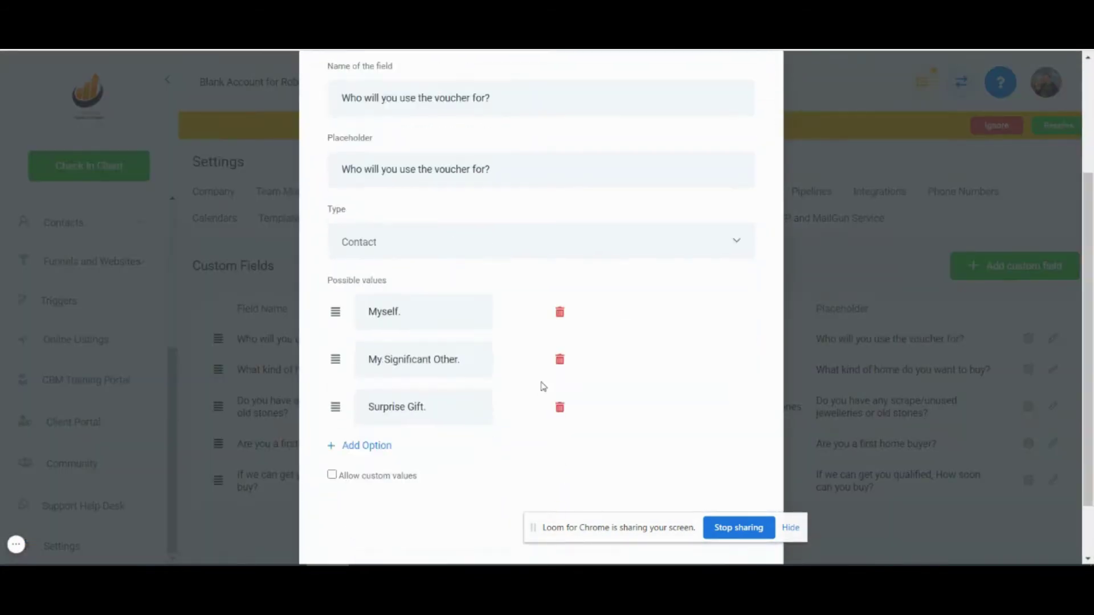
scroll(454, 371, up, 1)
scroll(691, 62, up, 2)
click(763, 72)
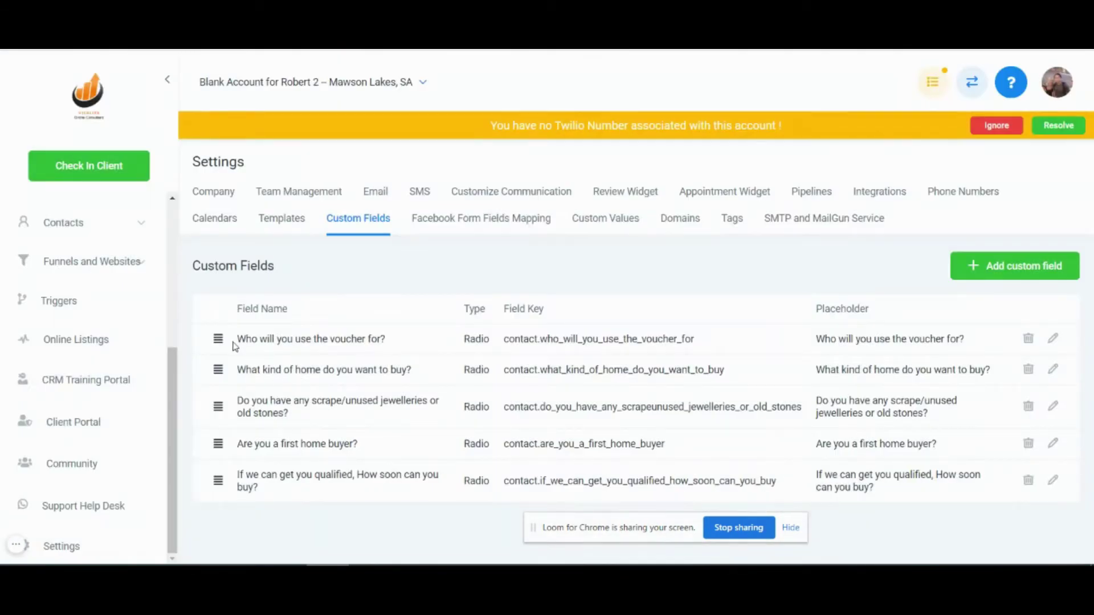
click(1053, 339)
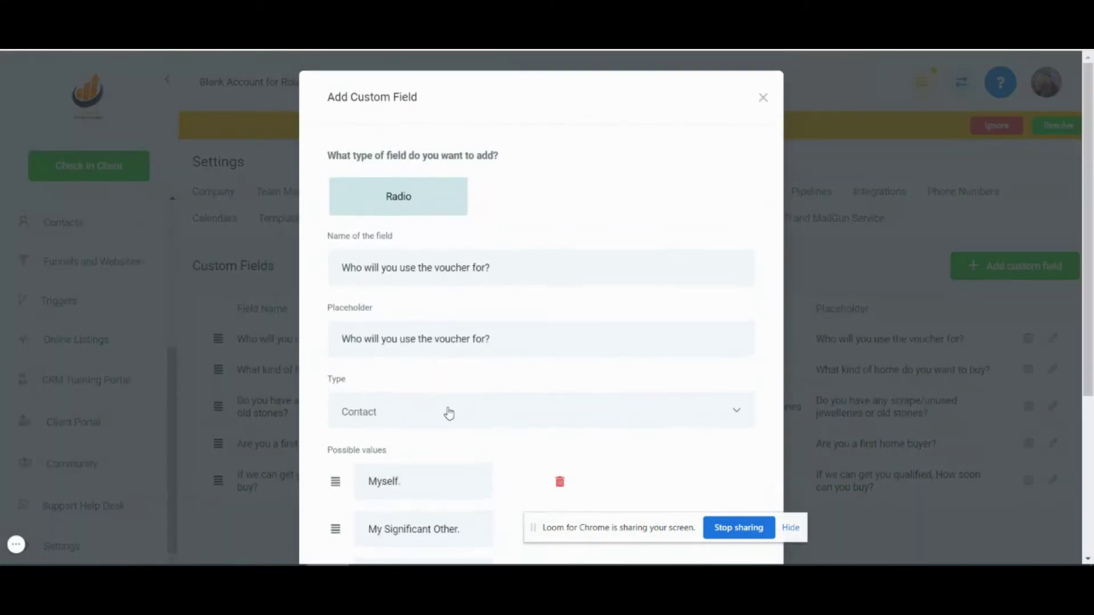
scroll(447, 409, down, 3)
click(371, 373)
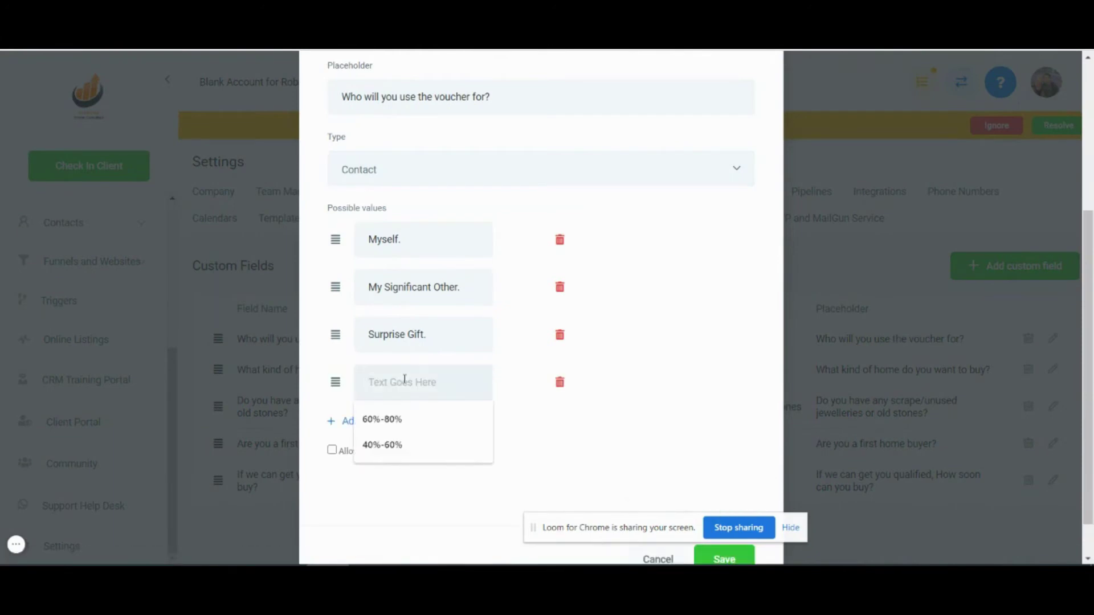
text(Ur)
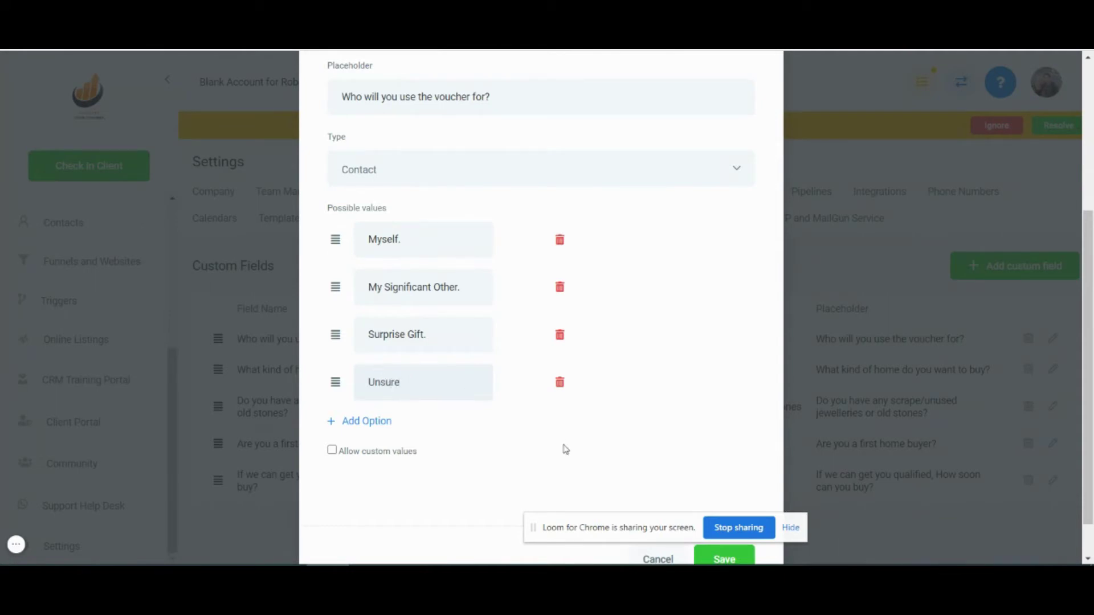
drag(613, 529, 714, 397)
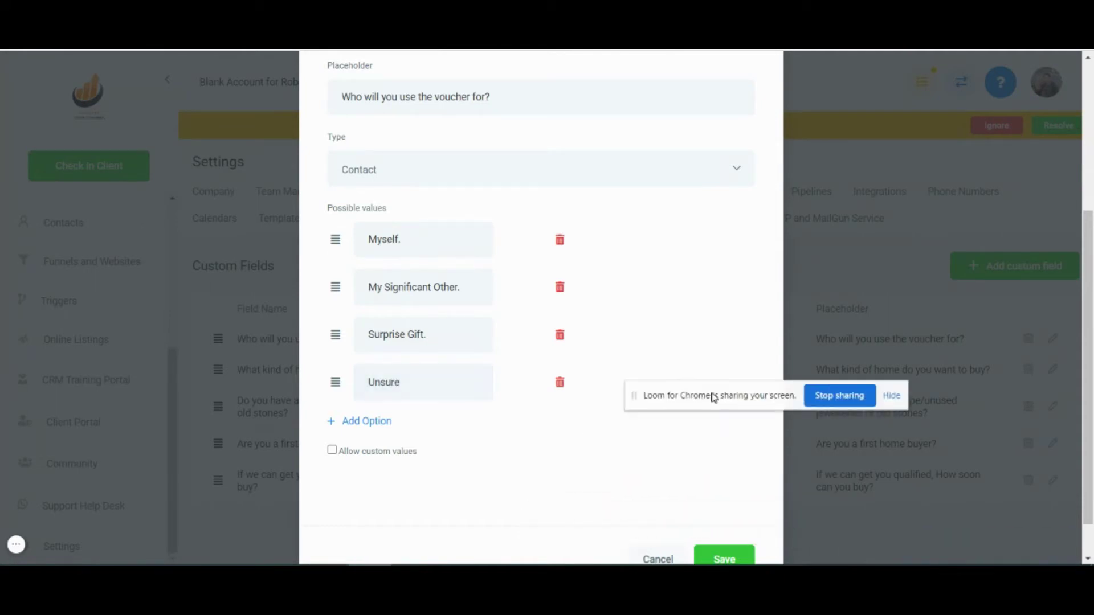
click(423, 378)
click(739, 550)
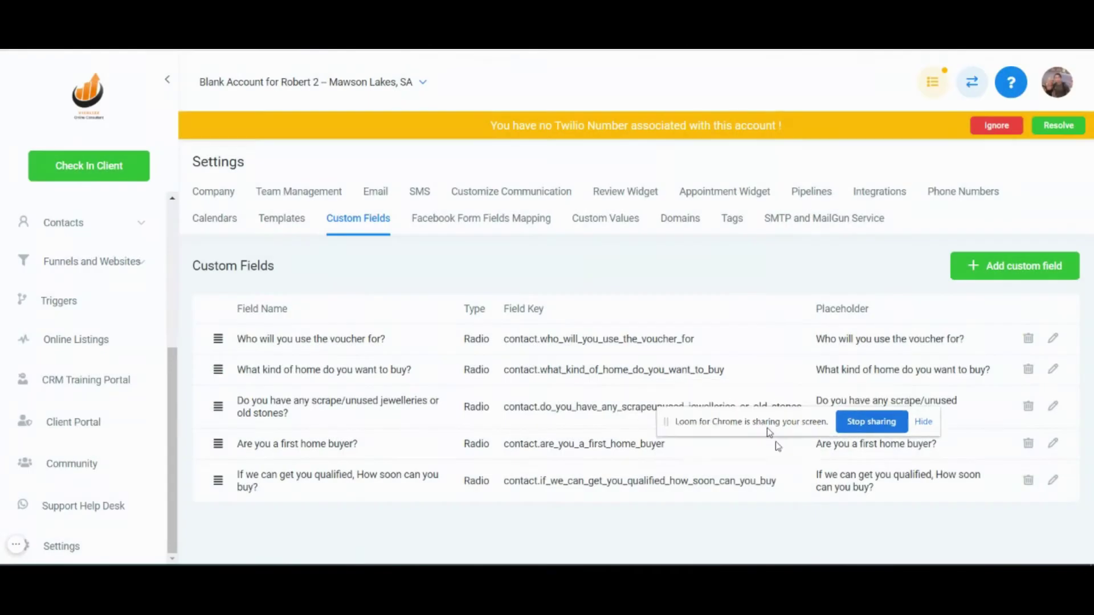
drag(714, 402, 786, 556)
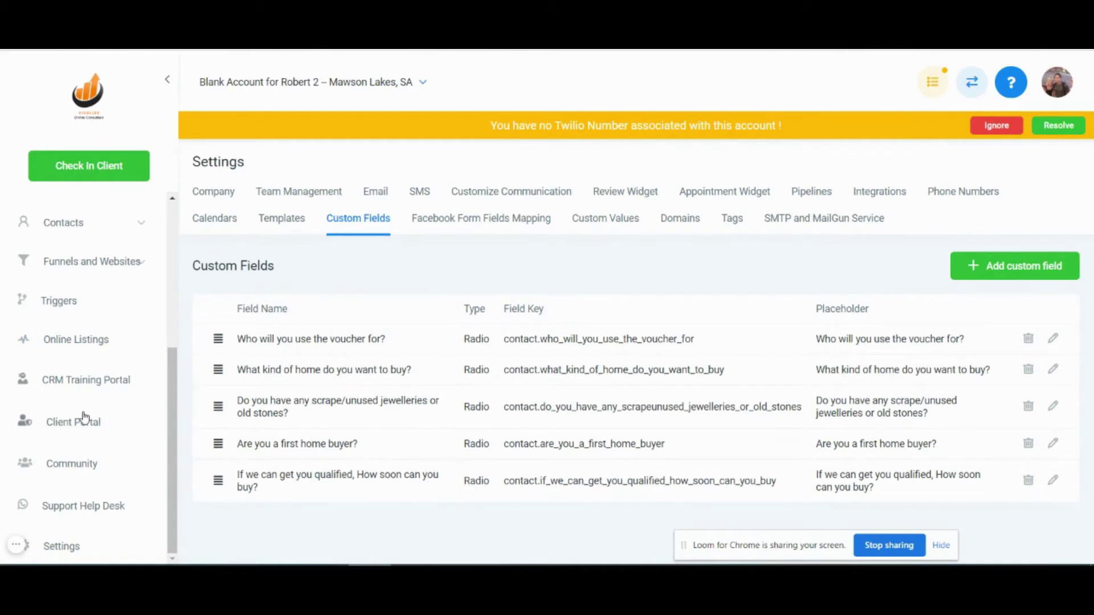
scroll(81, 420, up, 3)
scroll(80, 384, up, 2)
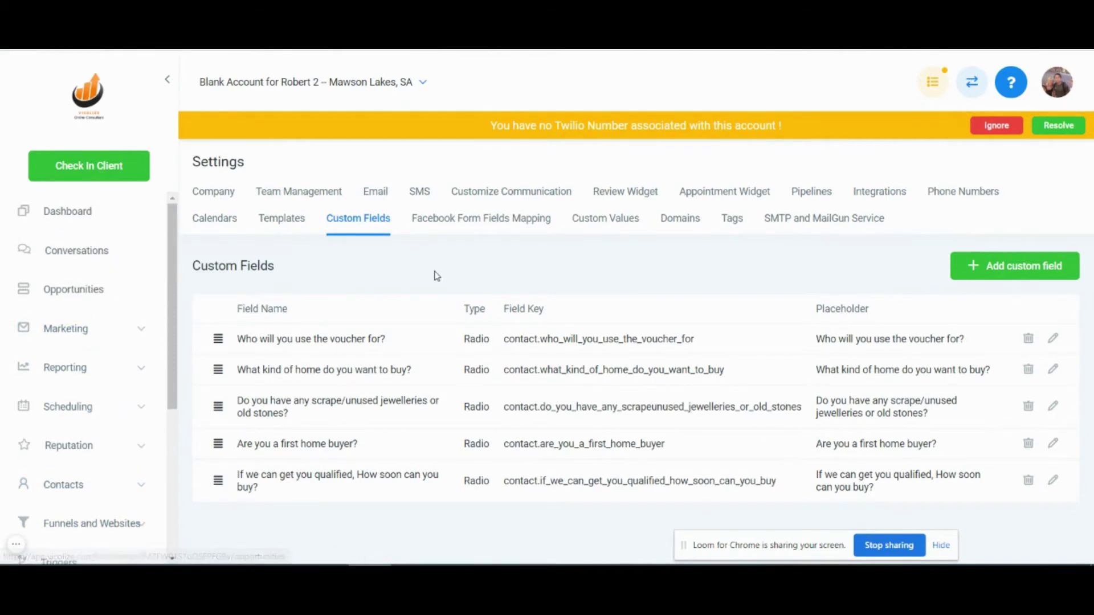
Open Survey 2 from Marketing > Survey Builder and show its Custom Fields list.
click(90, 334)
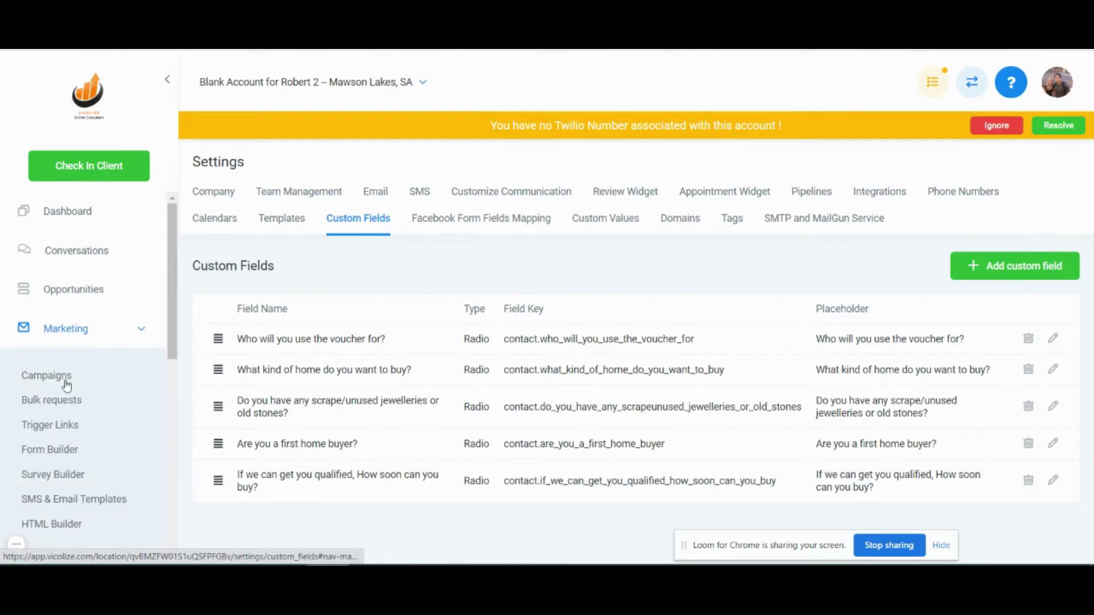
click(60, 479)
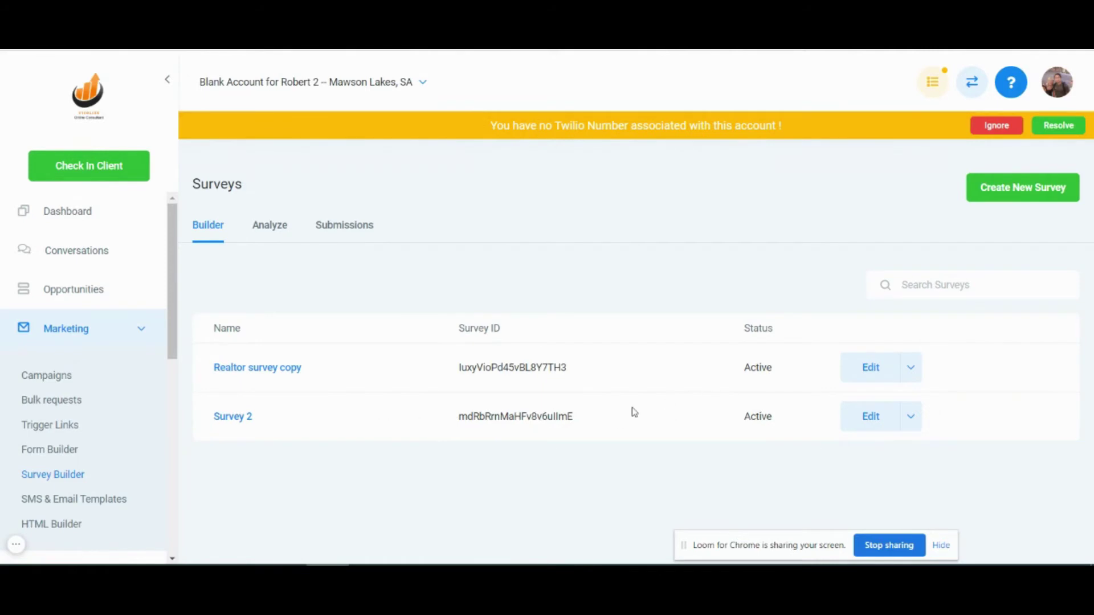
click(868, 419)
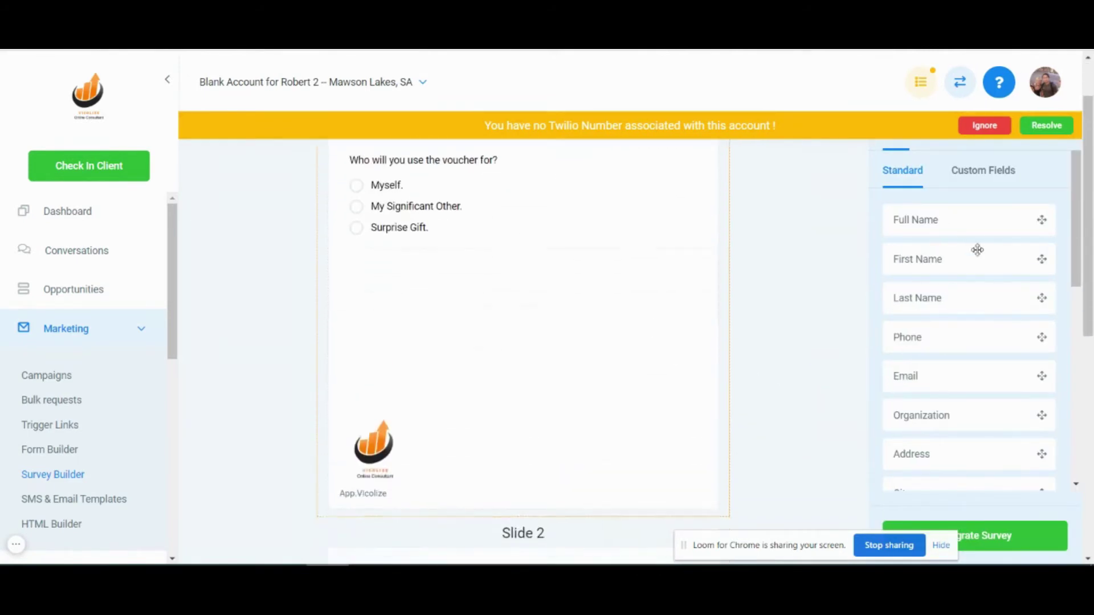
click(981, 174)
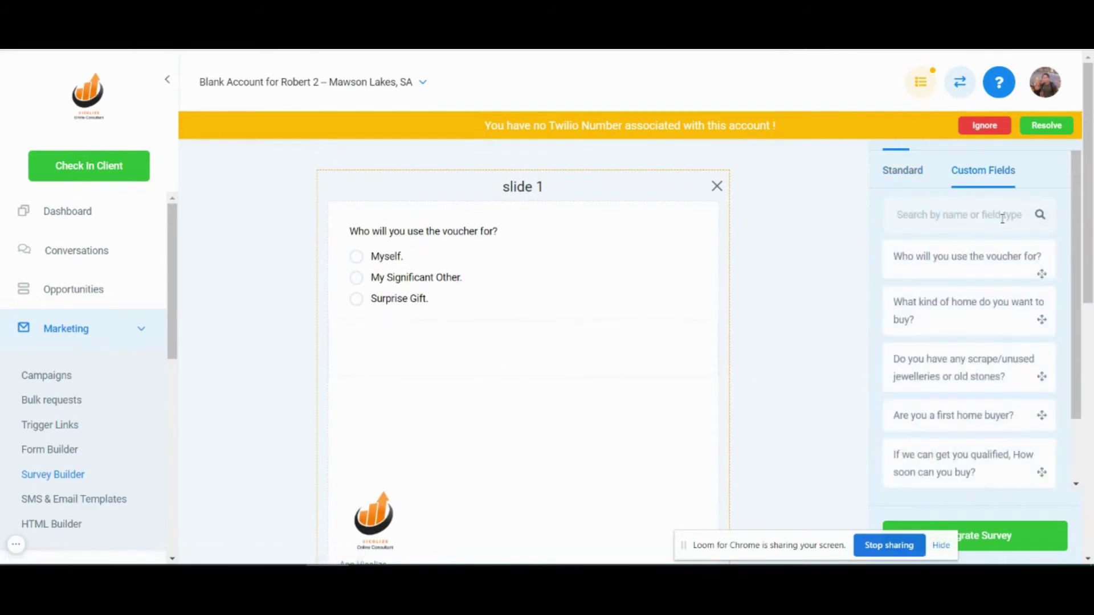
click(909, 176)
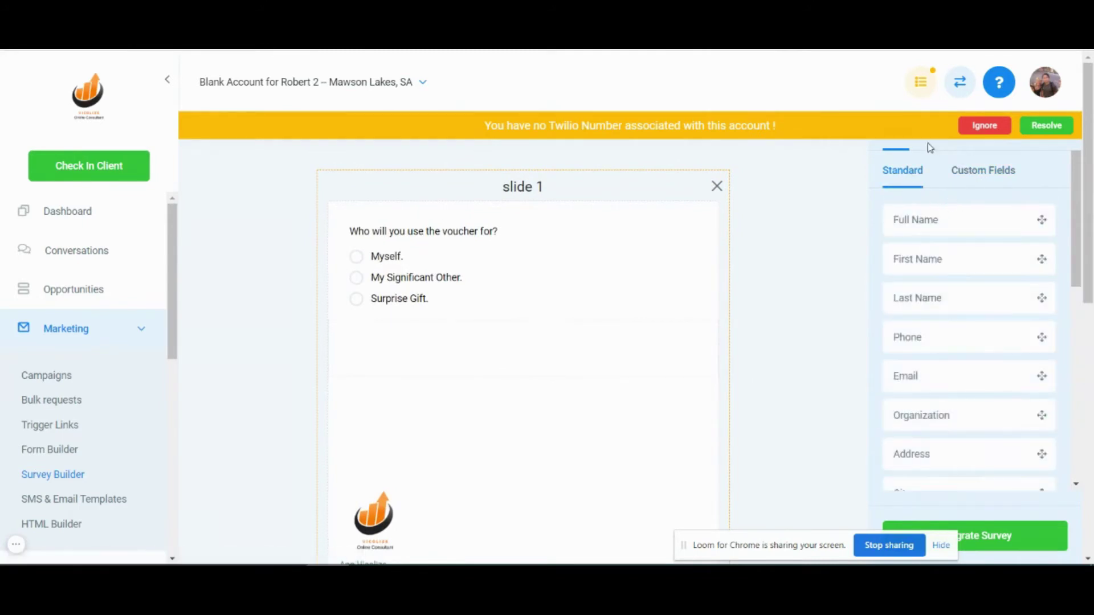
click(965, 180)
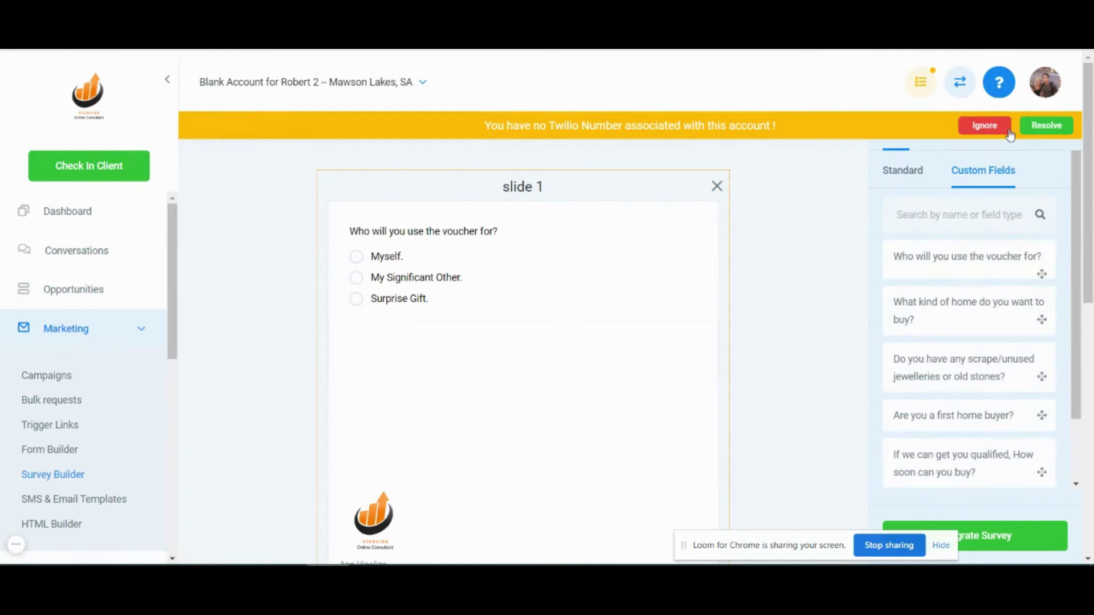
Rename the survey to 'Jeweller Survey' and set On Submit to Open URL.
click(985, 126)
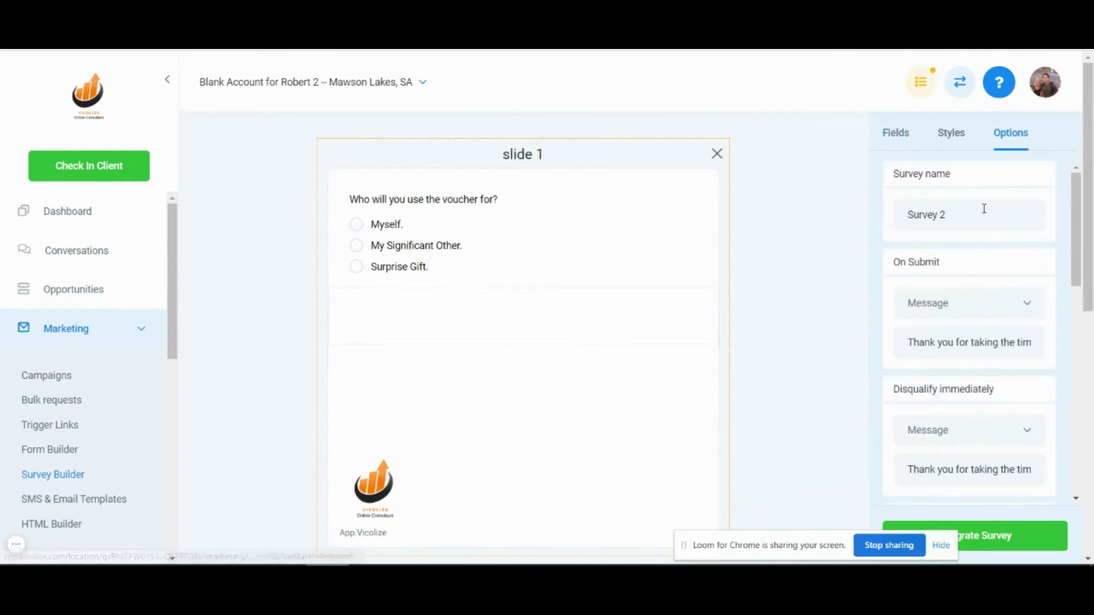
drag(984, 214, 816, 222)
text(Jeweller)
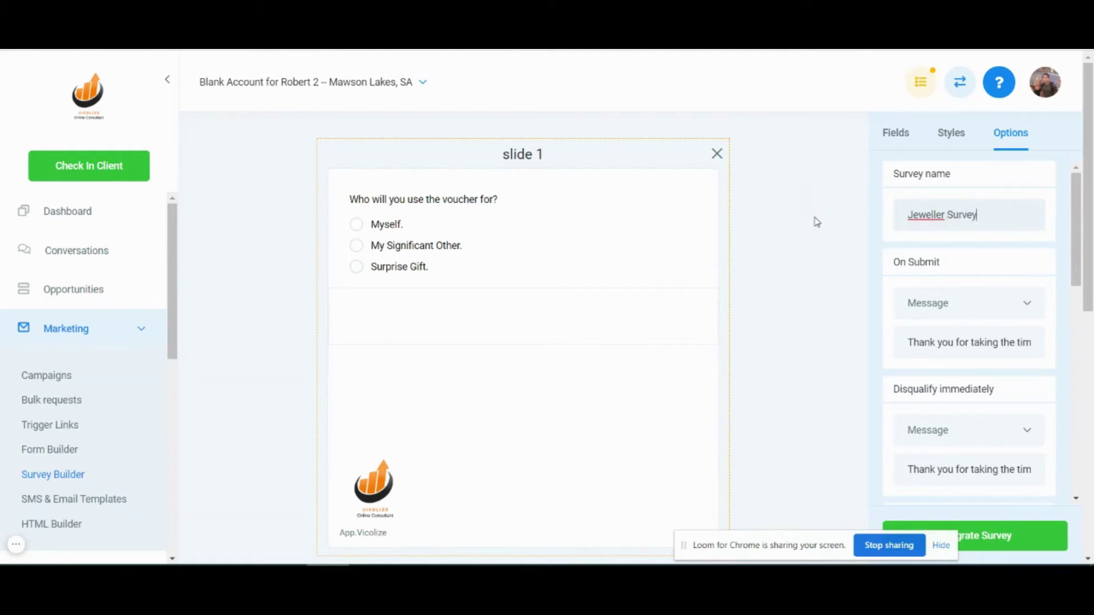
scroll(1005, 367, down, 2)
scroll(982, 326, up, 1)
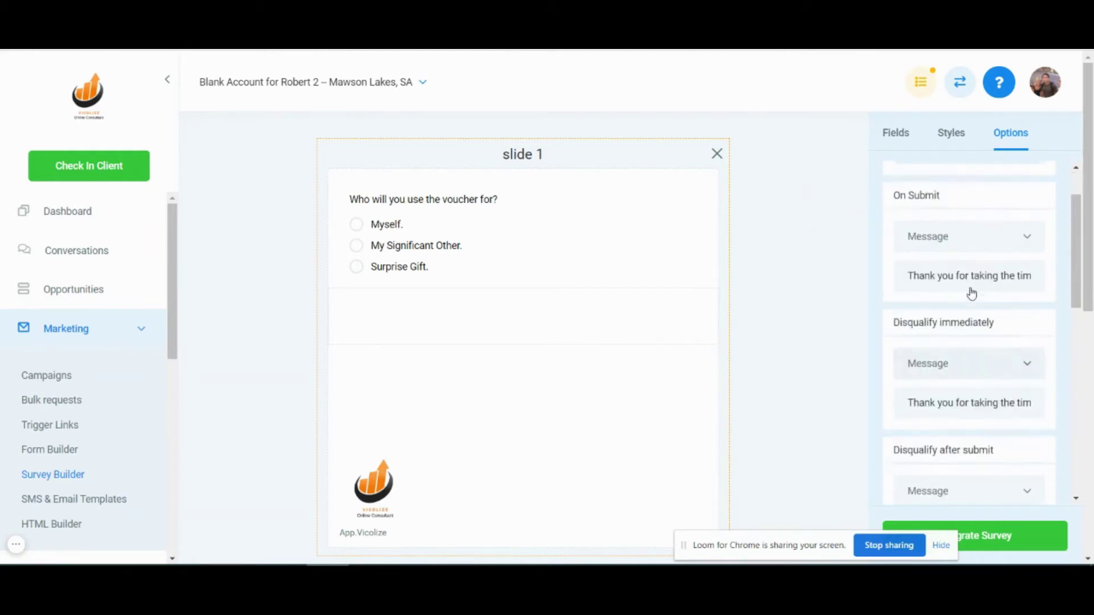
scroll(969, 293, up, 1)
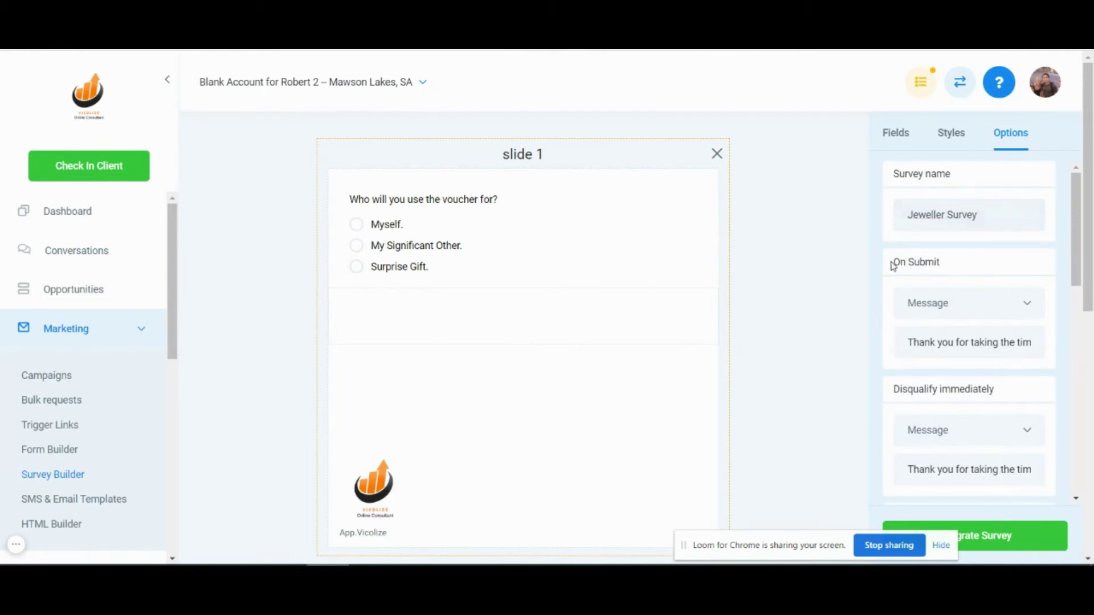
drag(892, 267, 960, 273)
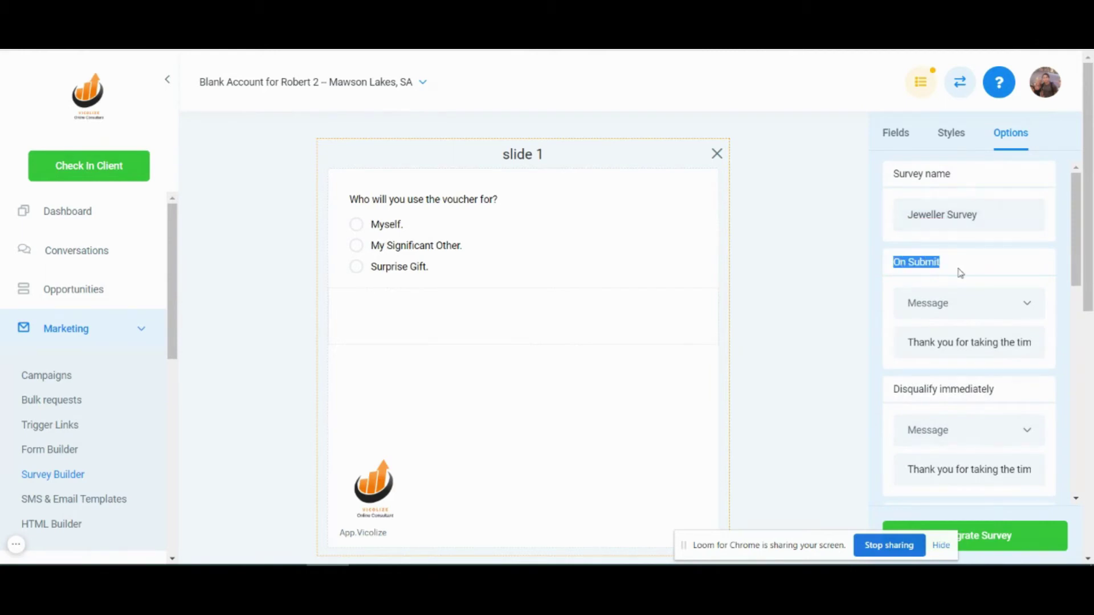
click(946, 305)
click(941, 338)
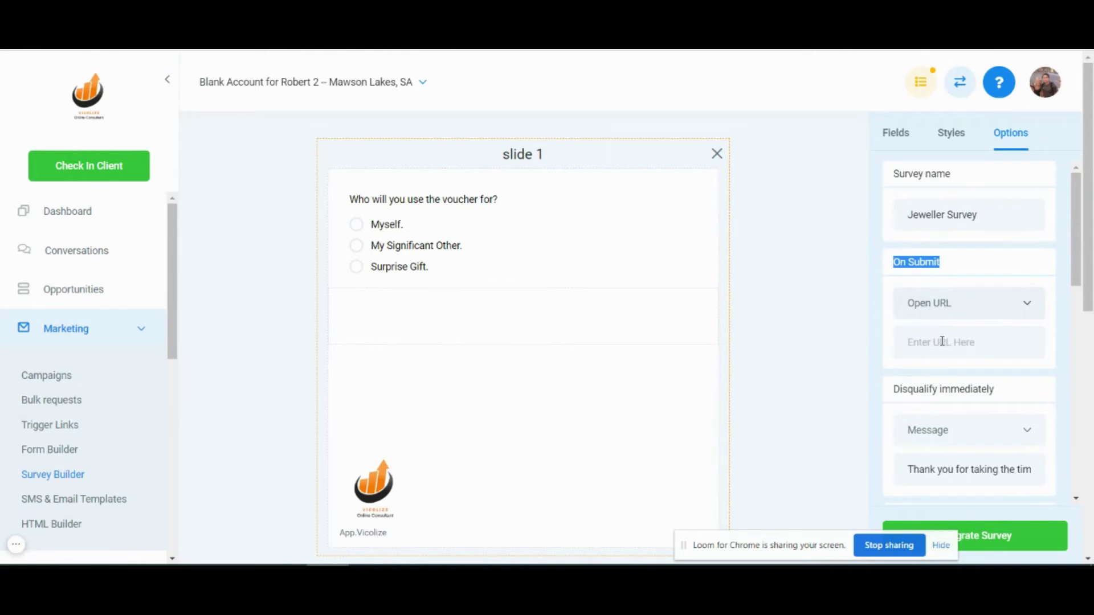
scroll(941, 341, down, 3)
scroll(924, 214, up, 3)
Delete the voucher question from slide 1.
click(897, 135)
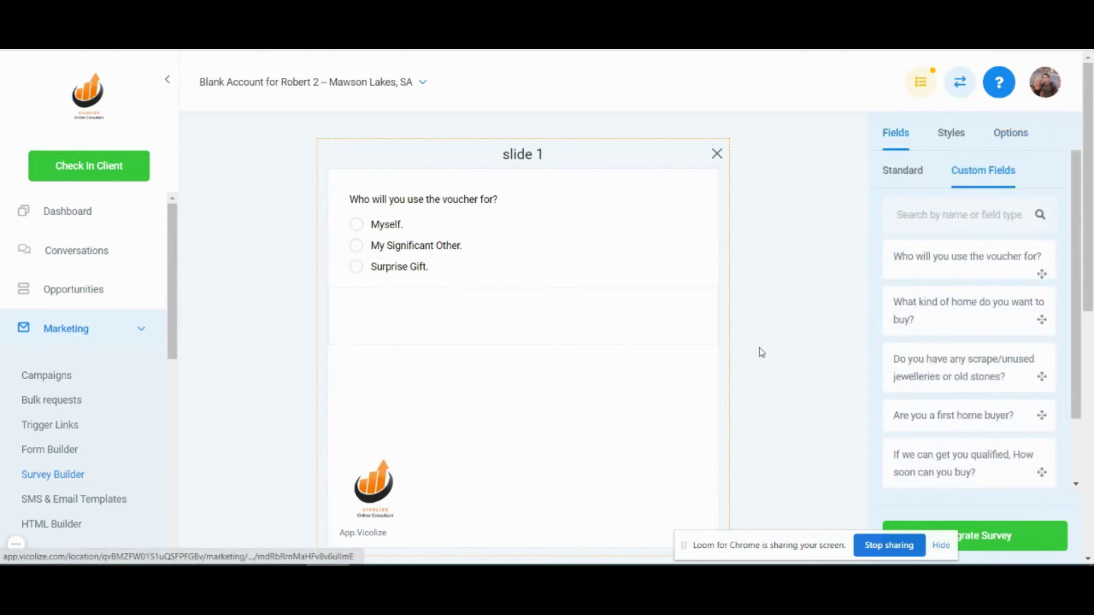
scroll(510, 363, down, 3)
scroll(654, 288, up, 2)
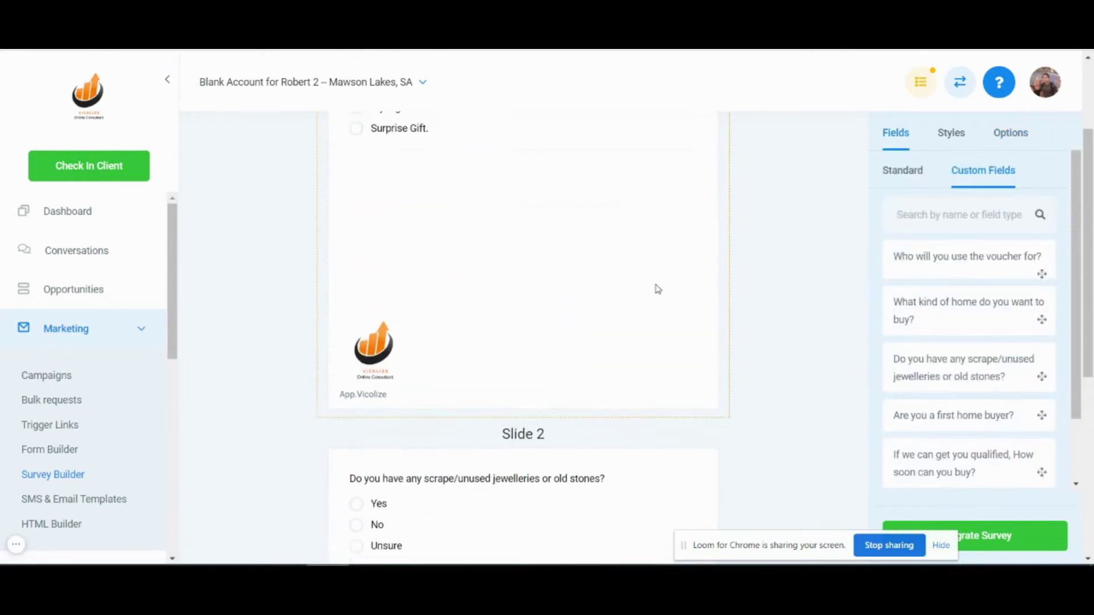
scroll(602, 204, up, 2)
click(680, 204)
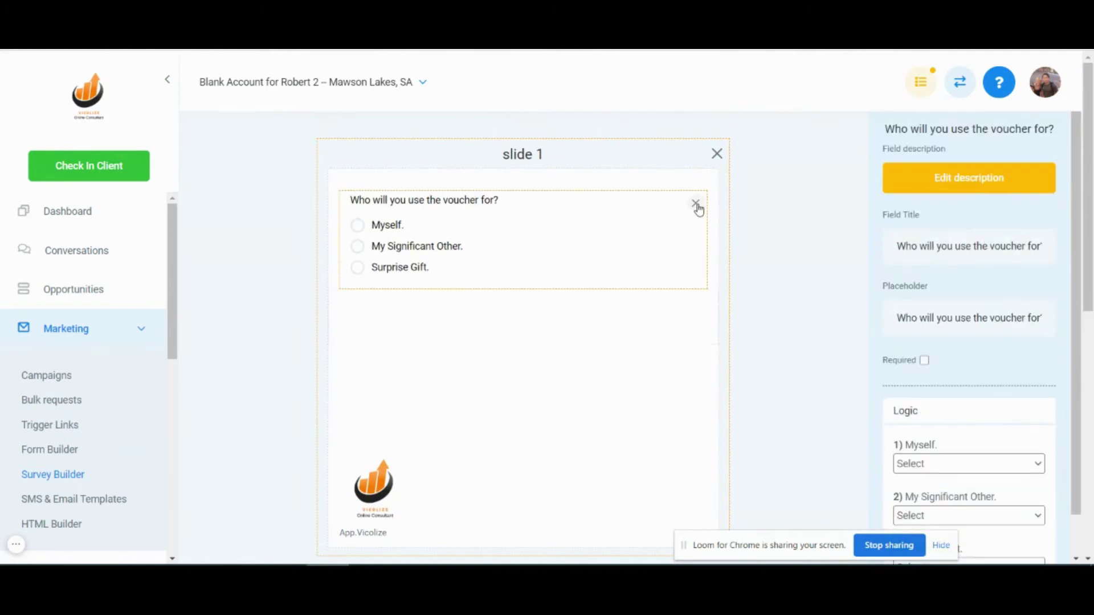
click(696, 206)
scroll(977, 344, down, 1)
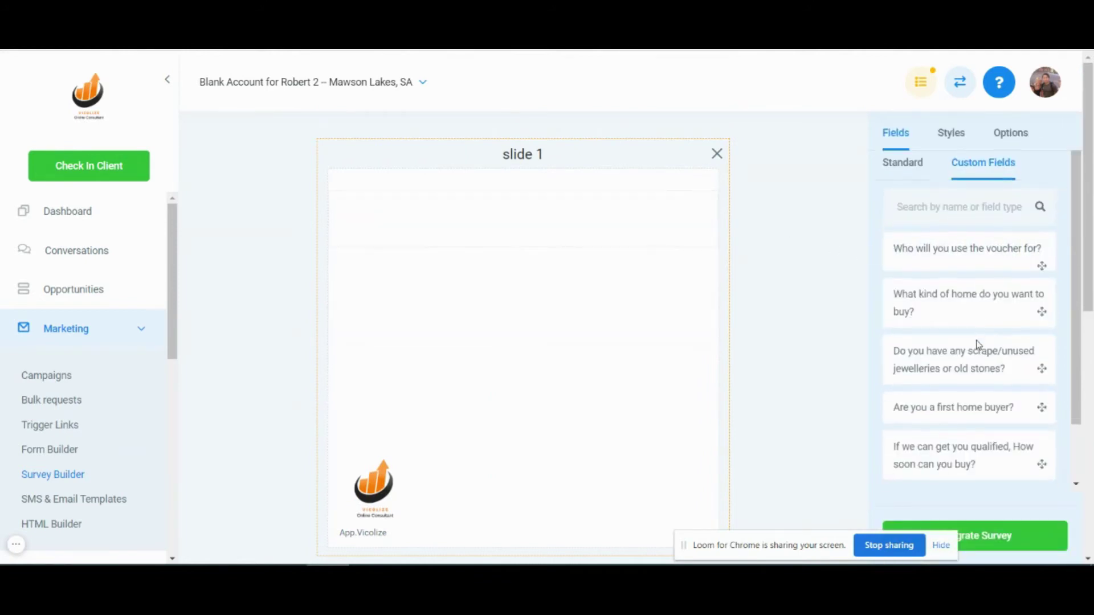
scroll(977, 345, down, 1)
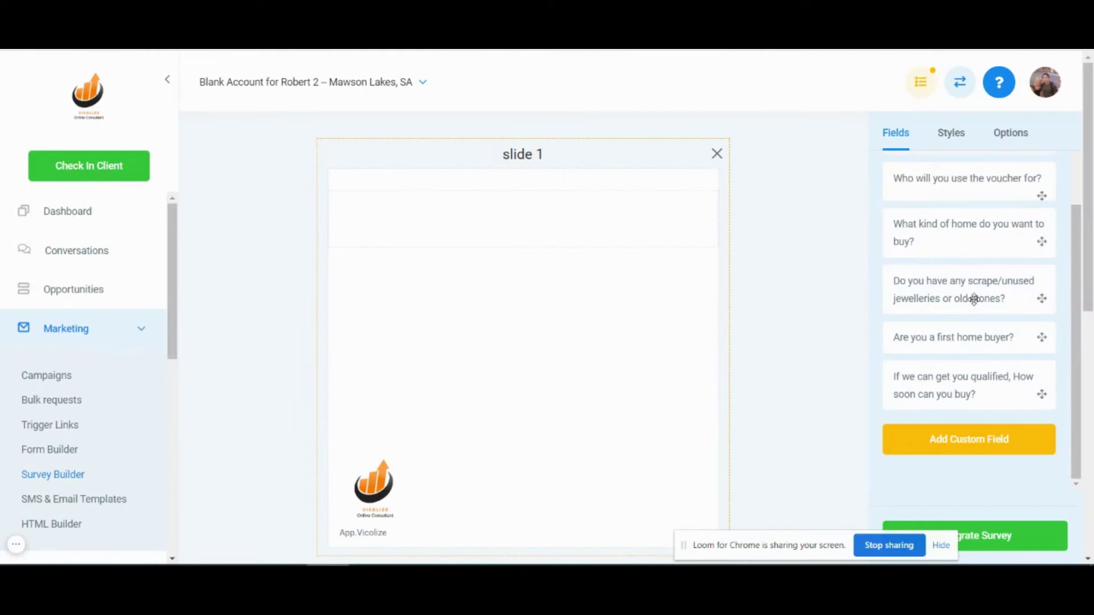
scroll(980, 325, up, 1)
Drag the 'Who will you use the voucher for?' field, now with four answers, onto slide 1.
drag(962, 253, 507, 244)
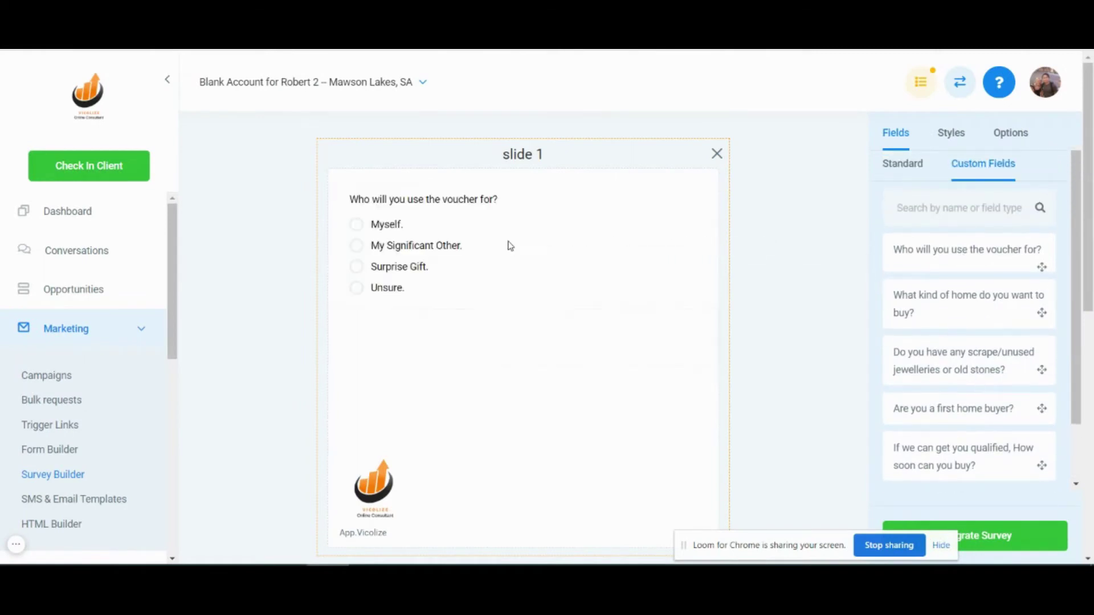
scroll(404, 315, down, 3)
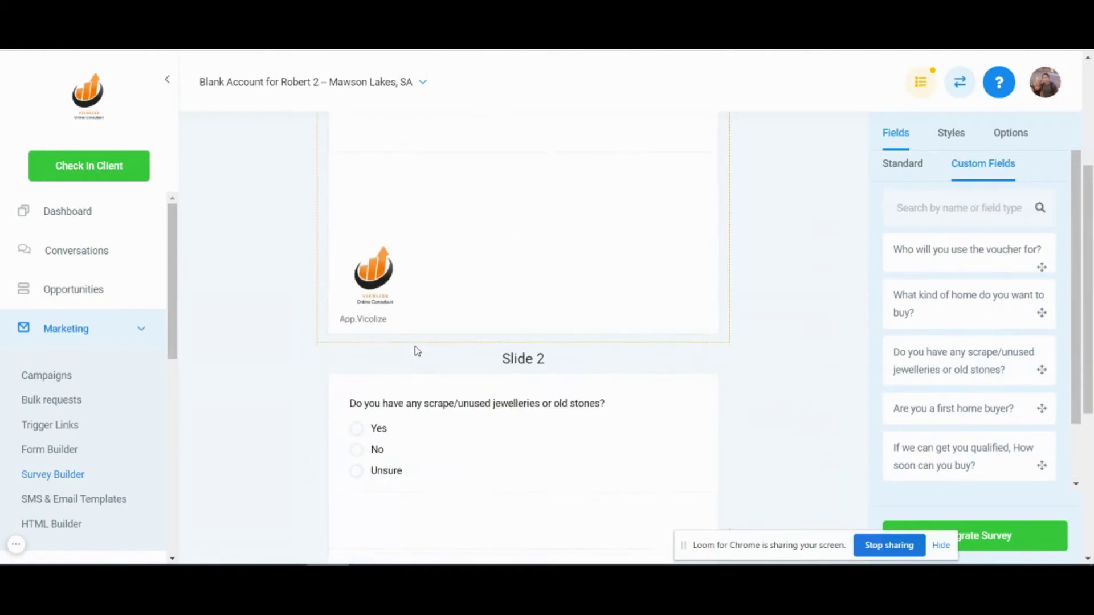
scroll(414, 347, down, 1)
scroll(446, 381, up, 3)
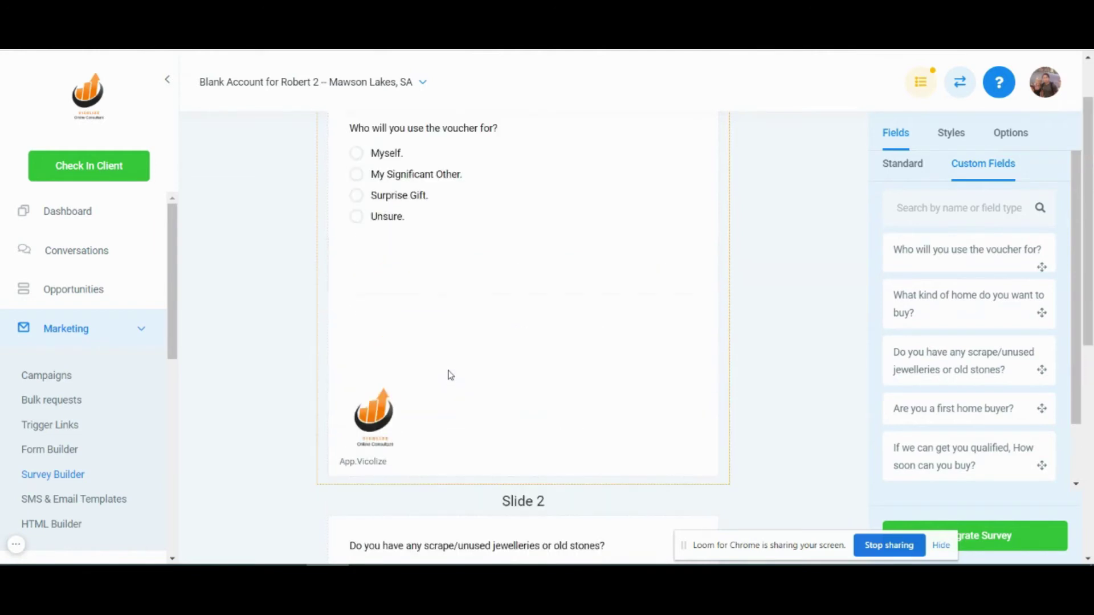
scroll(448, 373, down, 1)
scroll(446, 374, down, 1)
scroll(447, 374, down, 1)
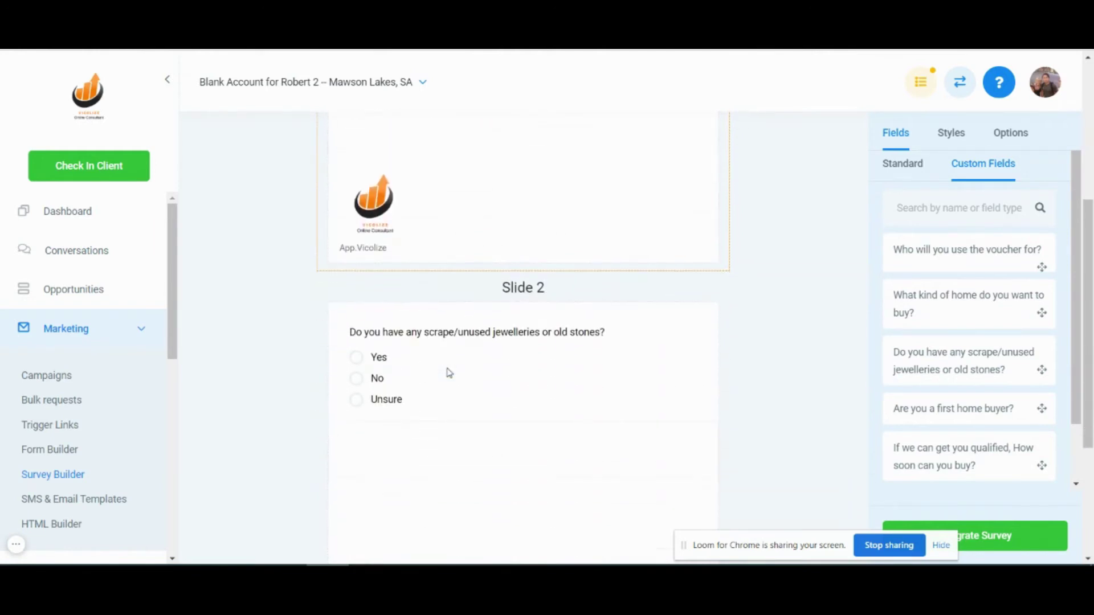
scroll(510, 389, down, 2)
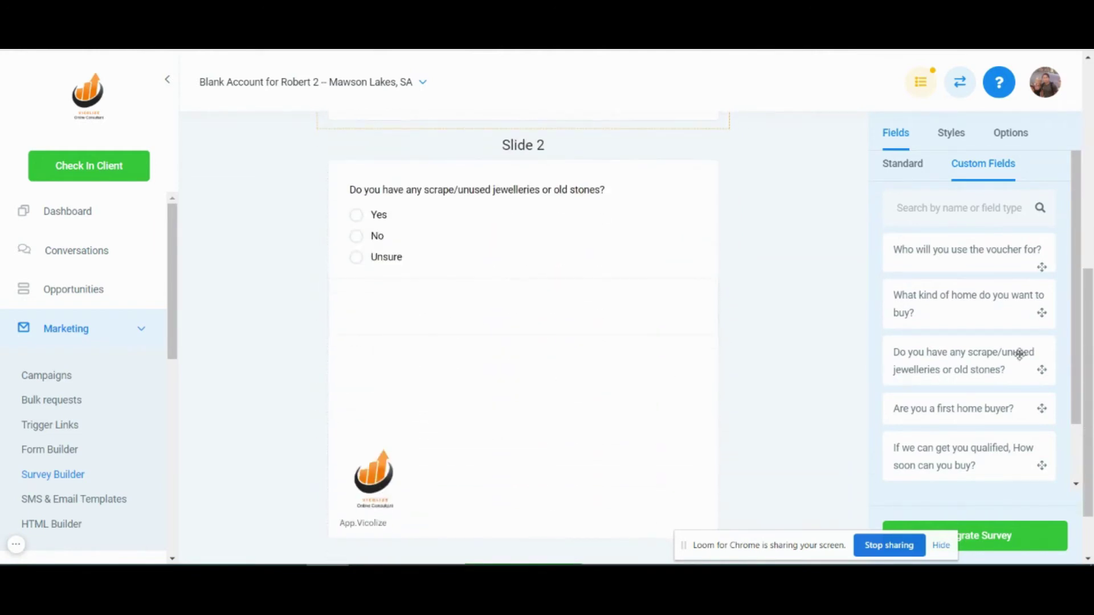
scroll(1019, 354, down, 2)
scroll(1000, 383, up, 2)
scroll(587, 335, up, 2)
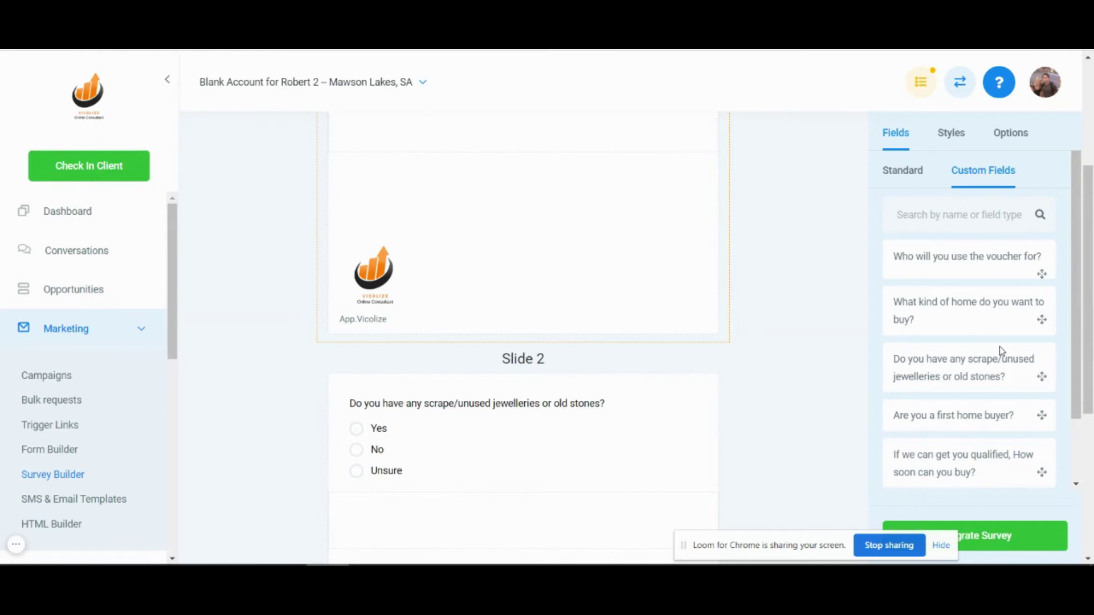
scroll(523, 342, up, 2)
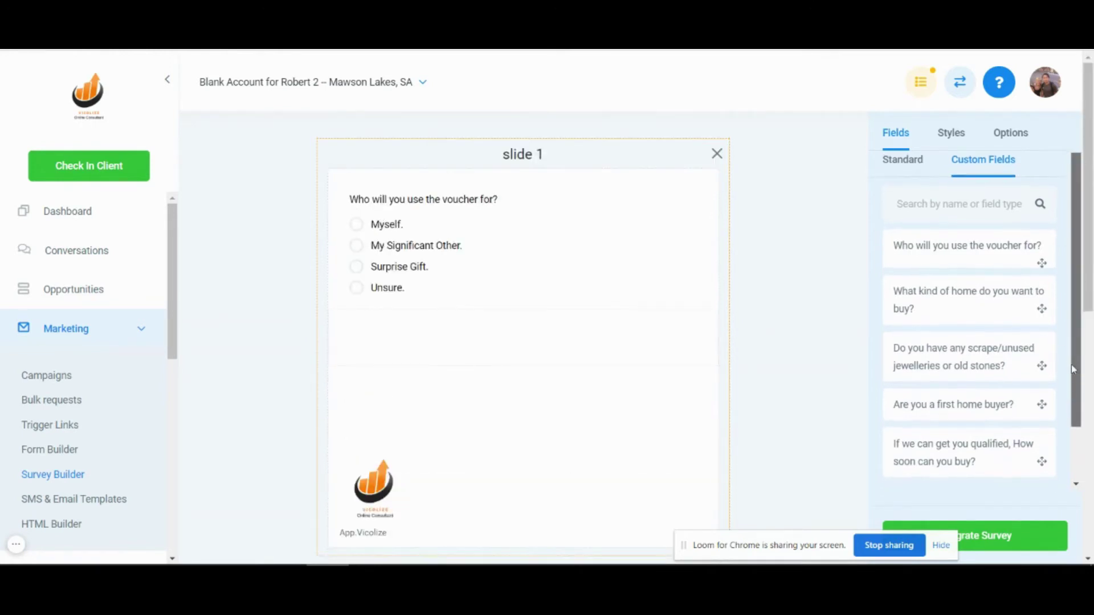
Check the voucher question's settings, then add three new empty slides.
click(433, 271)
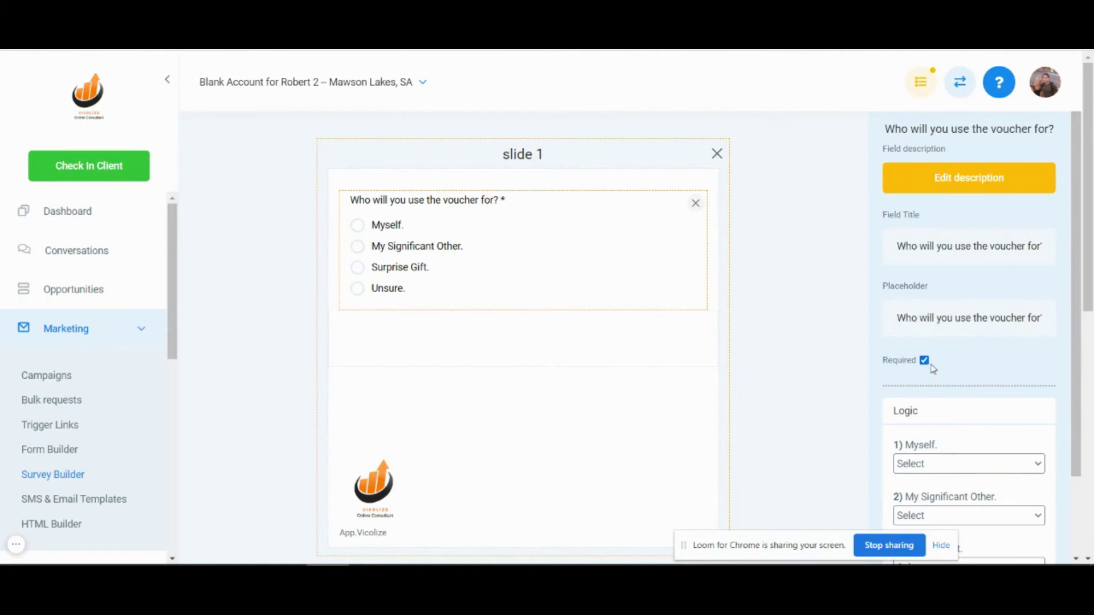
scroll(557, 397, down, 3)
scroll(552, 391, down, 3)
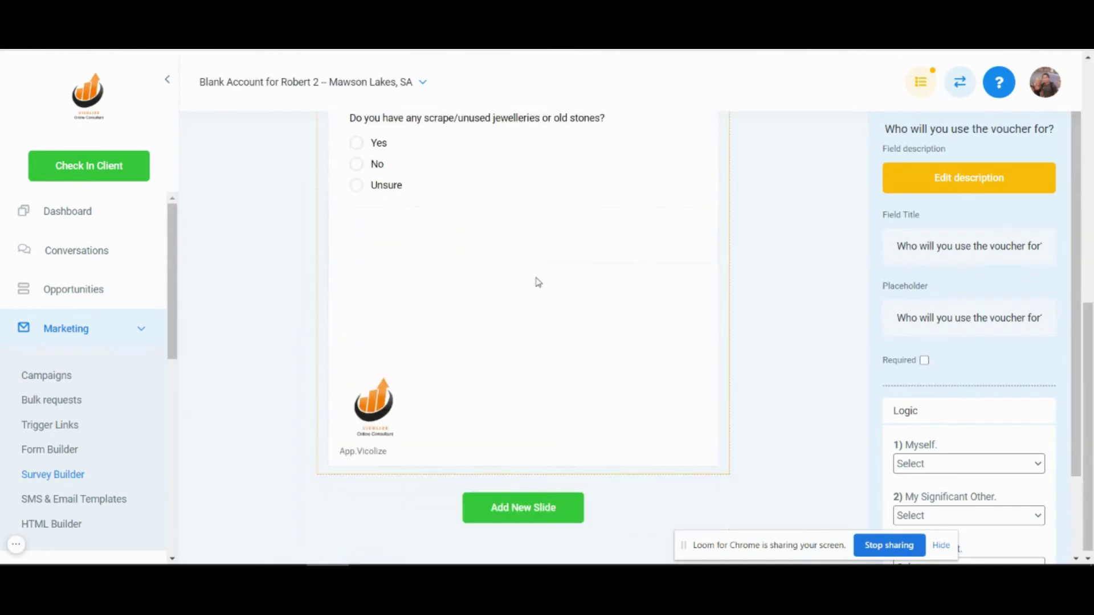
click(572, 503)
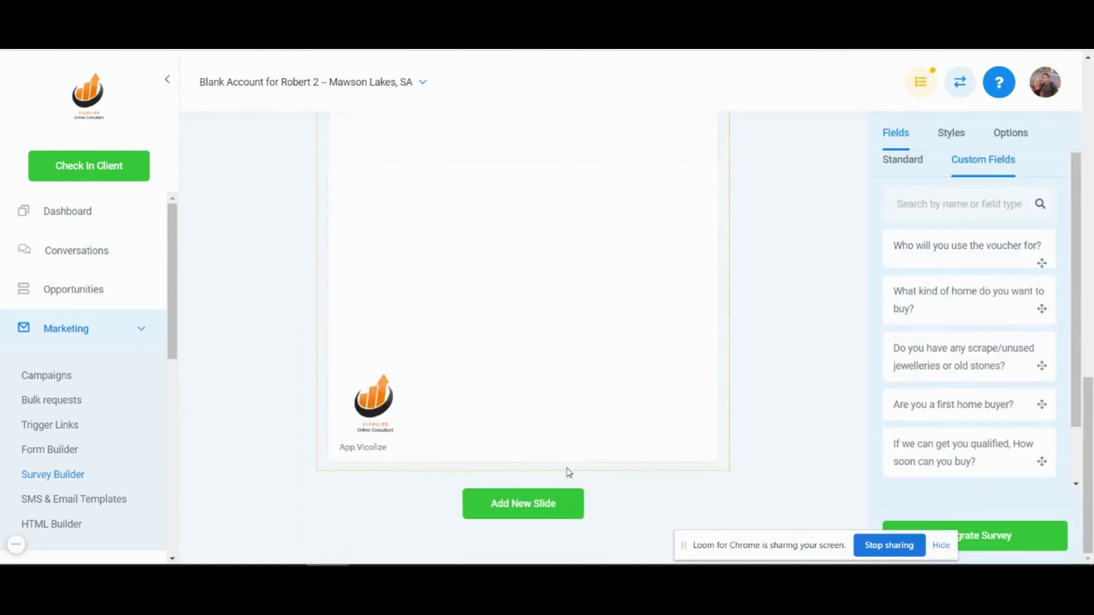
click(561, 513)
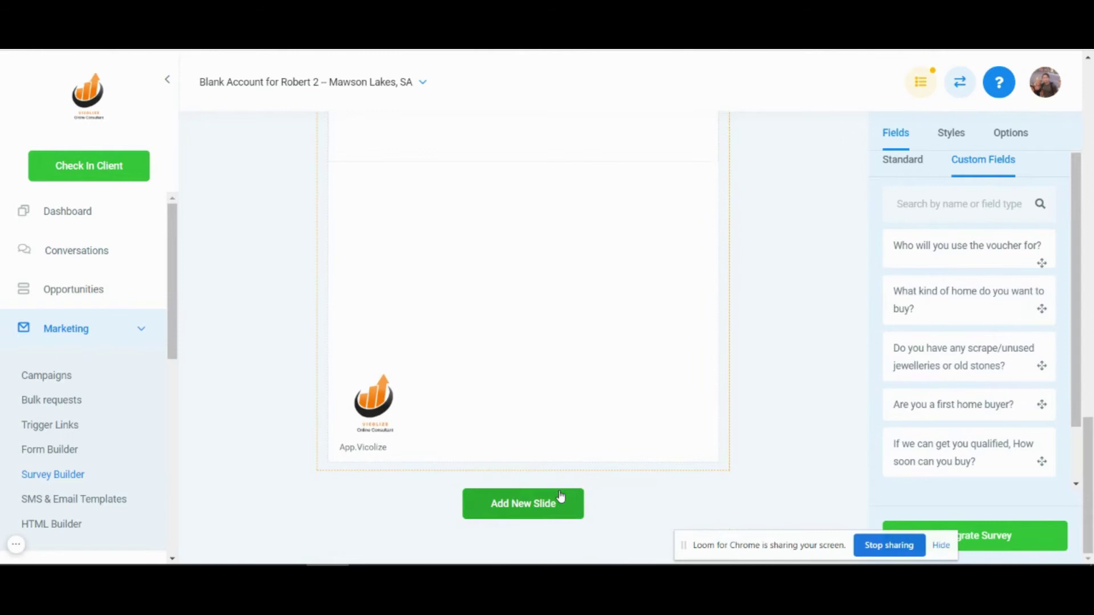
click(559, 497)
scroll(559, 501, up, 3)
scroll(640, 334, up, 5)
scroll(639, 333, up, 3)
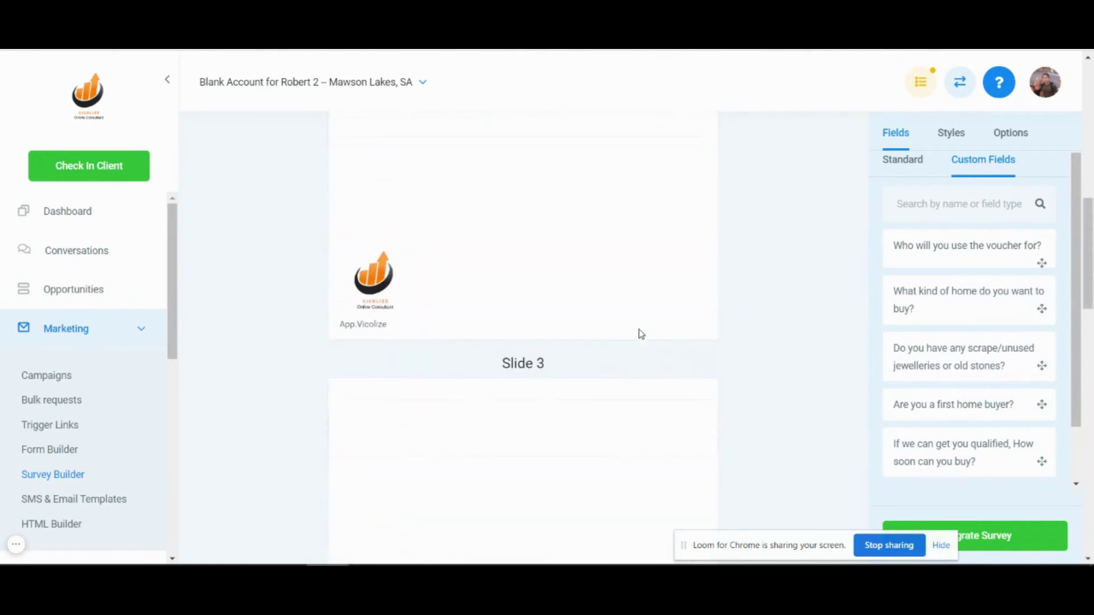
scroll(640, 334, up, 3)
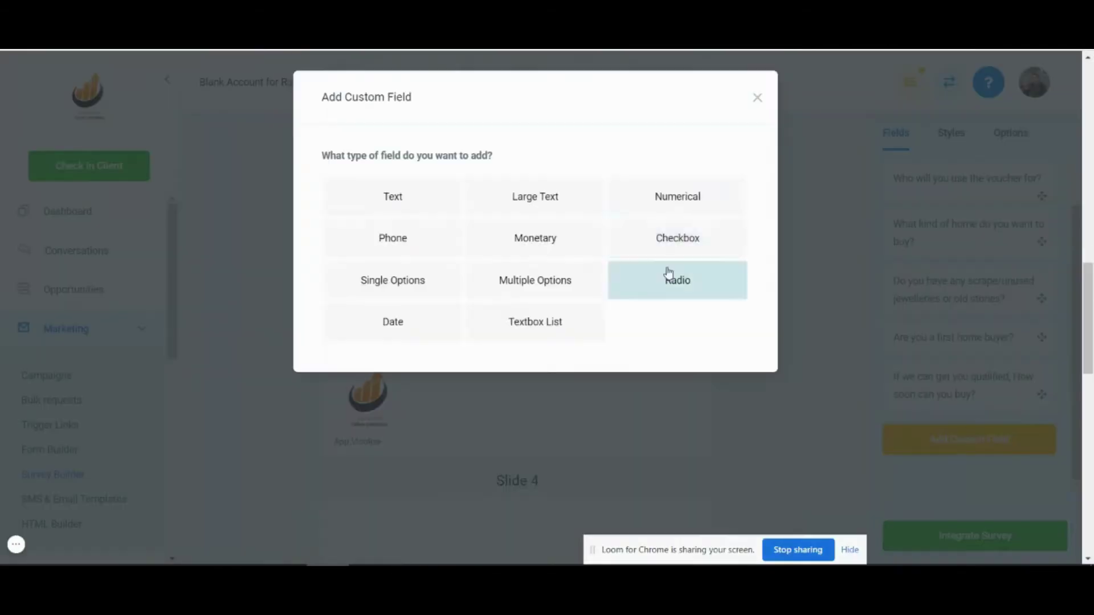
Create a radio custom field for preferred ring stones with its answer options.
click(667, 273)
click(525, 261)
text(What)
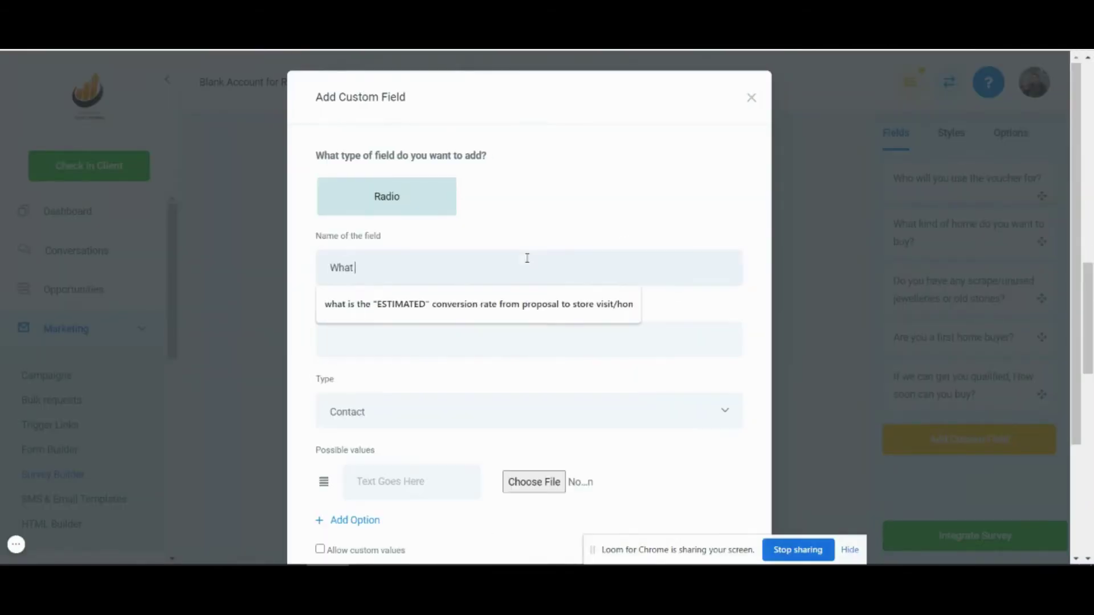
text( kinds o)
key(BackSpace)
key(BackSpace)
key(BackSpace)
text(of stones do you like on your rings?)
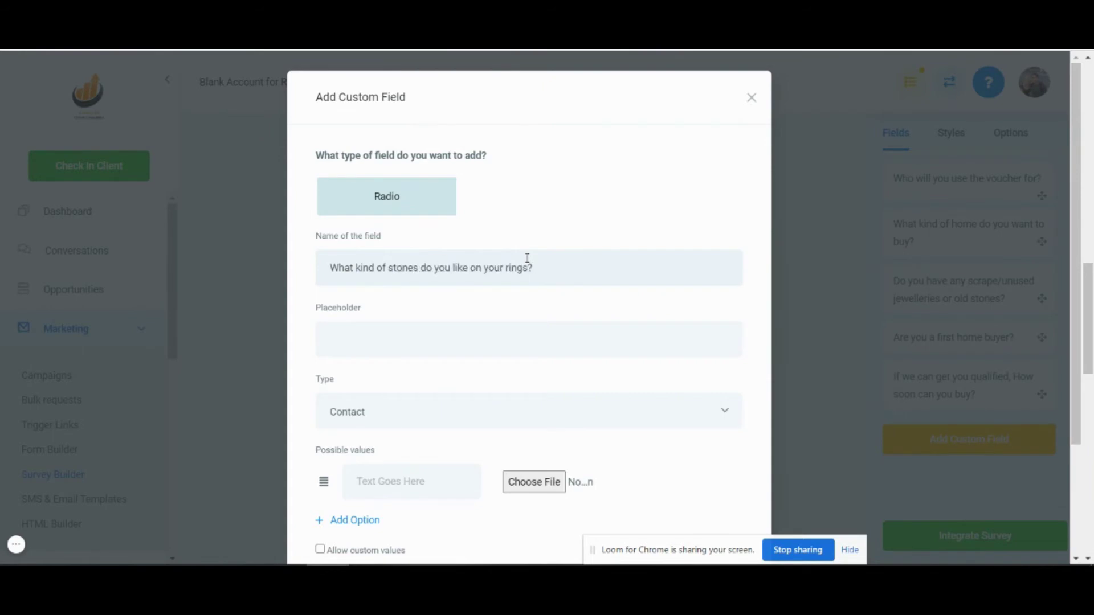
key(ctrl+a)
key(ctrl+c)
click(464, 339)
key(ctrl+v)
text(DiamondsColour Stones)
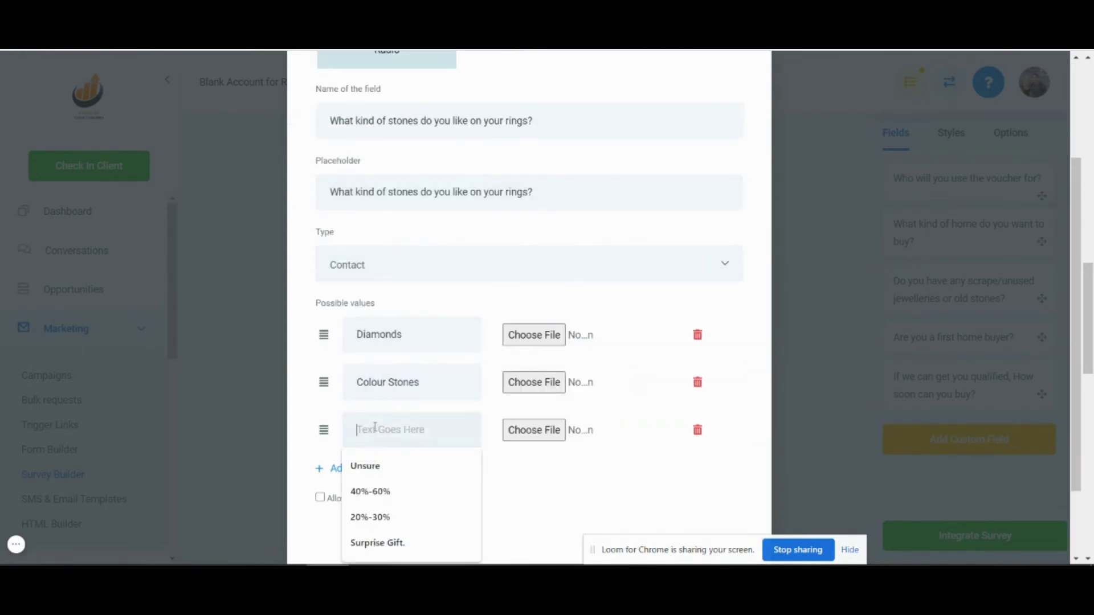
text(Diamonds & Colour Stones)
click(342, 467)
text(Unsure)
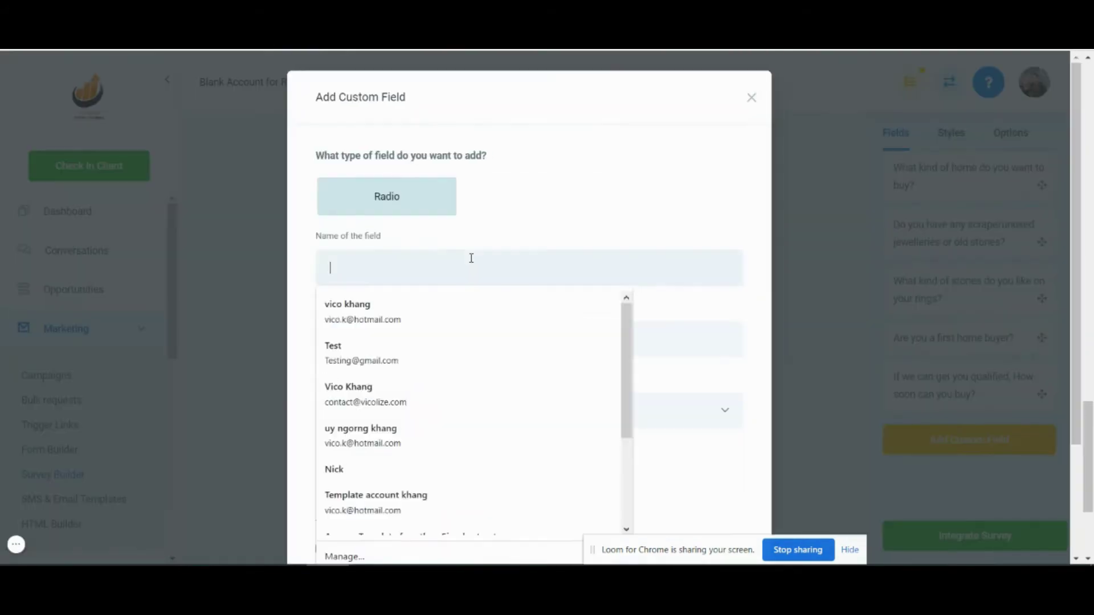
text(What is your estimated budget?)
Create the radio field 'What is your estimated budget?' with five price ranges and save it.
click(471, 342)
key(ctrl+v)
scroll(446, 343, down, 2)
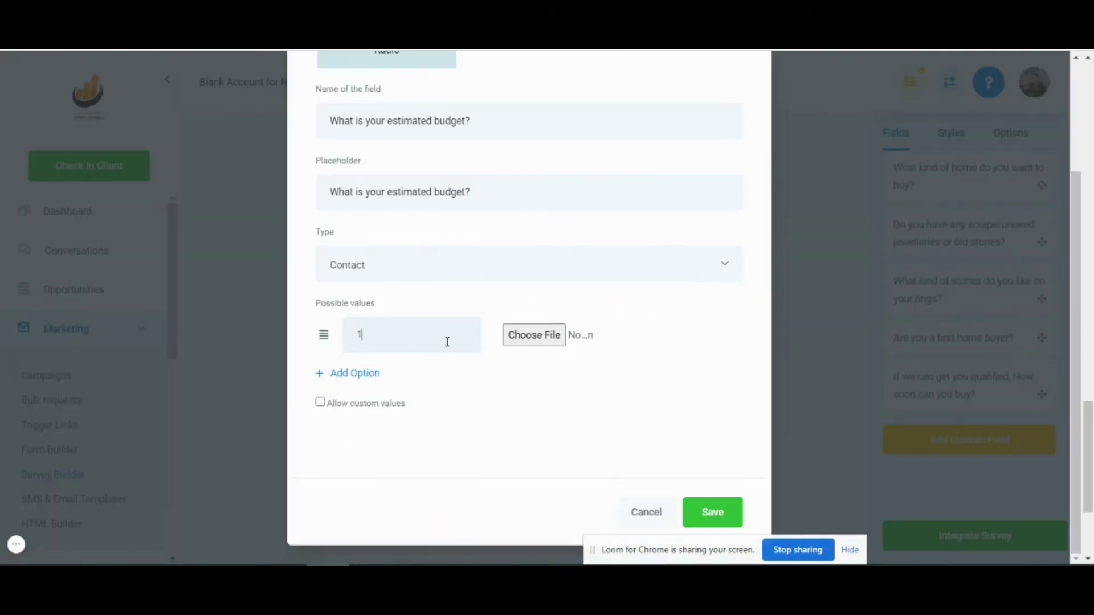
text($100-$999)
click(374, 377)
text($1000-$)
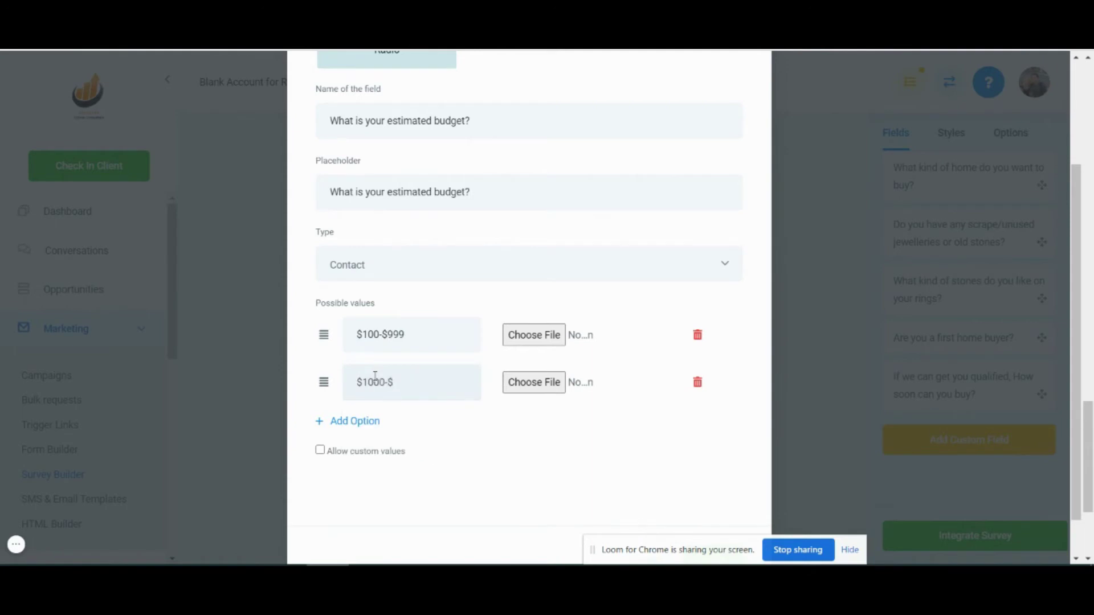
text(2999)
click(369, 421)
text($3000-$6999)
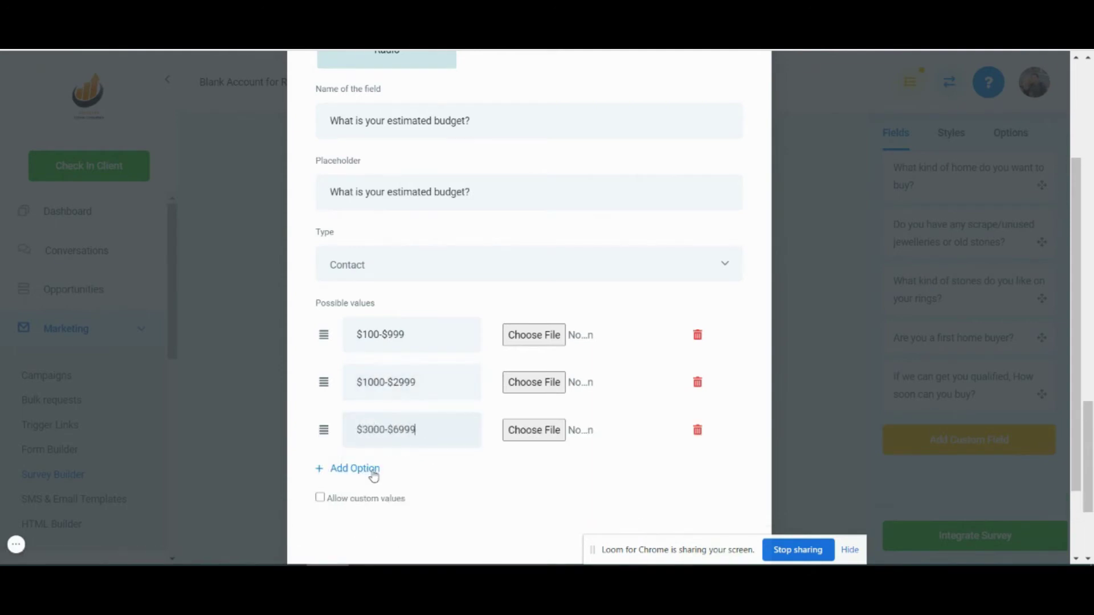
click(368, 469)
text($7000-$9999)
click(376, 516)
text($10,000 +)
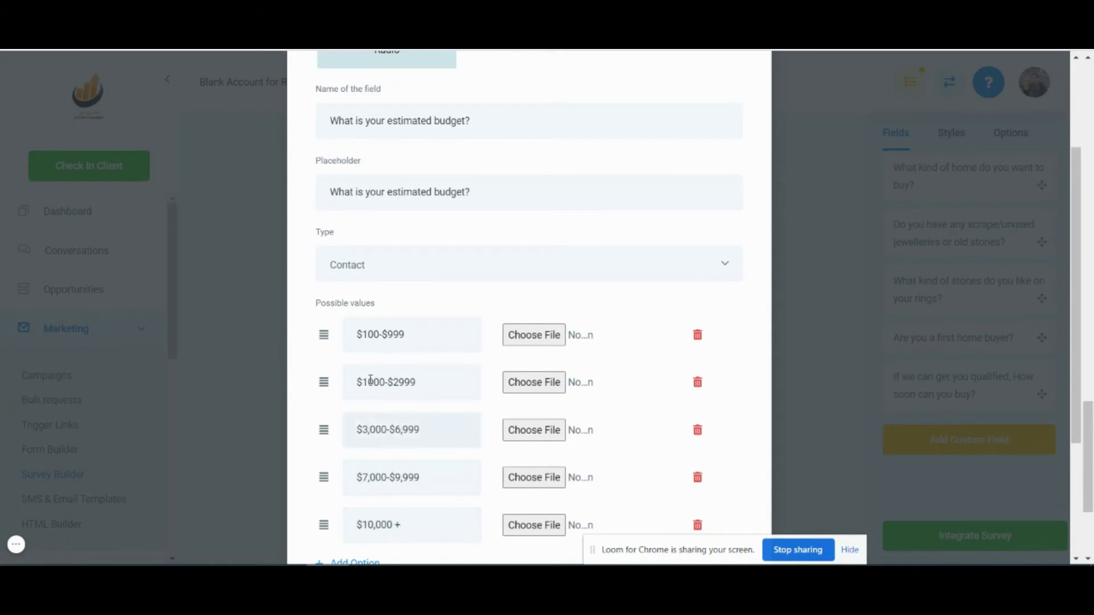
scroll(513, 428, down, 3)
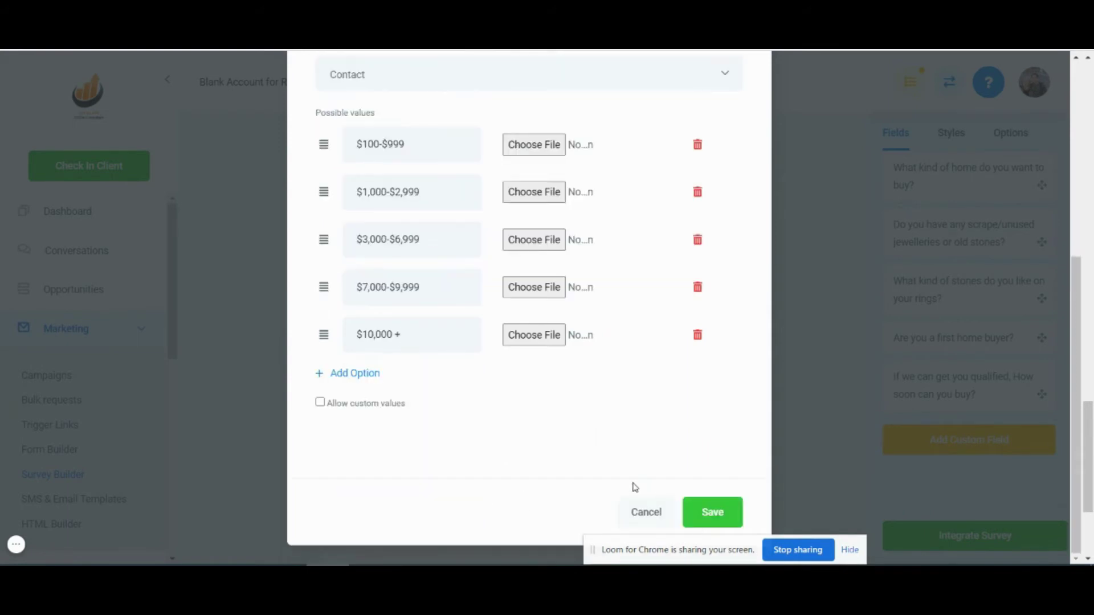
click(710, 510)
Start a radio custom field named 'Have you had a quote with other jewellers?' with matching placeholder.
click(516, 504)
click(968, 439)
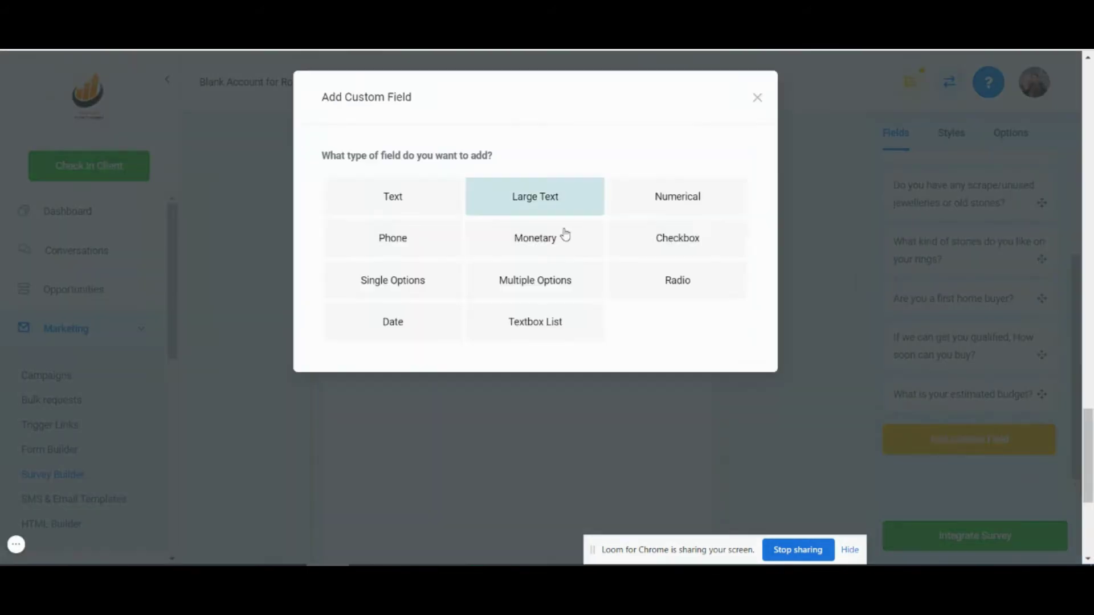
click(675, 237)
text(Have you quote with other jewellers J)
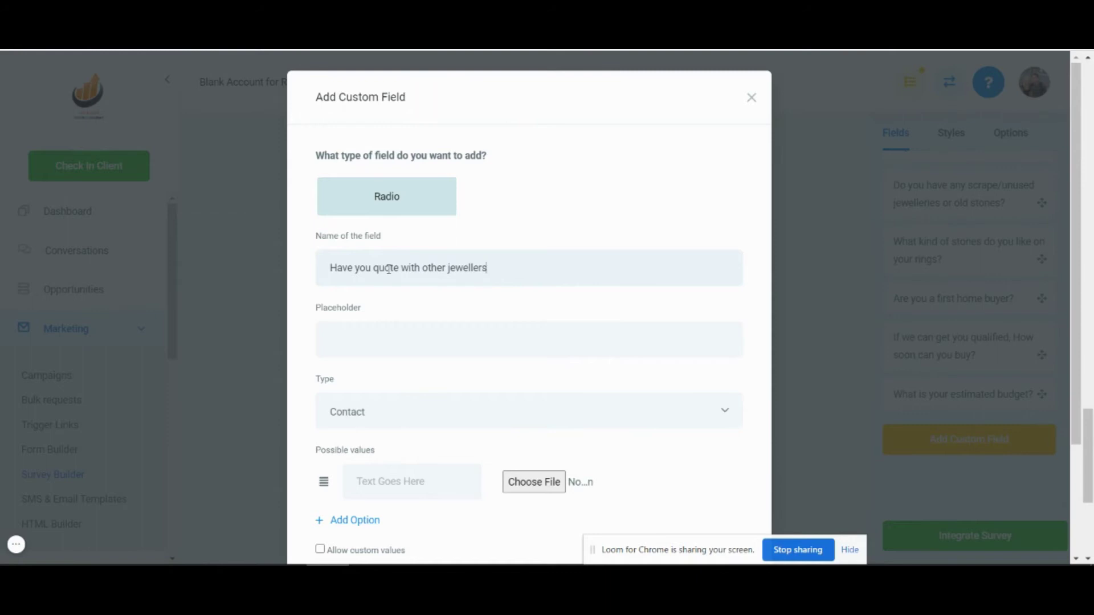
click(374, 267)
text(had a)
click(552, 267)
text(?)
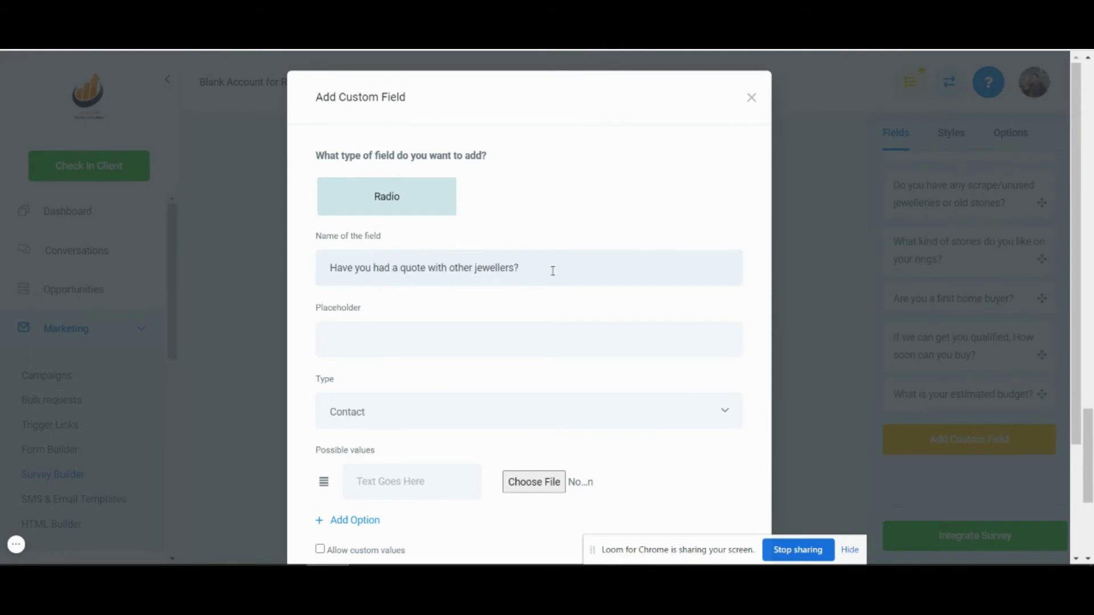
click(422, 343)
Add three answer options to the jewellers quote field.
key(ctrl+v)
click(421, 401)
text(I'm still shopping)
key(Return)
click(422, 462)
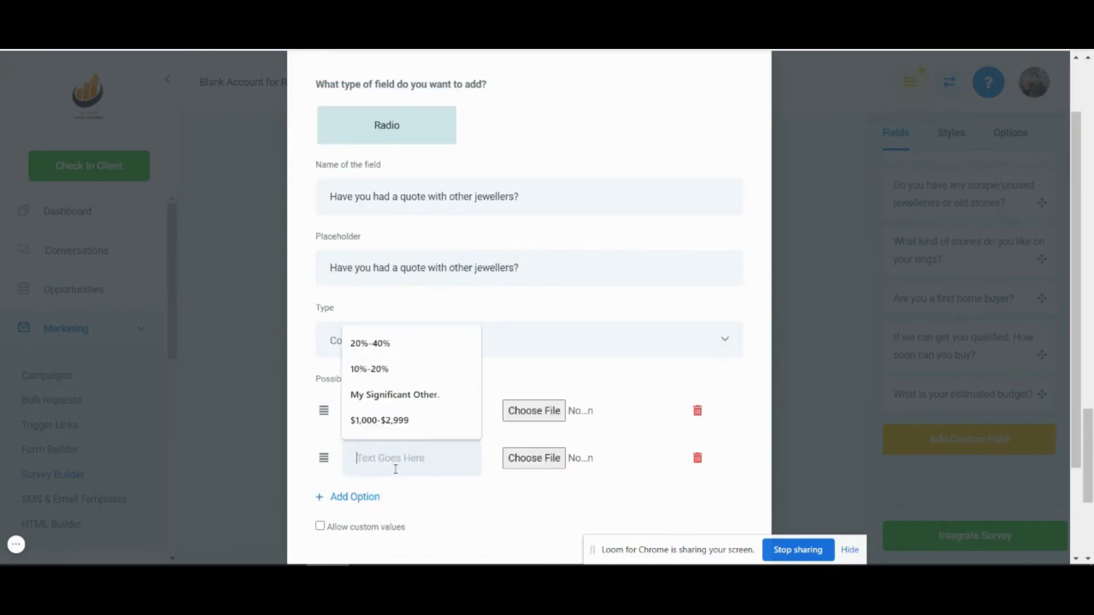
text(I'm eager to buy)
text( just need the)
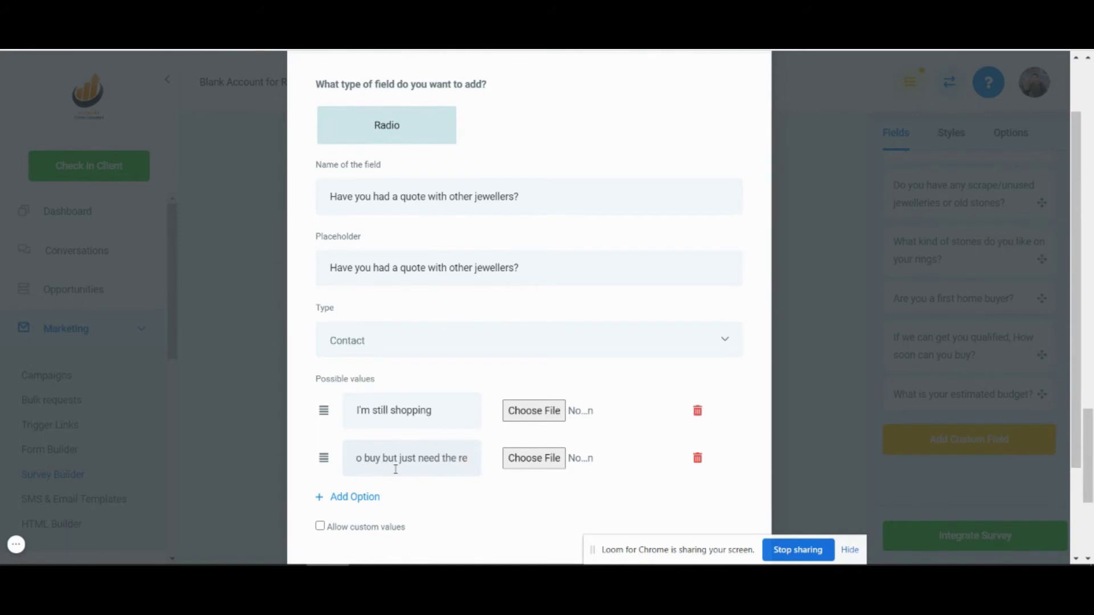
text( right guidance.)
key(ctrl+a)
key(ctrl+c)
key(Return)
key(ctrl+v)
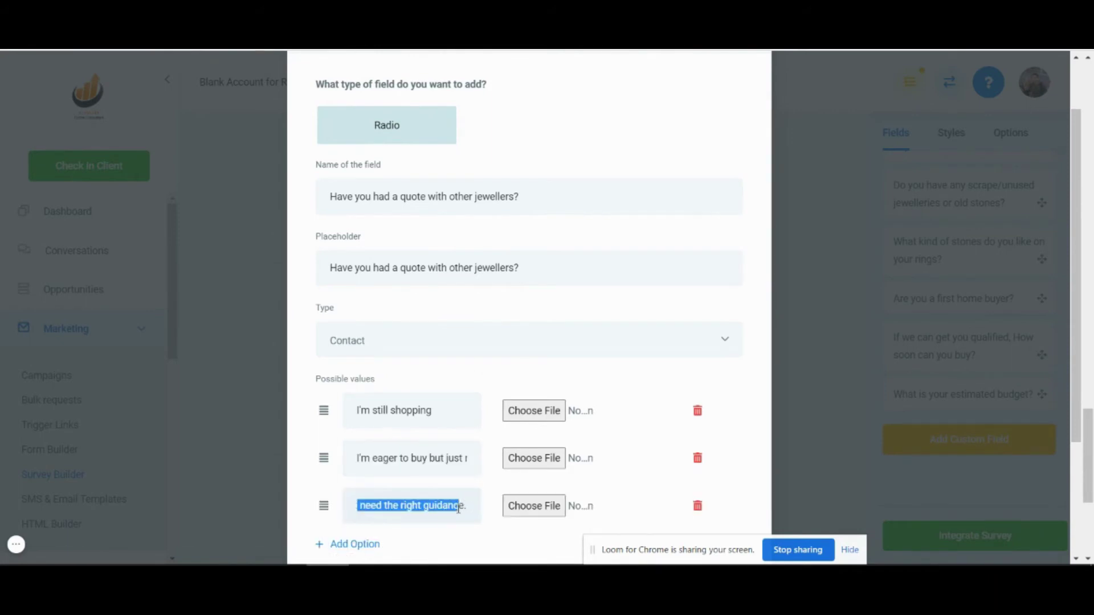
Rewrite the three answers as Yes, No and Unsure.
click(417, 413)
key(ctrl+a)
text(Yes)
triple_click(405, 458)
text(No)
triple_click(410, 504)
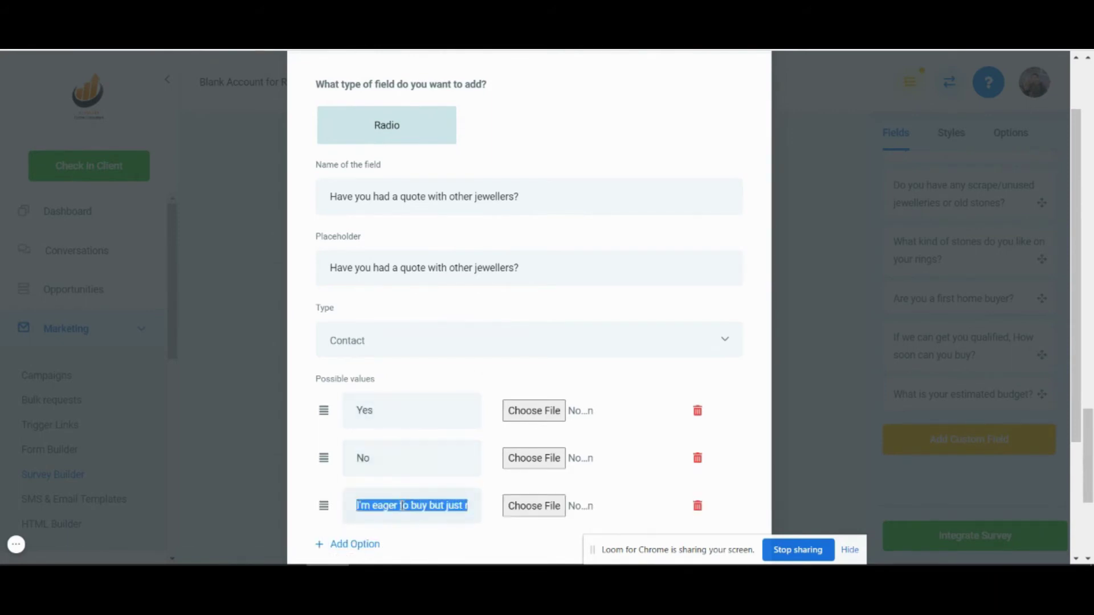
text(Unsure)
click(713, 510)
Place the jewellers quote question on Slide 6 and add an empty Slide 7.
drag(955, 308, 505, 464)
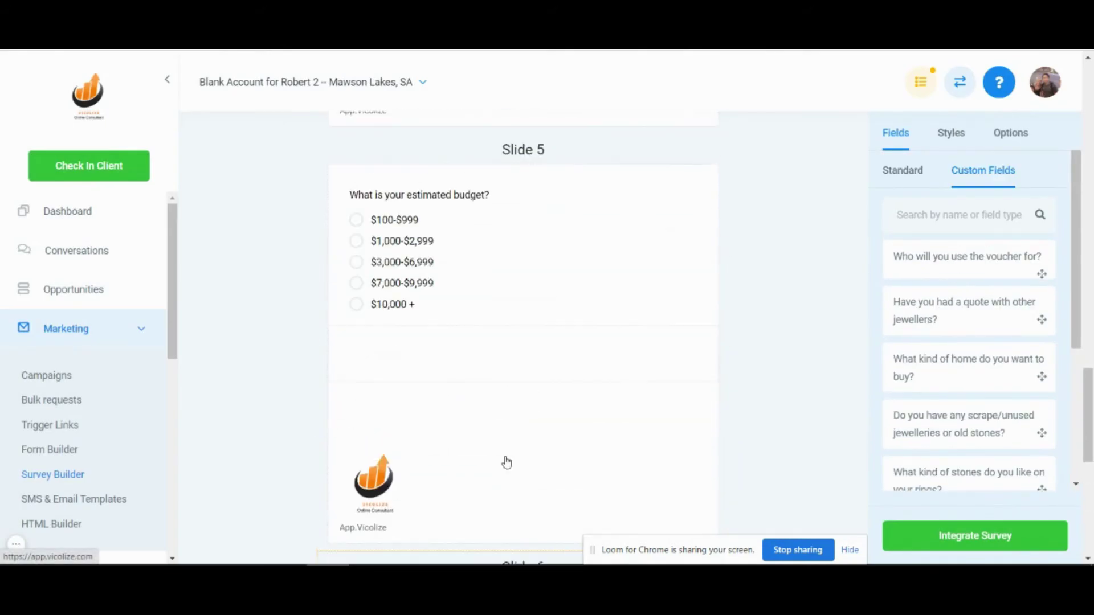
scroll(507, 460, down, 2)
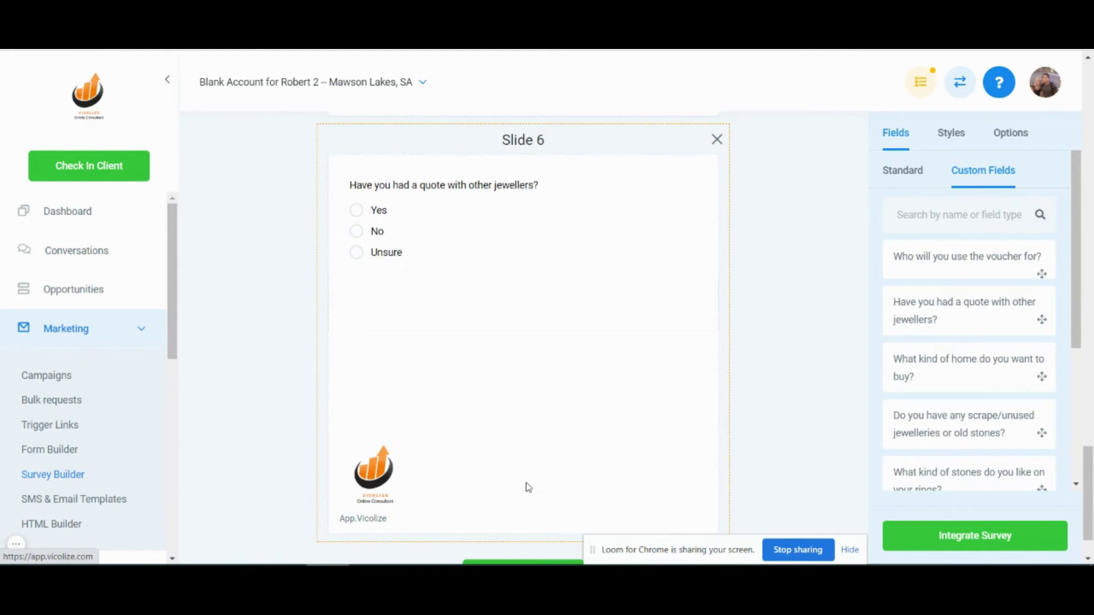
scroll(551, 533, down, 1)
scroll(545, 507, up, 3)
scroll(544, 509, down, 3)
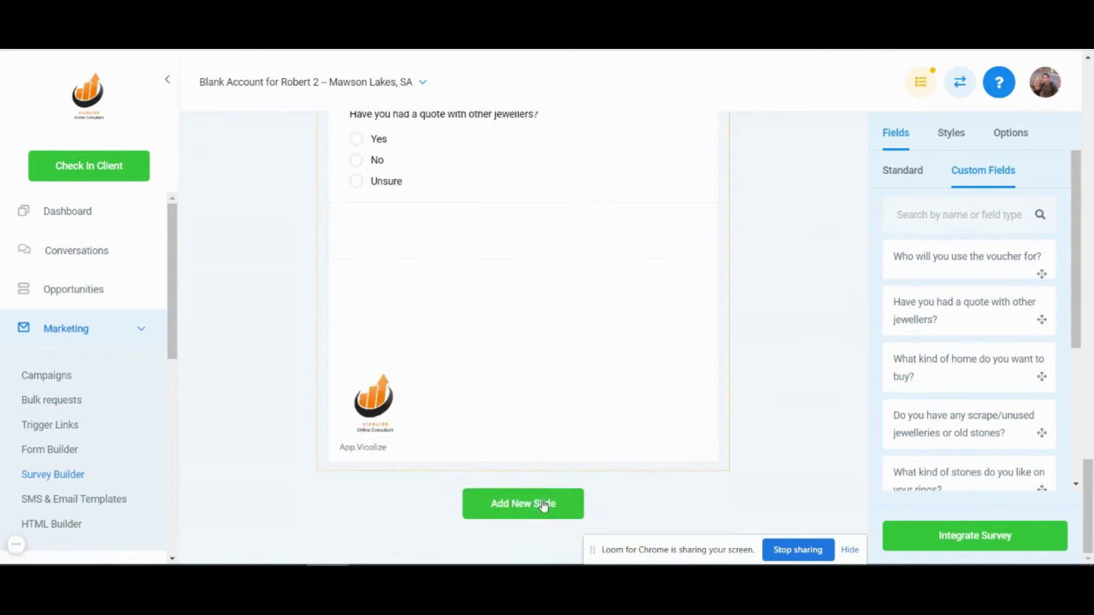
click(539, 505)
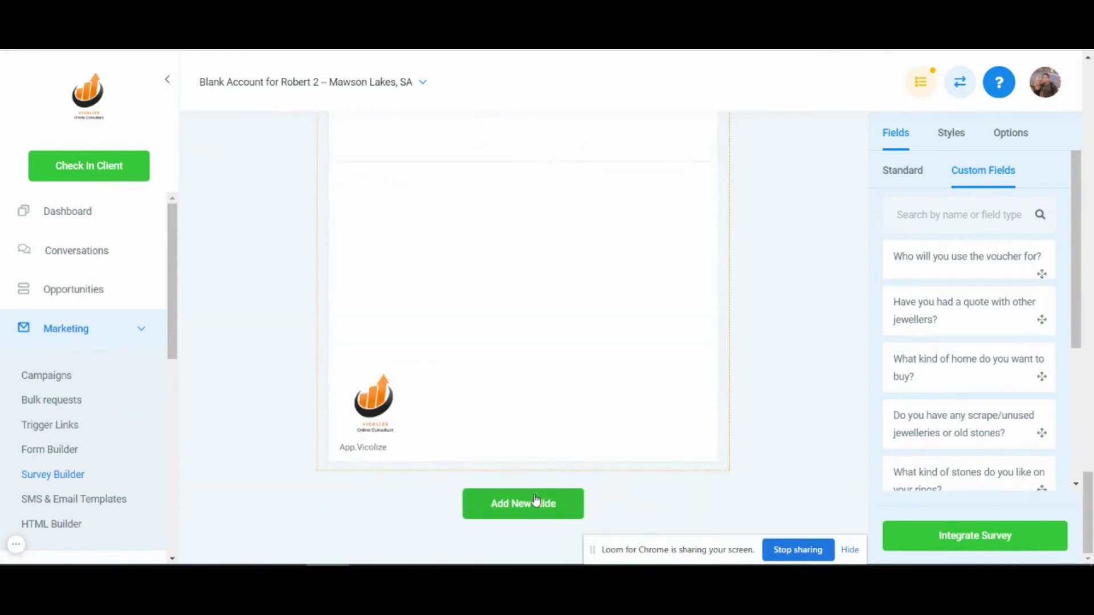
click(903, 173)
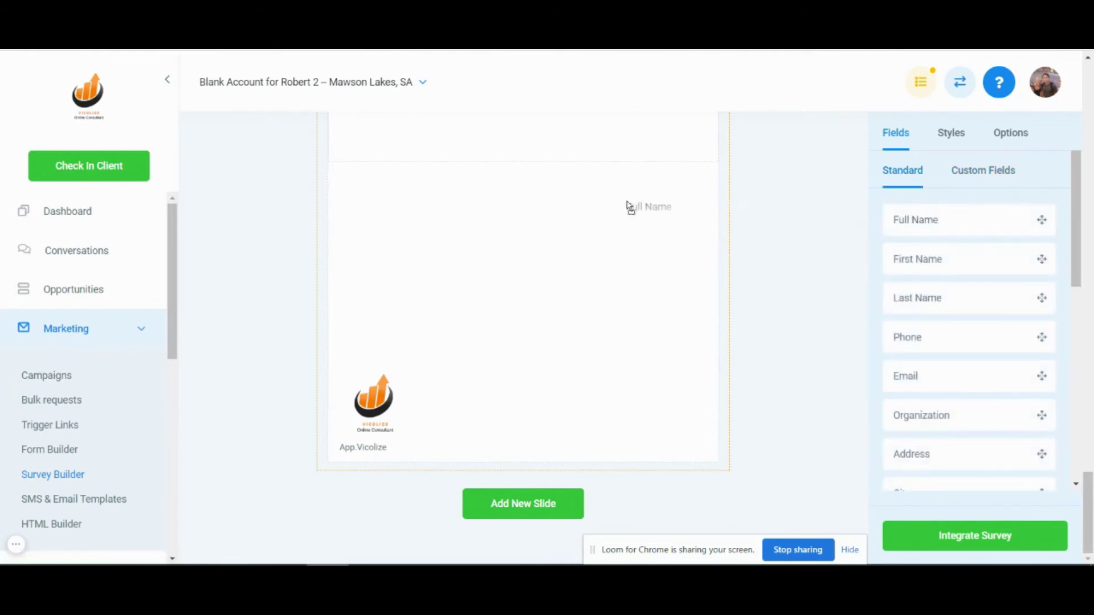
Put a Full Name field on Slide 7 and a Phone field on new Slide 8.
drag(918, 219, 440, 137)
scroll(564, 307, down, 3)
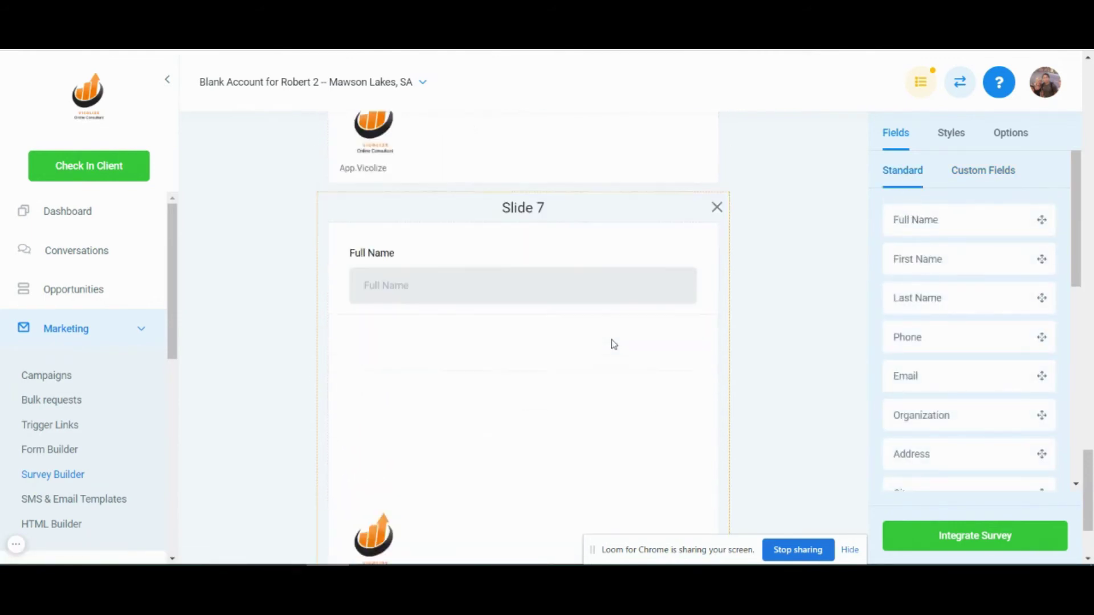
click(538, 505)
scroll(756, 369, down, 3)
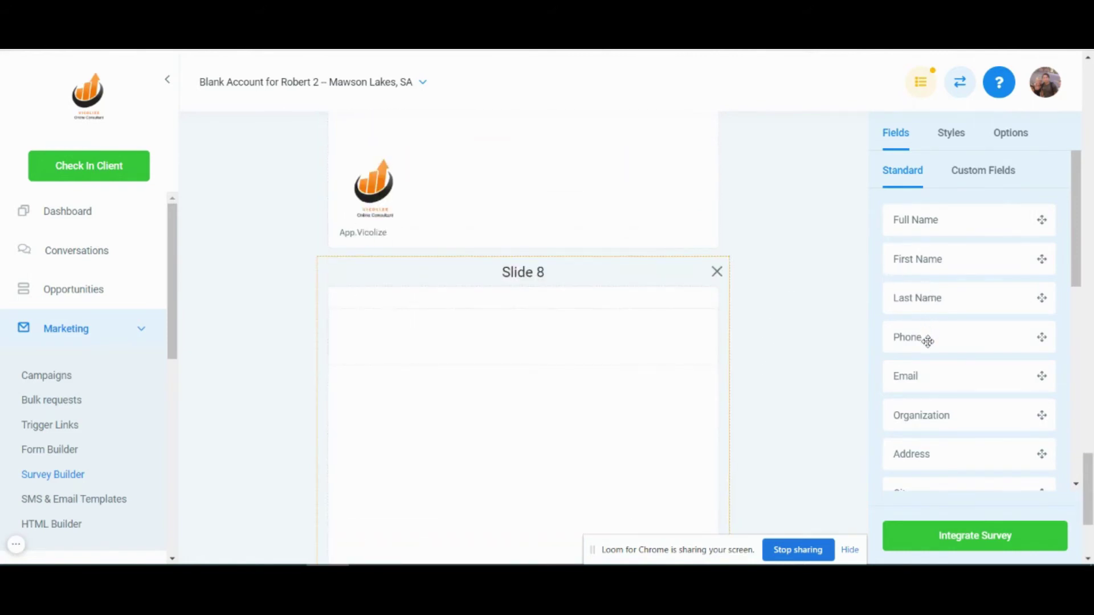
drag(926, 339, 481, 349)
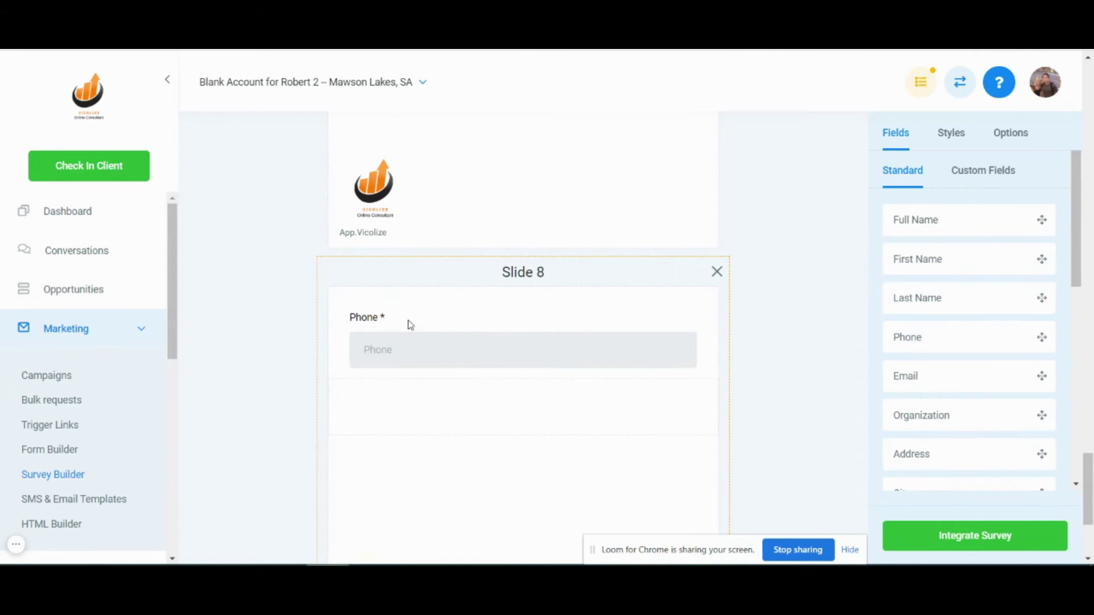
click(842, 259)
Retitle the Phone field 'Where should we send the voucher to?' and update its placeholder.
click(505, 340)
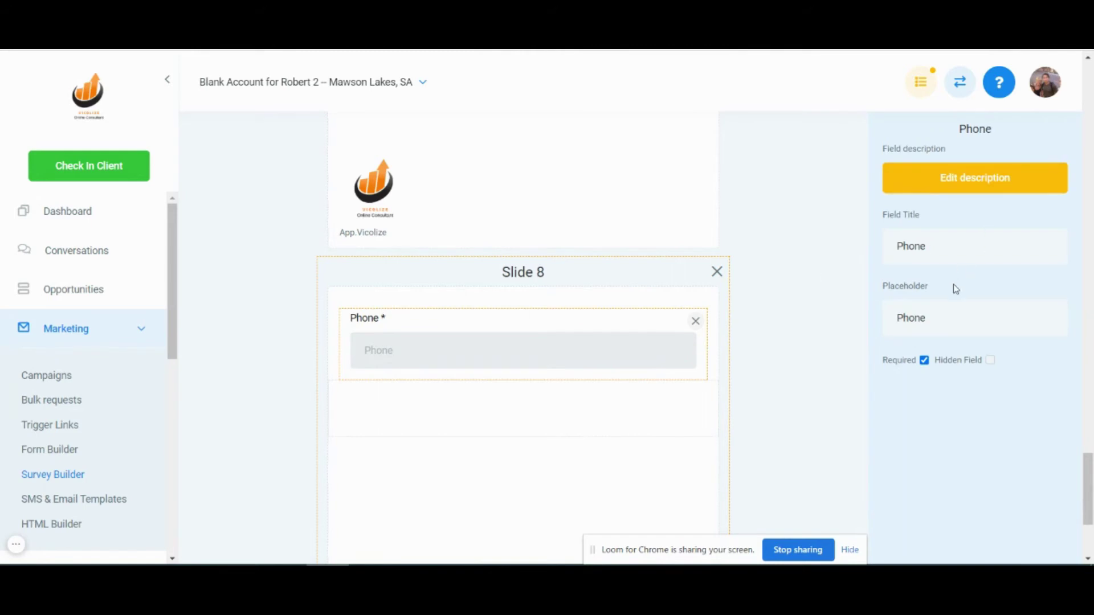
drag(918, 245, 897, 247)
text(V)
text(Where should we s)
text(end t)
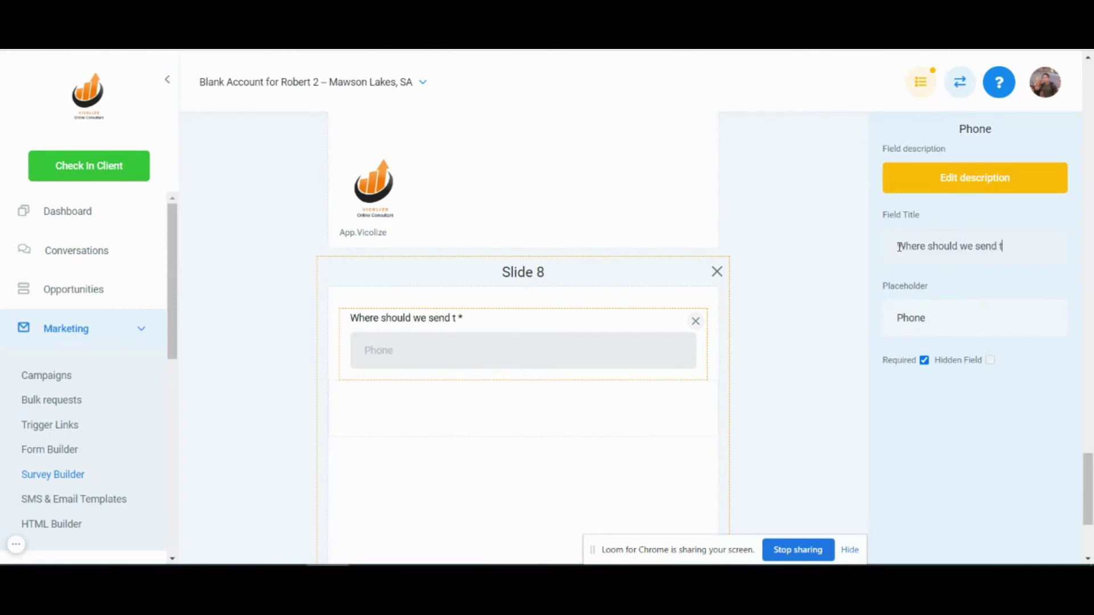
text(he voucher )
text(to?)
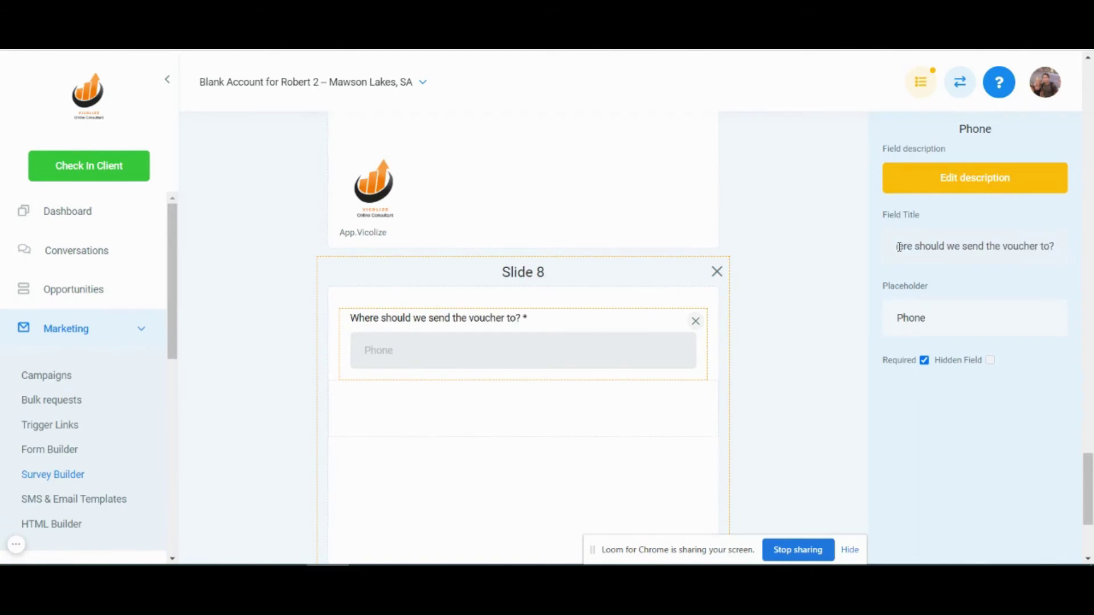
double_click(907, 315)
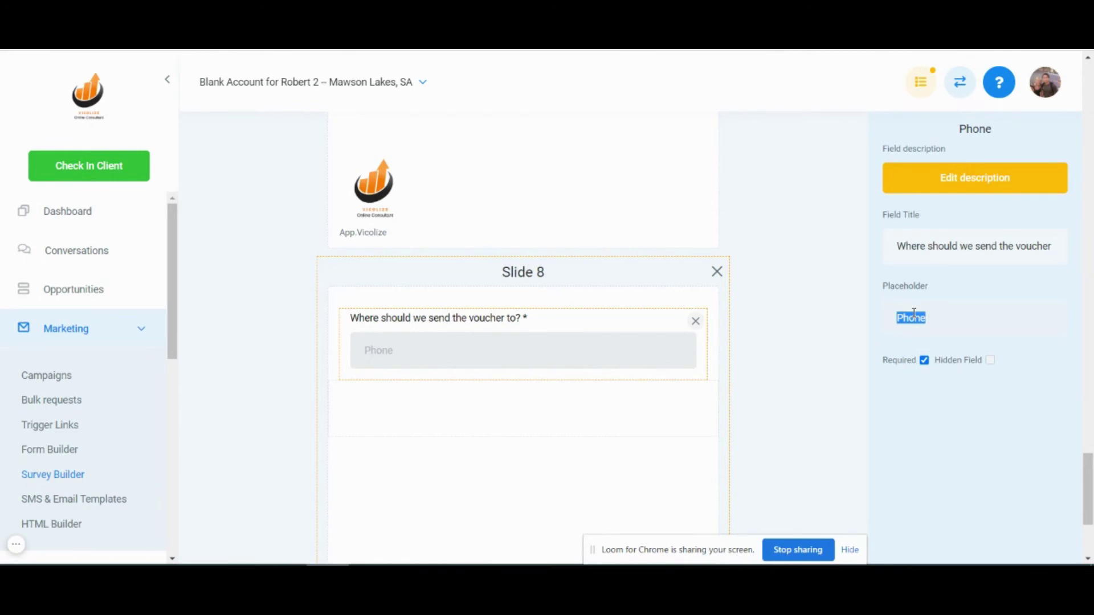
text(Vouch)
text(er will be send vai SMS)
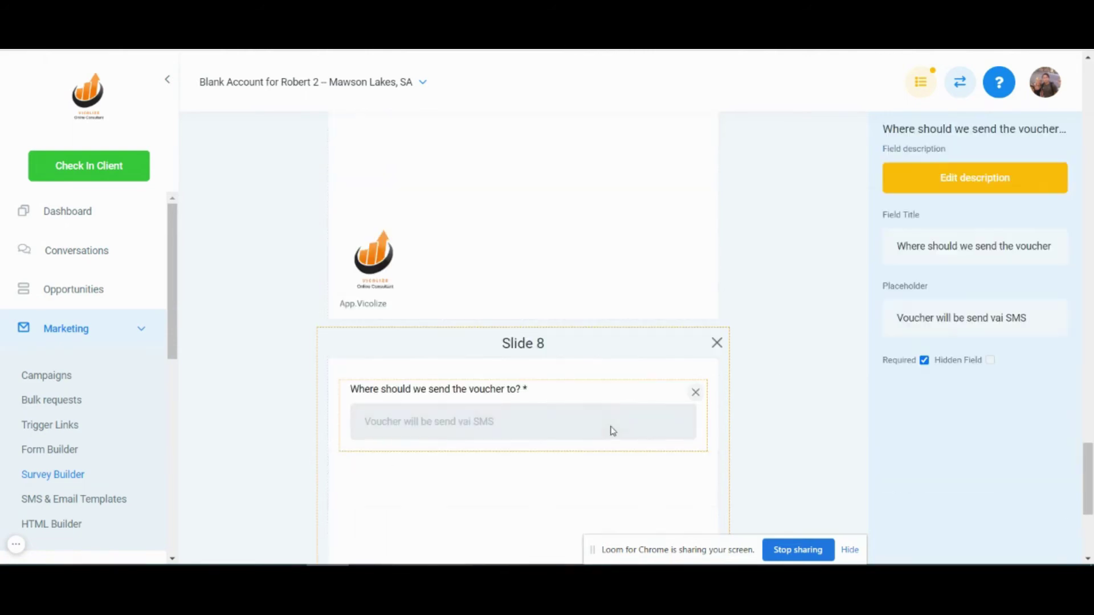
click(898, 318)
text((Ent)
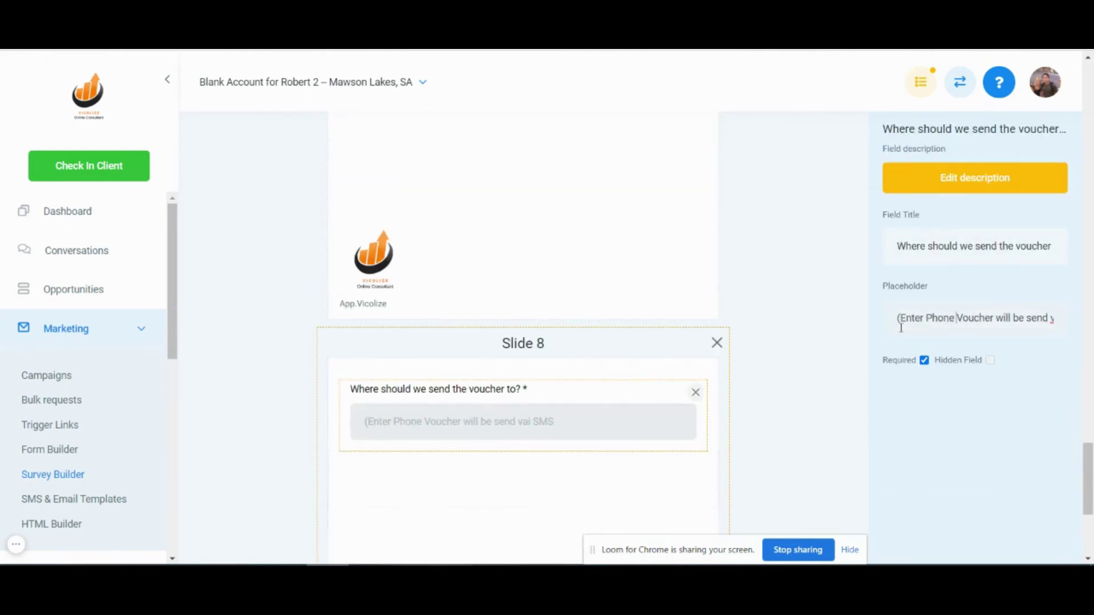
text(er Mobile Number))
scroll(550, 485, down, 3)
Add Slide 9 with Email and move Postal code under the voucher question on Slide 8.
click(550, 500)
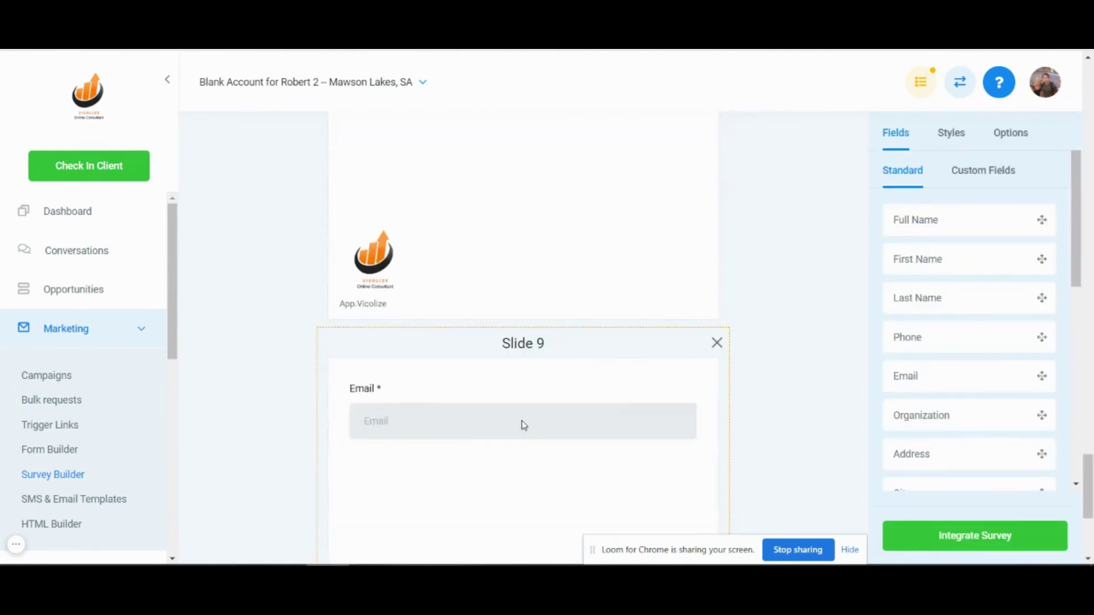
scroll(930, 410, down, 1)
scroll(929, 409, down, 2)
drag(929, 409, 525, 386)
scroll(784, 379, up, 2)
click(537, 489)
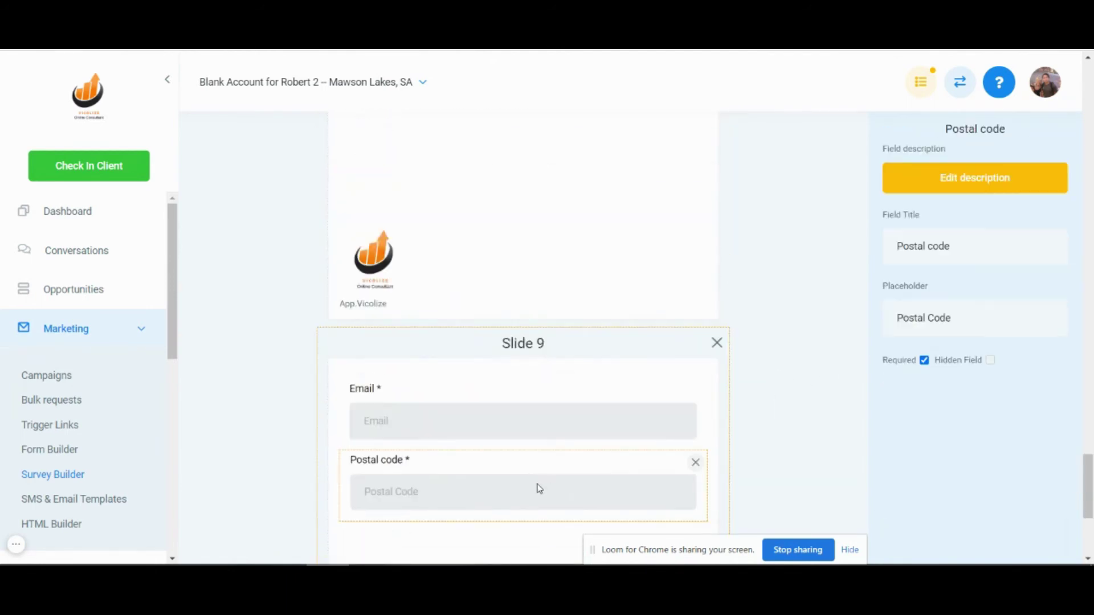
scroll(548, 217, up, 2)
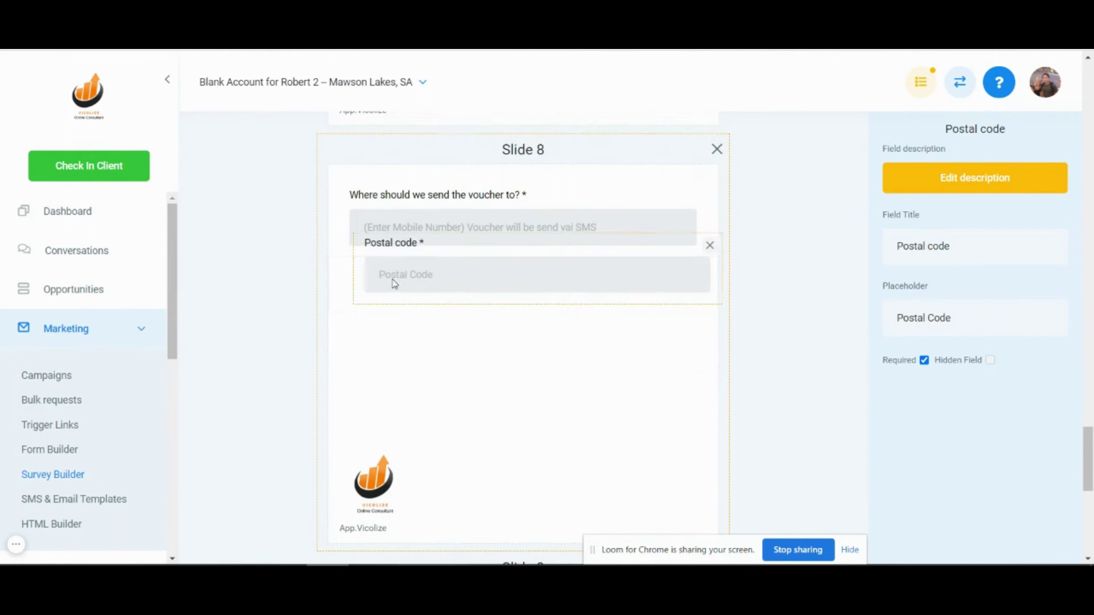
scroll(714, 407, down, 3)
click(694, 402)
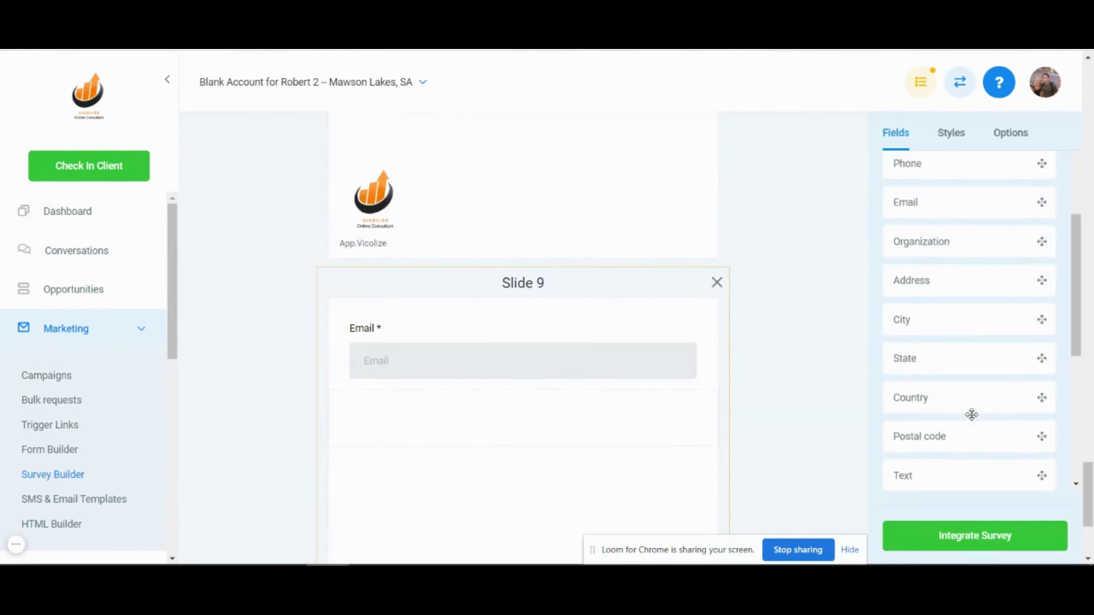
scroll(970, 416, up, 2)
scroll(645, 267, down, 1)
scroll(757, 271, up, 3)
scroll(664, 268, up, 1)
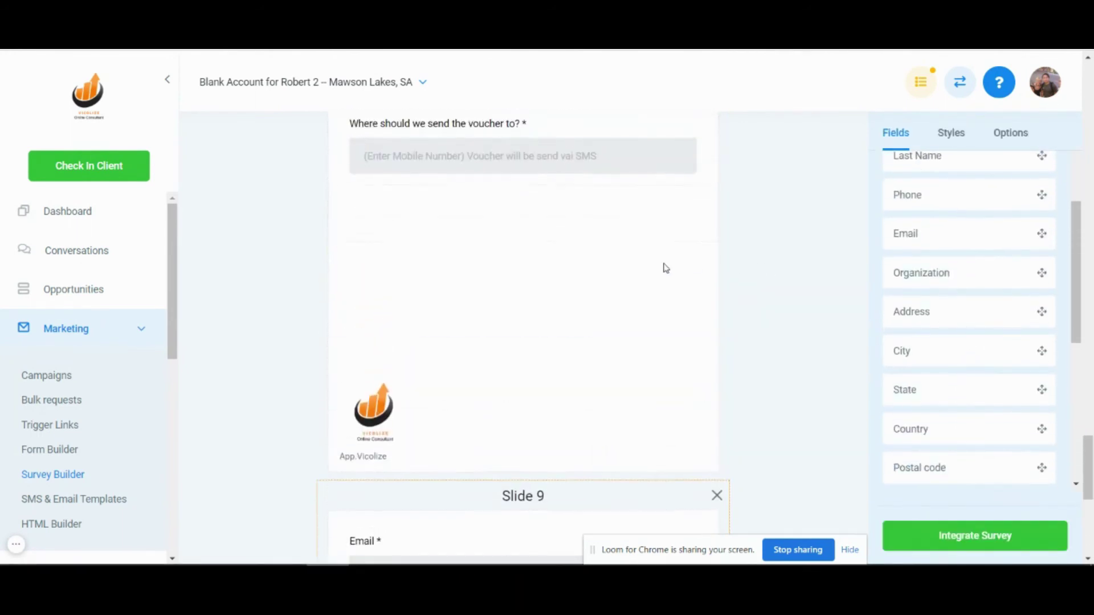
drag(903, 471, 400, 218)
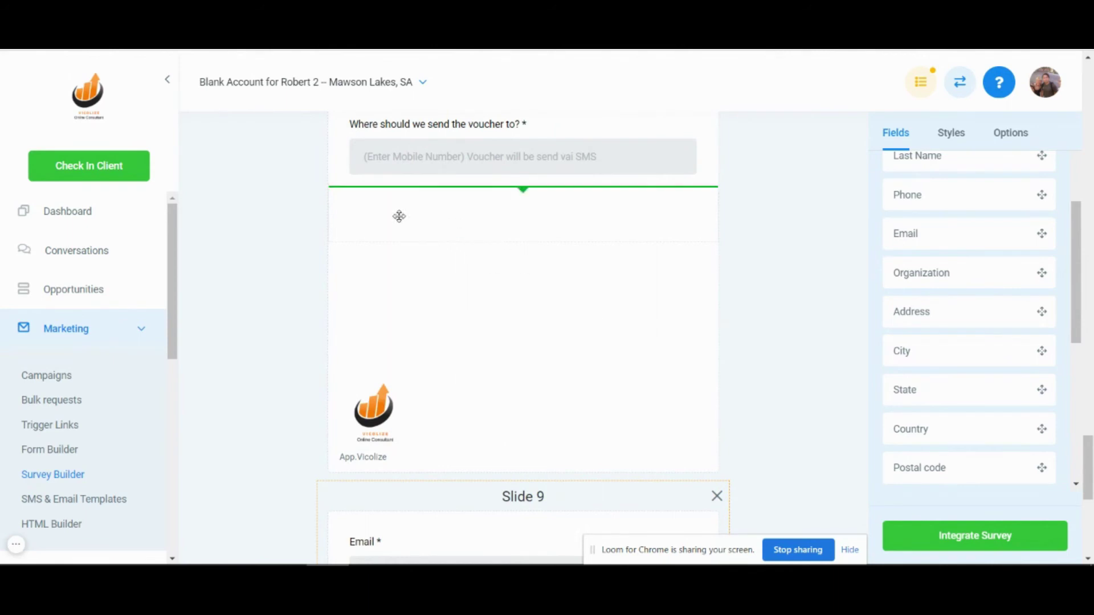
scroll(683, 385, down, 2)
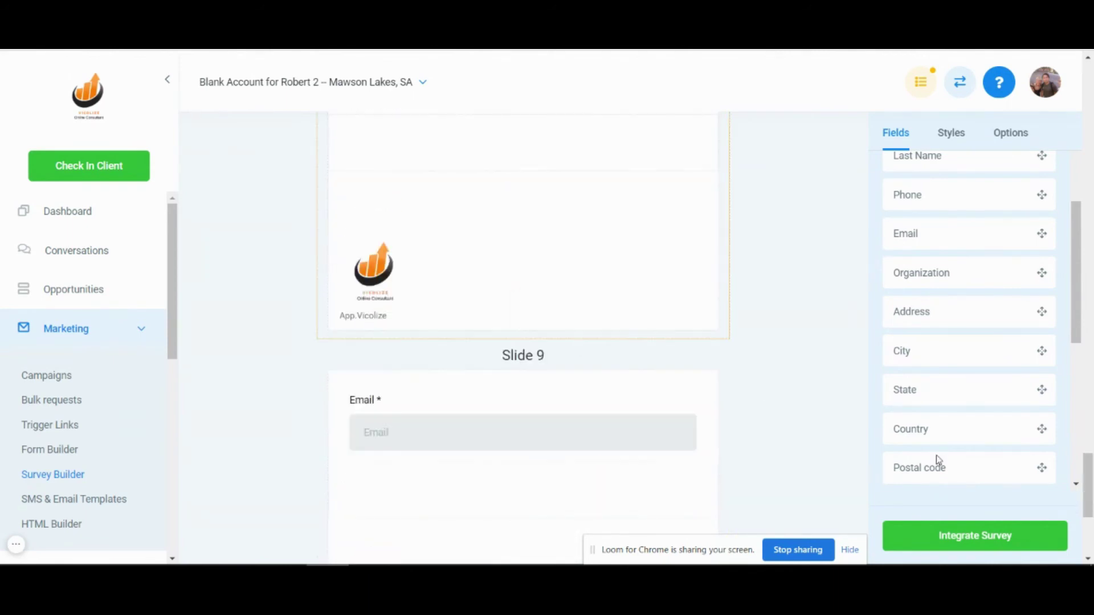
Save and exit the Jeweller Survey, then reopen it from the survey list.
click(1026, 546)
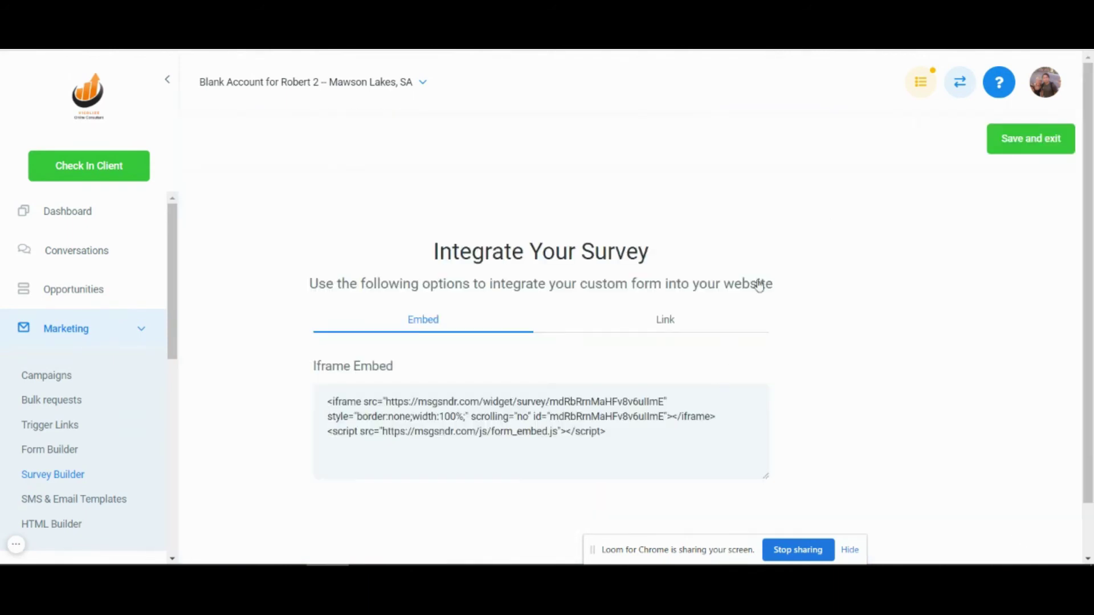
click(1031, 140)
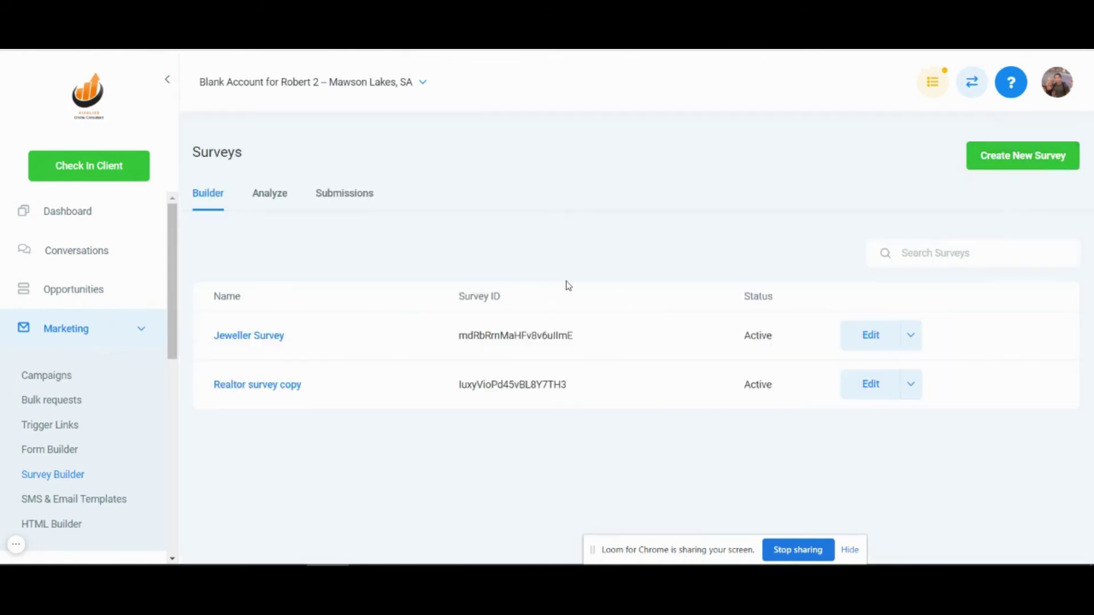
click(256, 336)
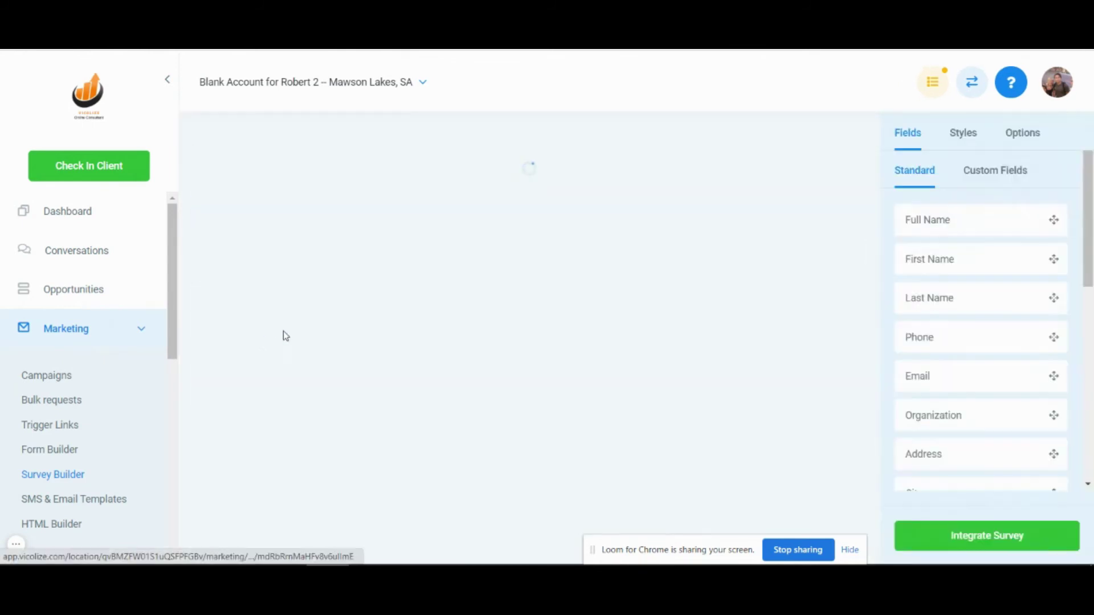
Copy the Jeweller Survey's share URL from its integration Link tab.
click(982, 536)
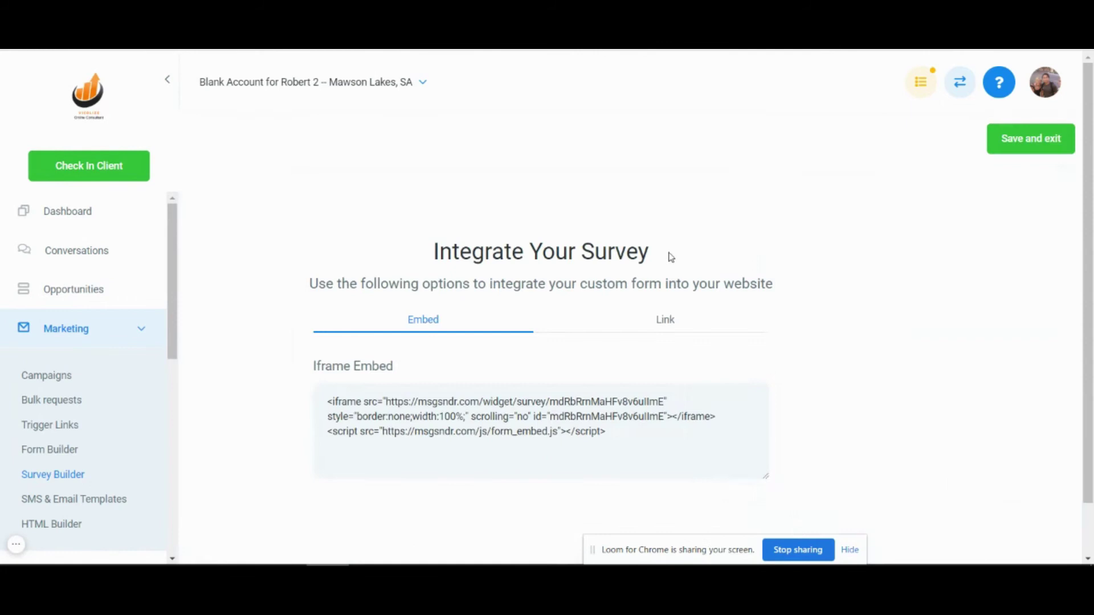
click(653, 325)
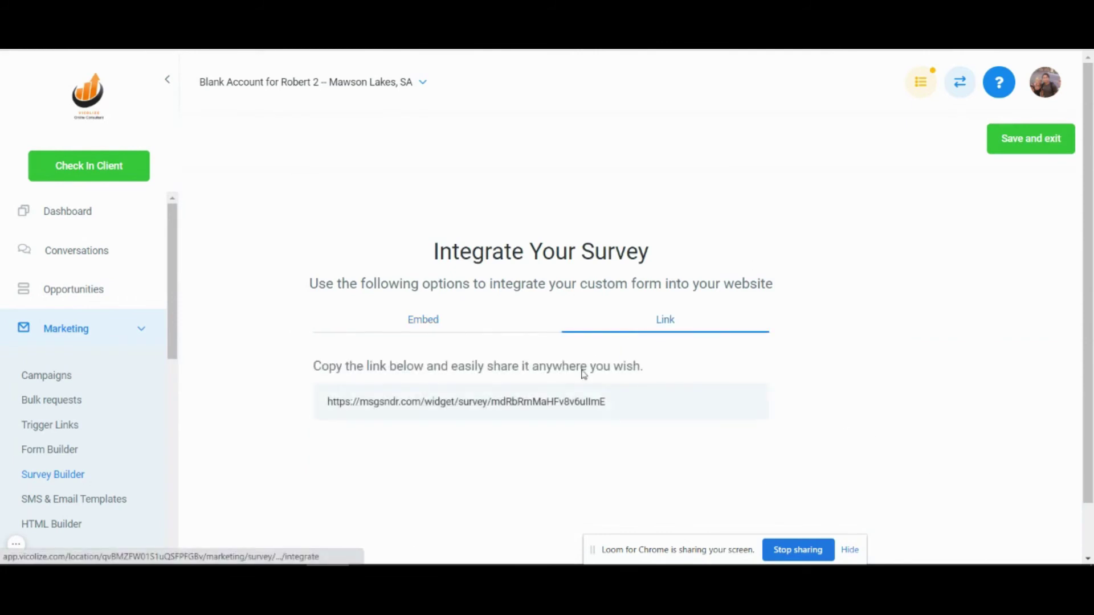
triple_click(505, 401)
right_click(505, 404)
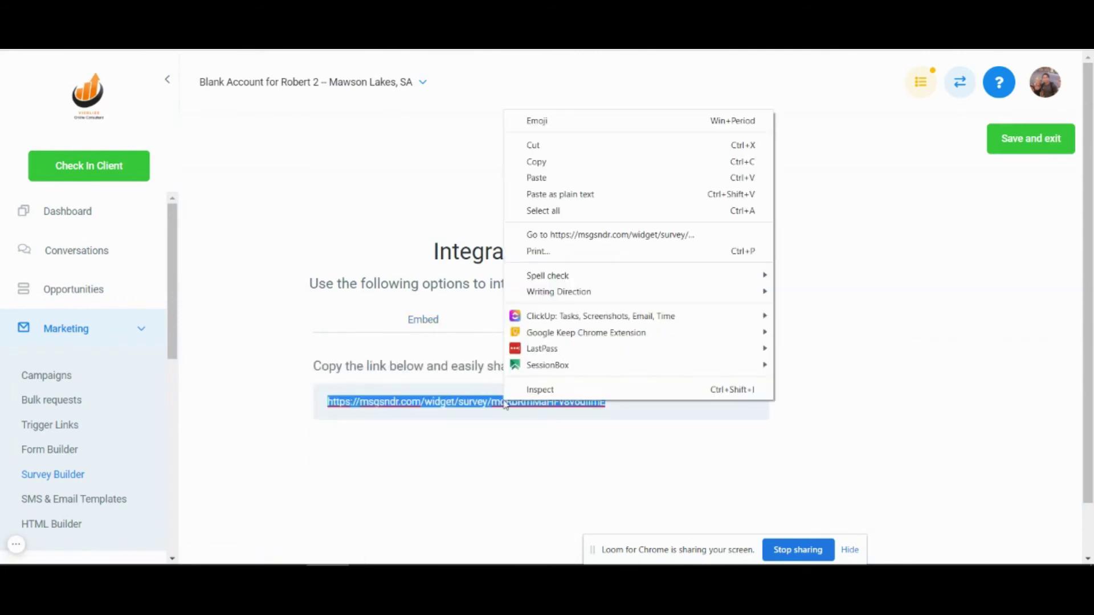
click(537, 161)
Load the copied Jeweller Survey link in a new Chrome tab.
key(ctrl+t)
right_click(268, 79)
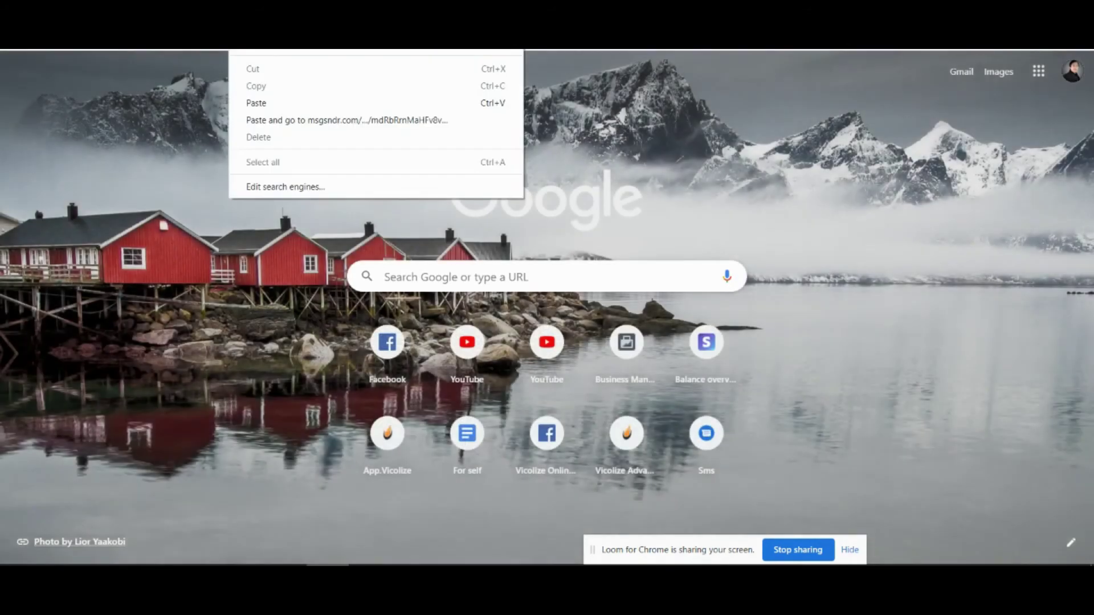
click(269, 98)
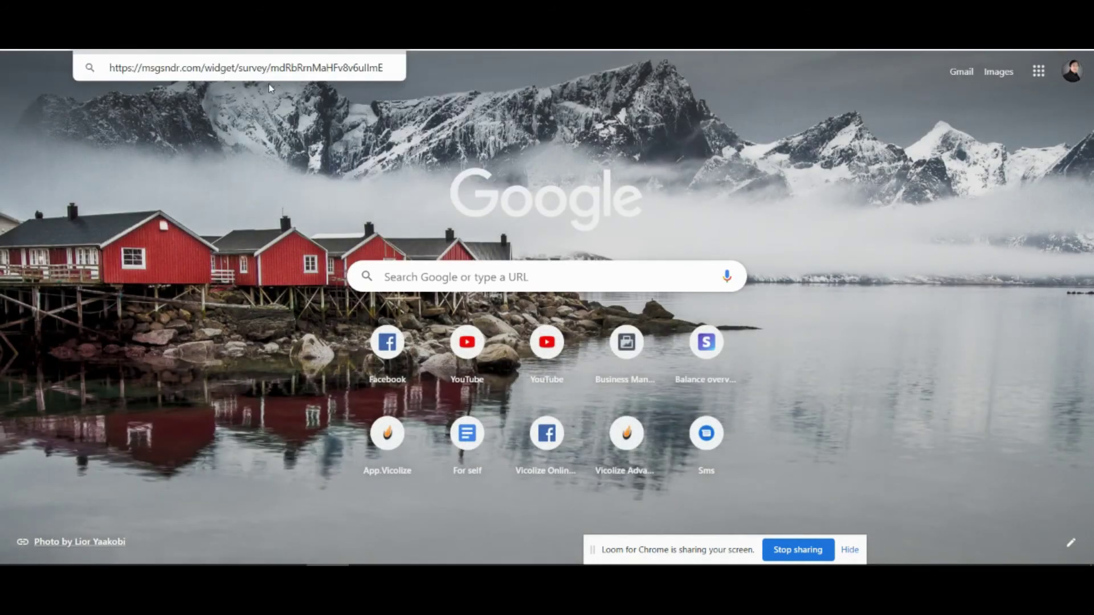
key(Return)
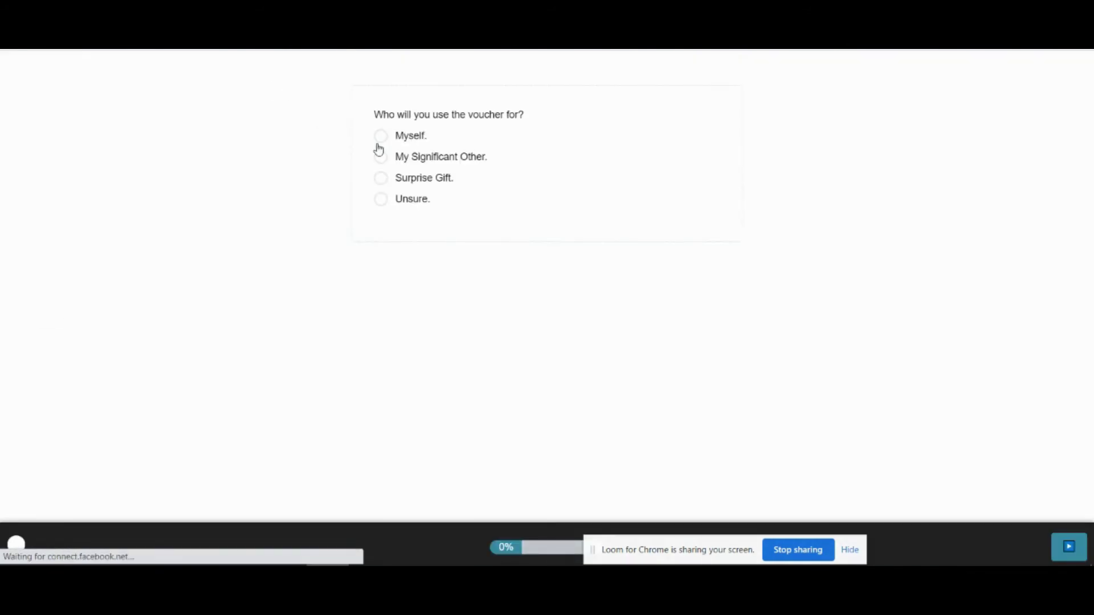
Answer Myself., No, the stones question, and the $7,000-$9,999 budget range.
click(380, 142)
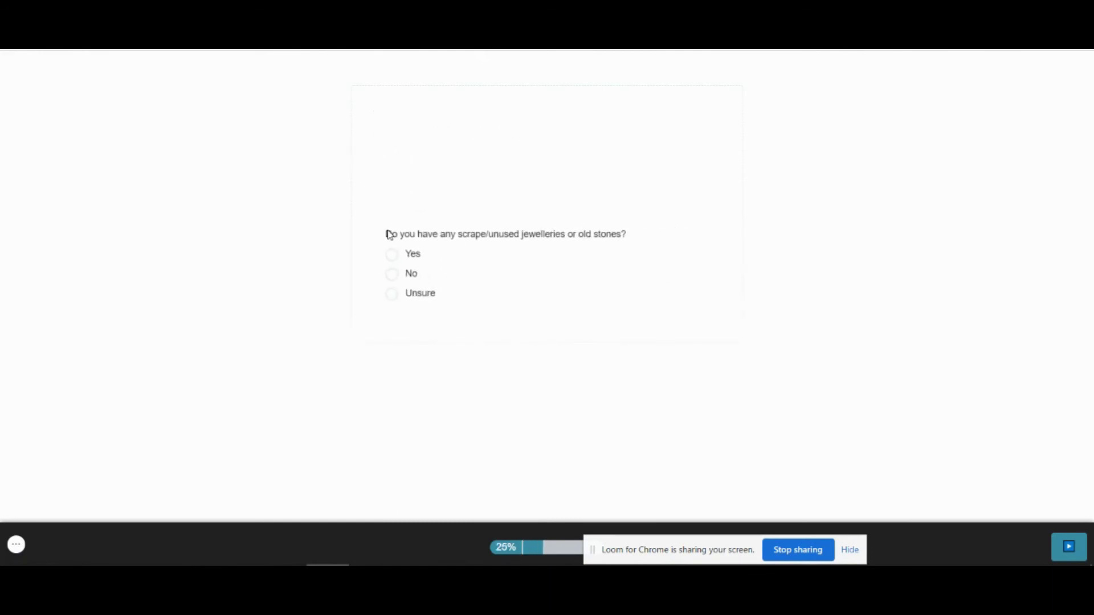
click(385, 160)
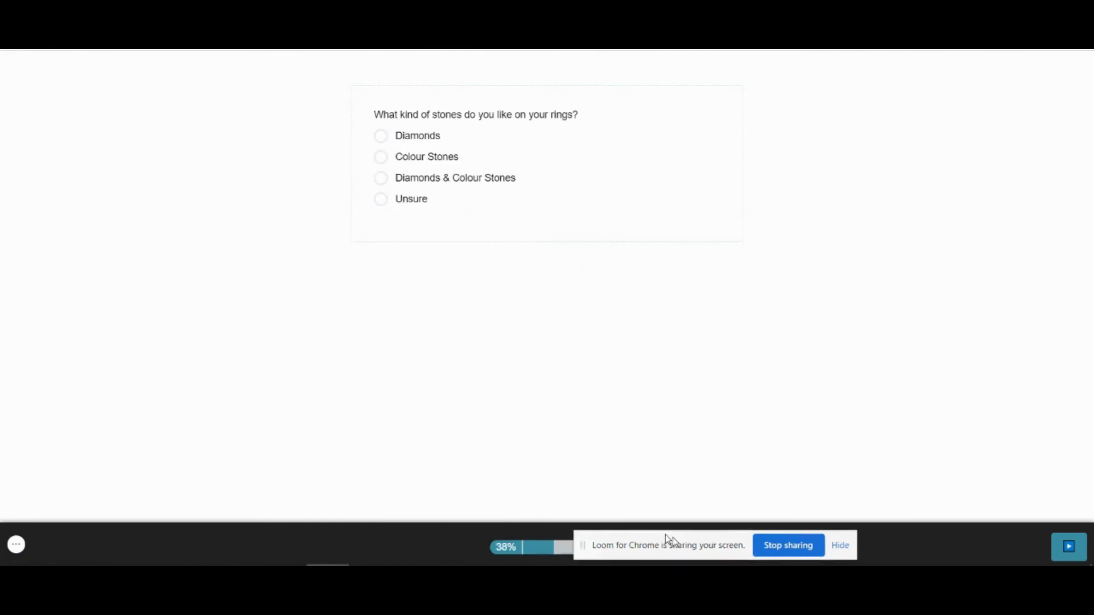
drag(666, 540, 274, 417)
click(435, 417)
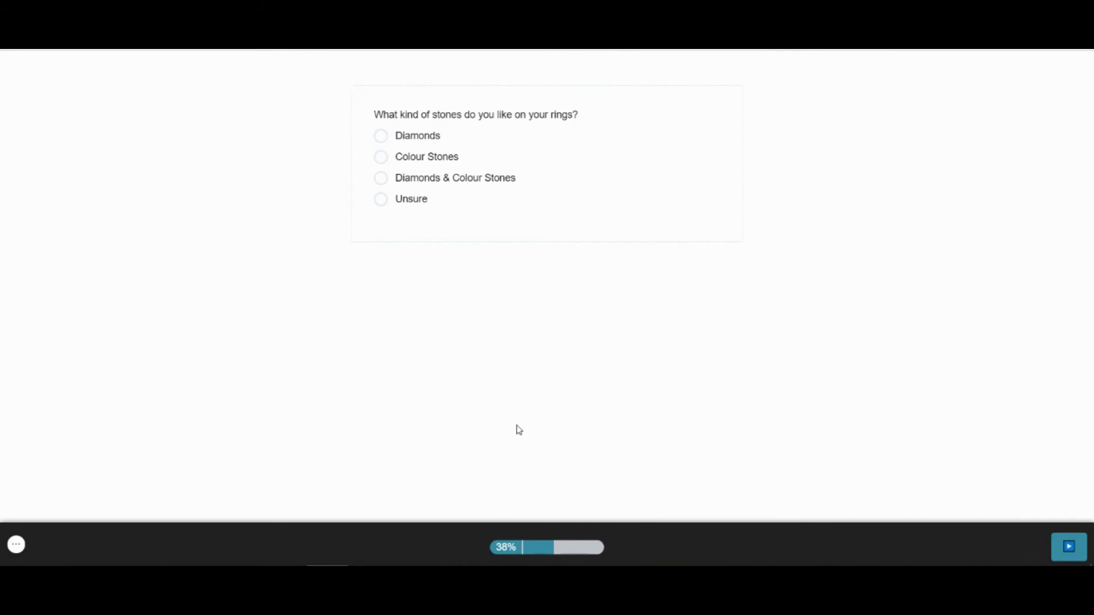
click(1084, 549)
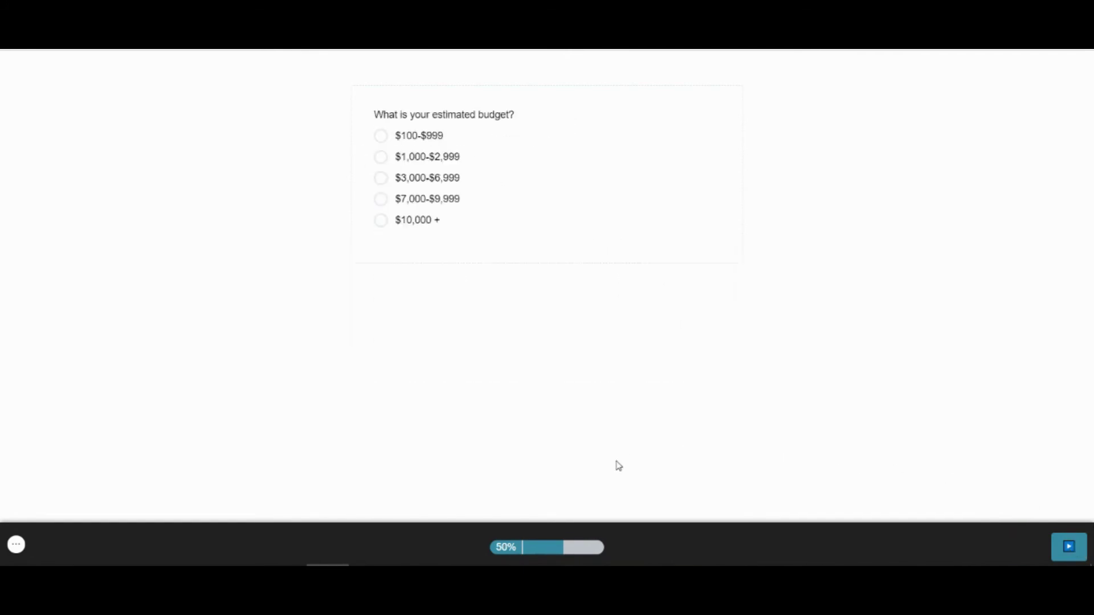
click(381, 200)
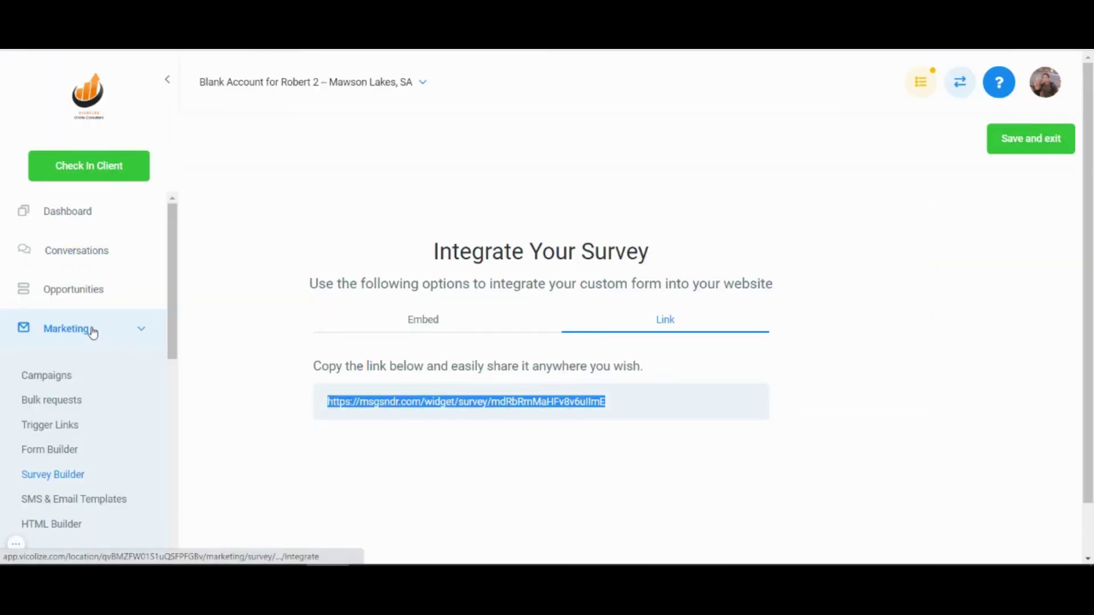
scroll(86, 412, down, 3)
scroll(75, 411, down, 2)
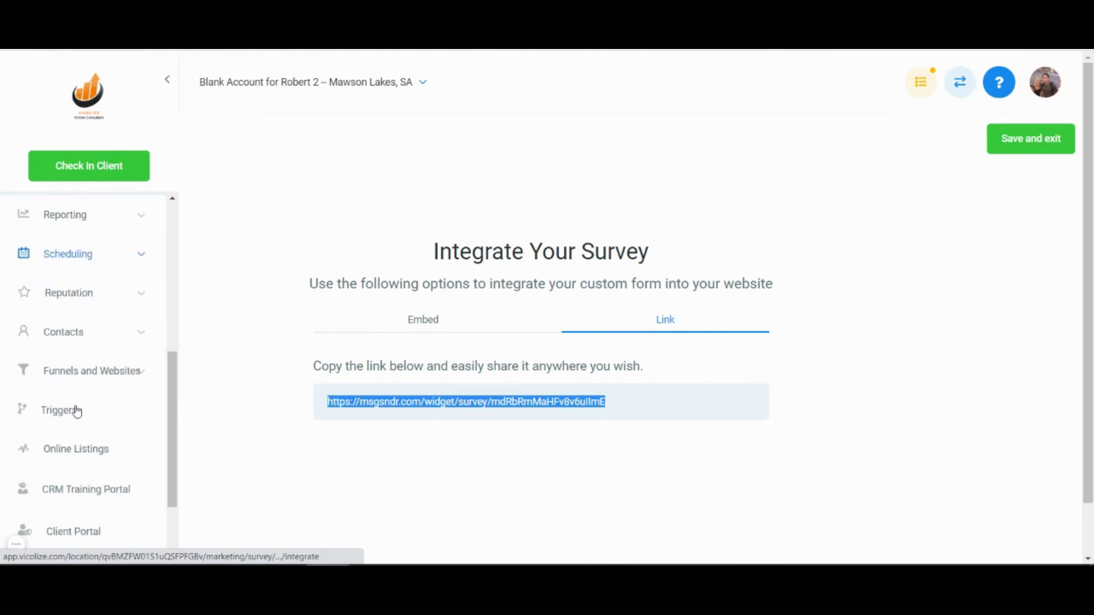
Go to Funnels, choose Survey funnel Copy, and edit its Survey funnel page.
click(71, 376)
scroll(61, 315, down, 2)
scroll(69, 295, up, 2)
scroll(69, 295, up, 1)
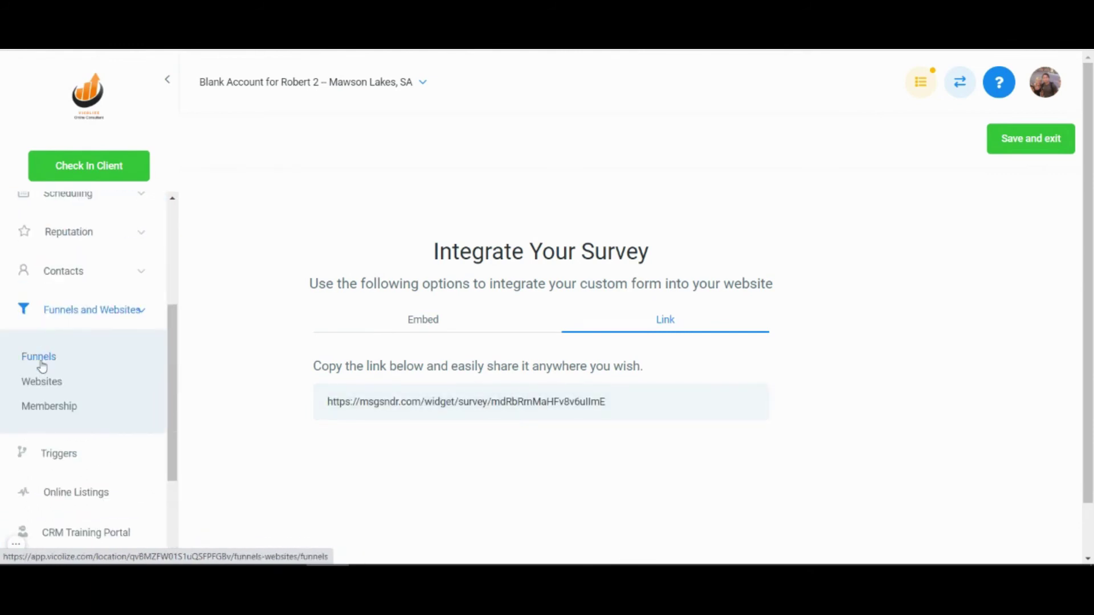
click(41, 358)
click(310, 270)
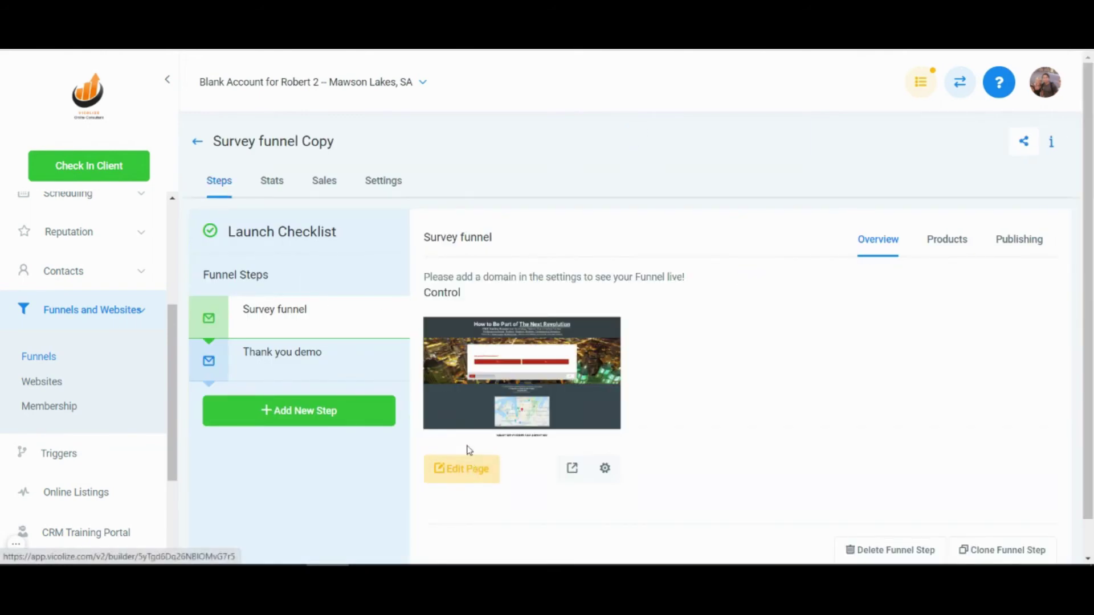
click(466, 413)
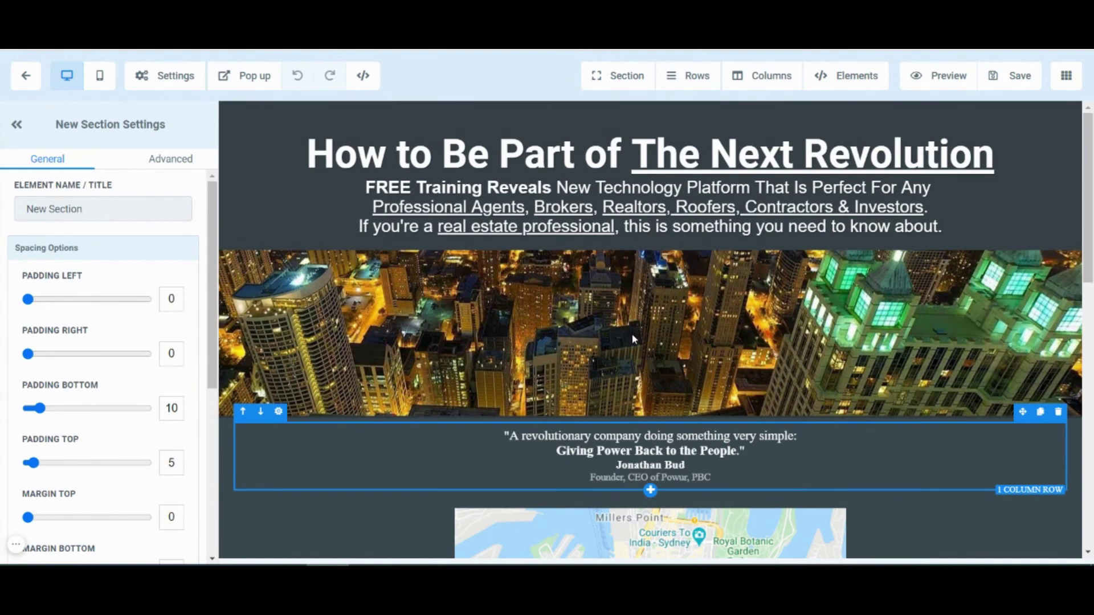
Delete the first-home-buyer survey and add a Survey element showing Jeweller Survey.
click(631, 335)
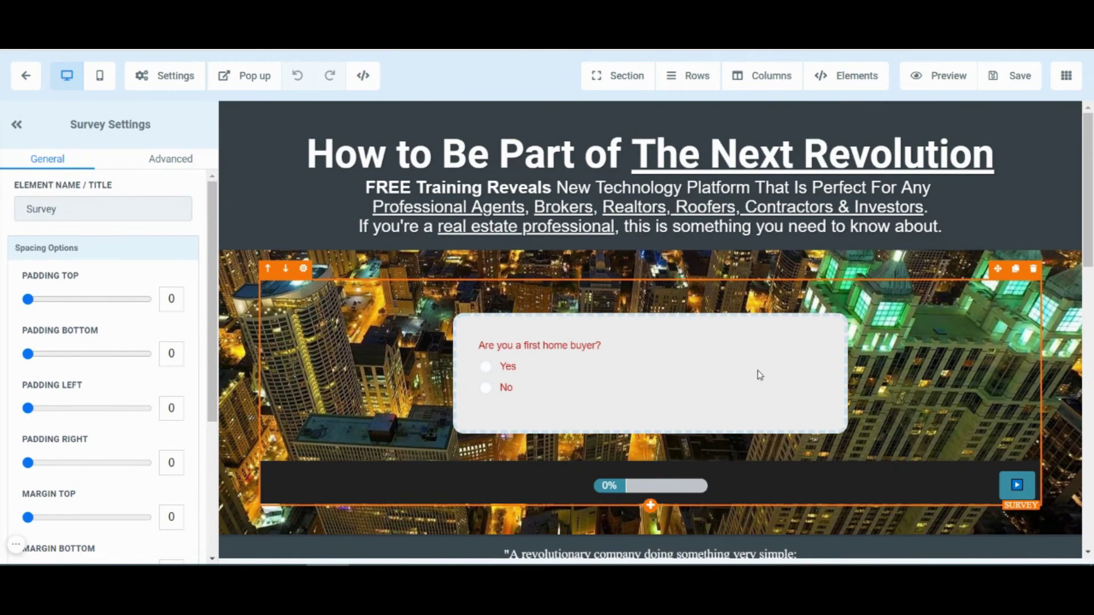
scroll(729, 414, down, 3)
scroll(770, 376, up, 2)
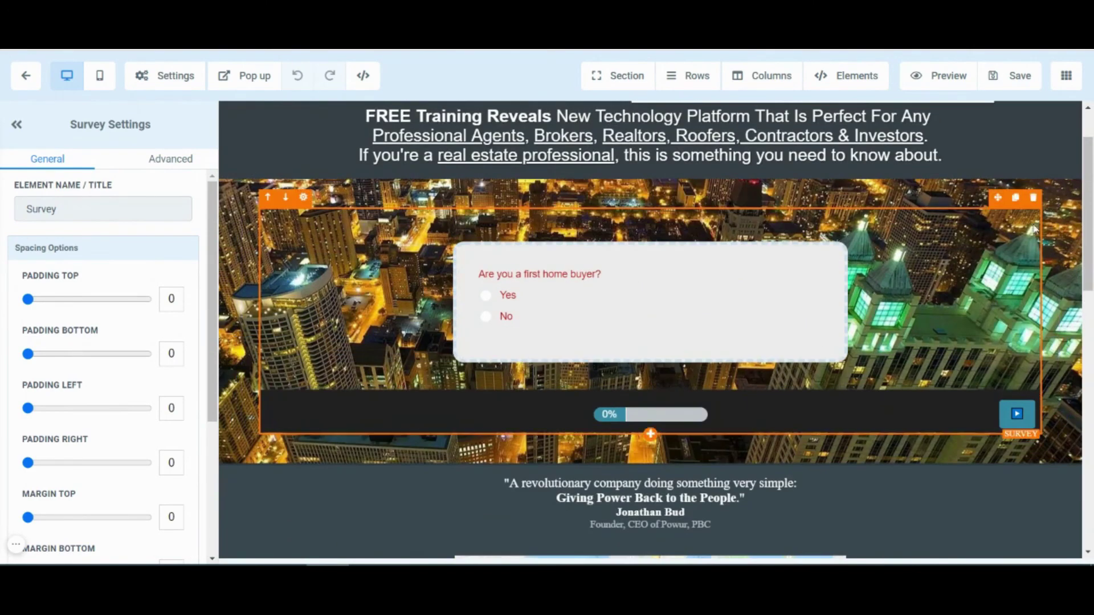
click(1033, 197)
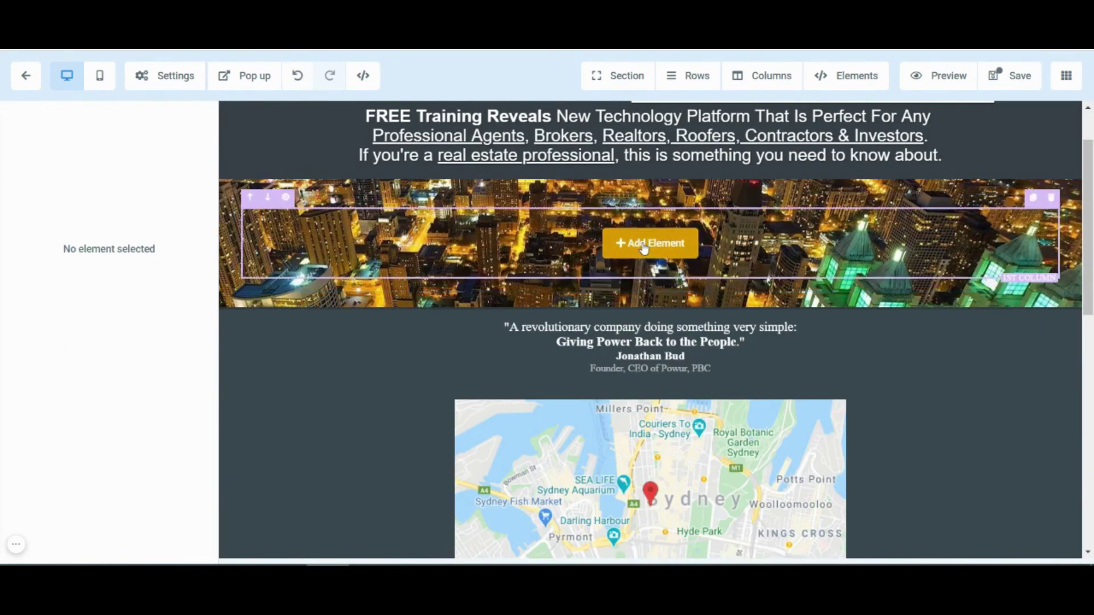
click(650, 242)
scroll(948, 420, down, 3)
scroll(936, 403, down, 2)
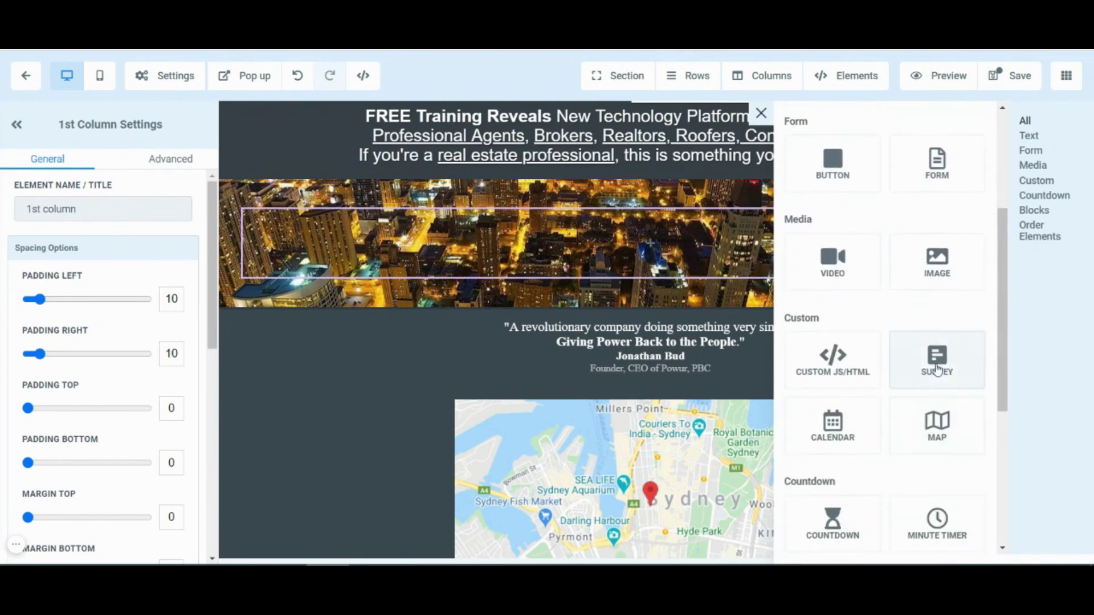
click(936, 368)
click(569, 309)
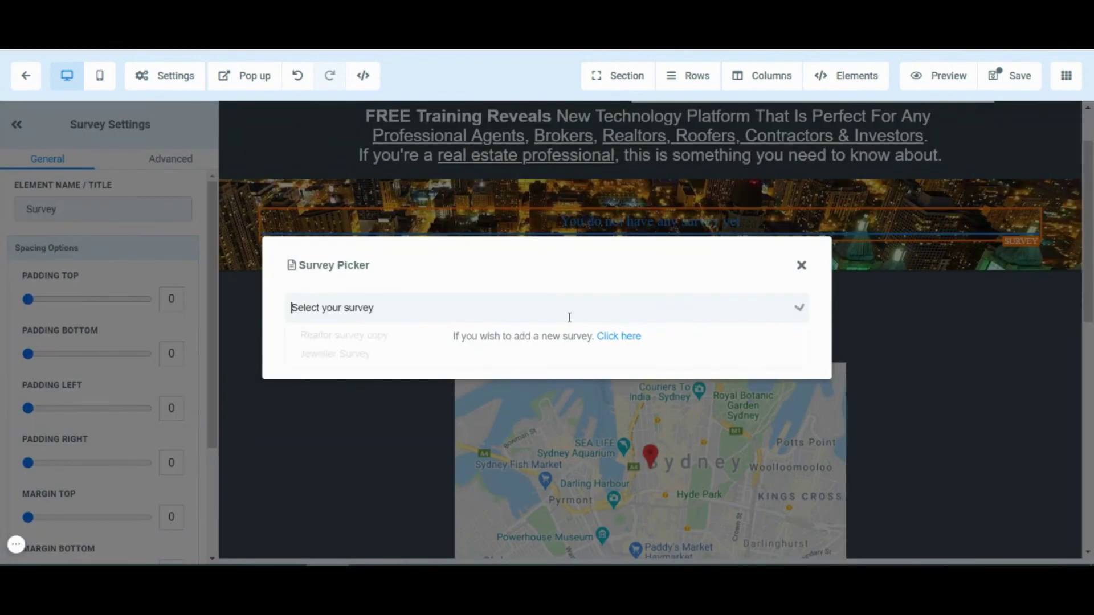
click(371, 356)
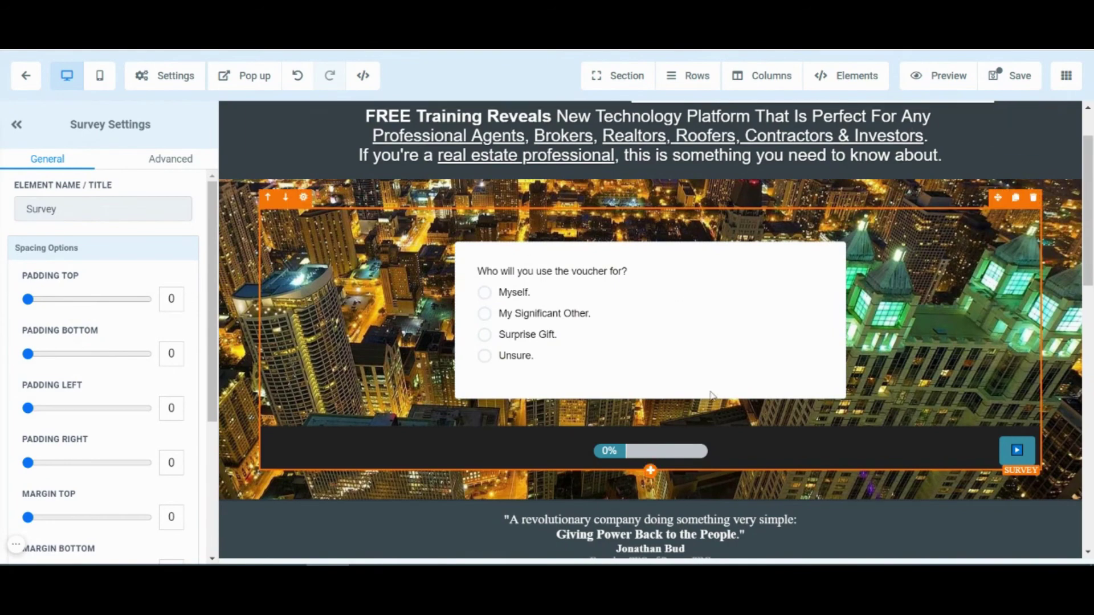
scroll(539, 402, down, 2)
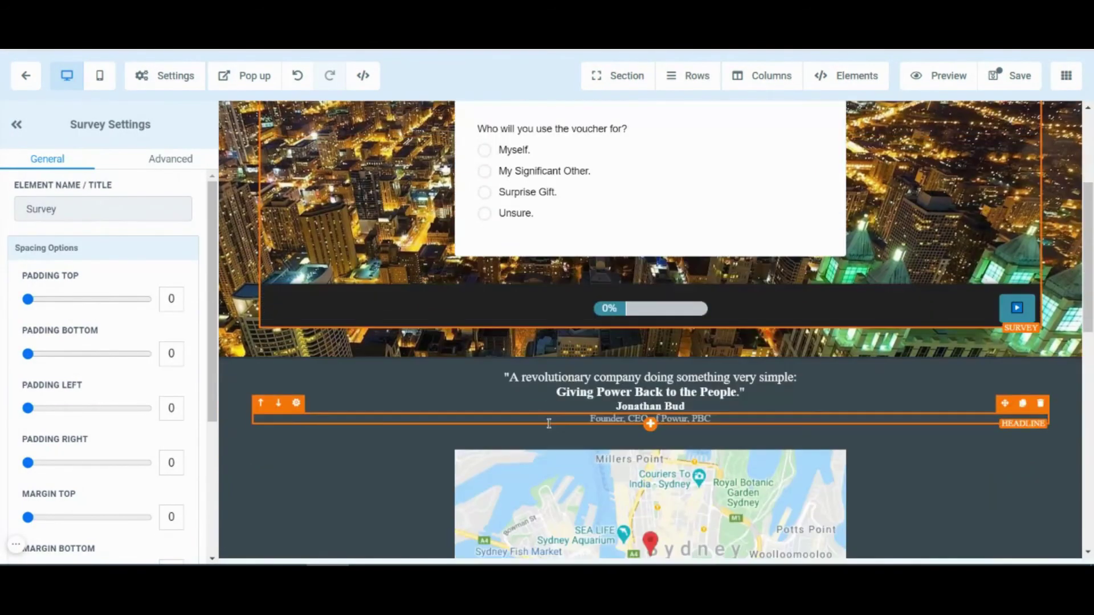
scroll(548, 422, up, 2)
Save the page, then answer voucher, Yes jewellery, stones, budget and quote questions in preview.
click(1001, 86)
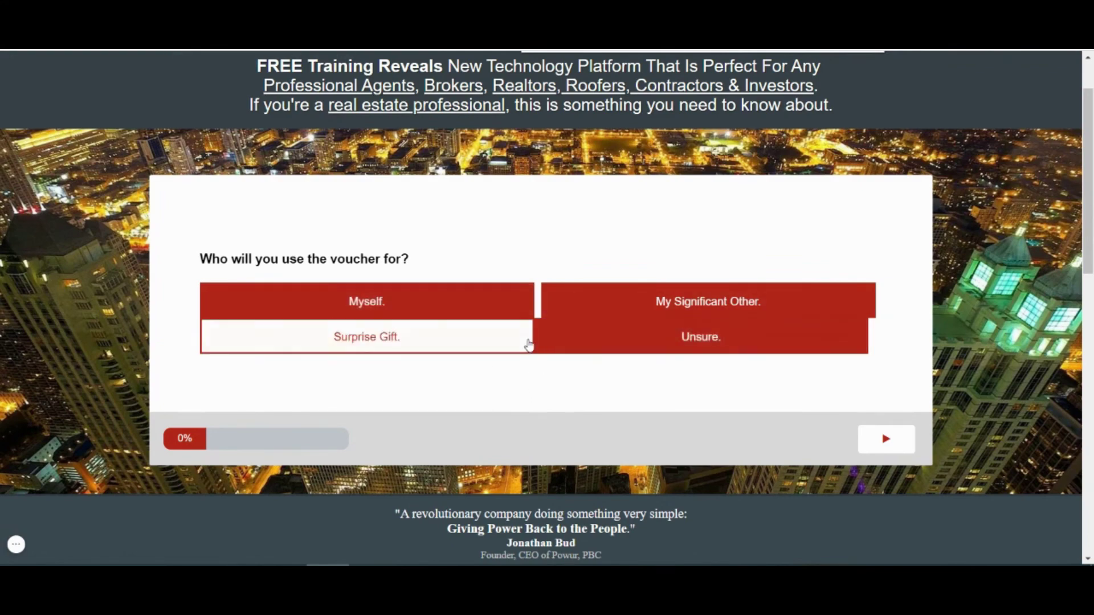
click(386, 305)
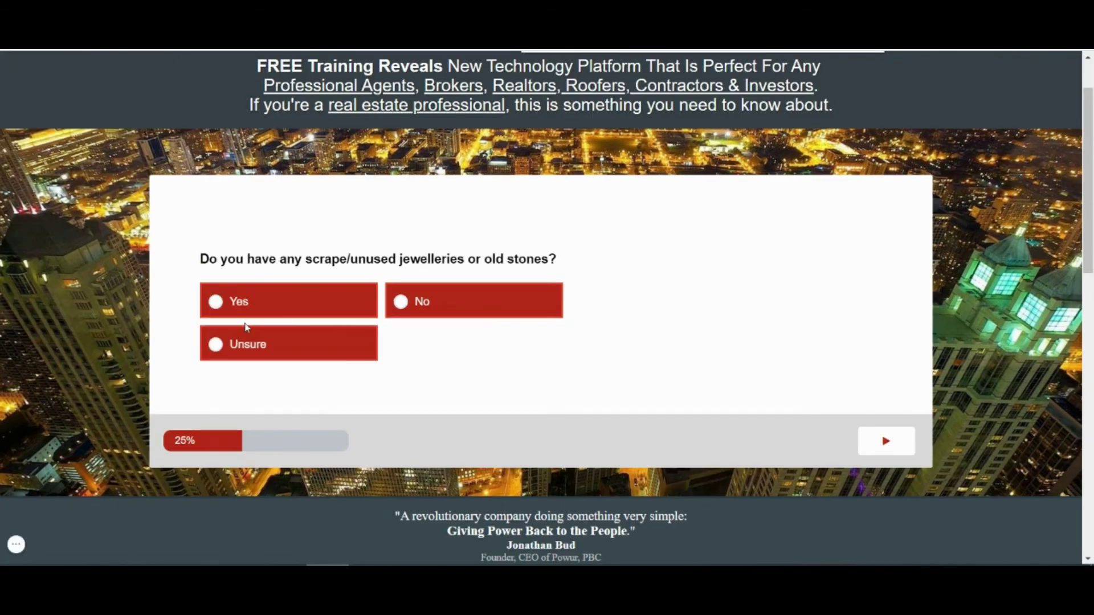
click(224, 310)
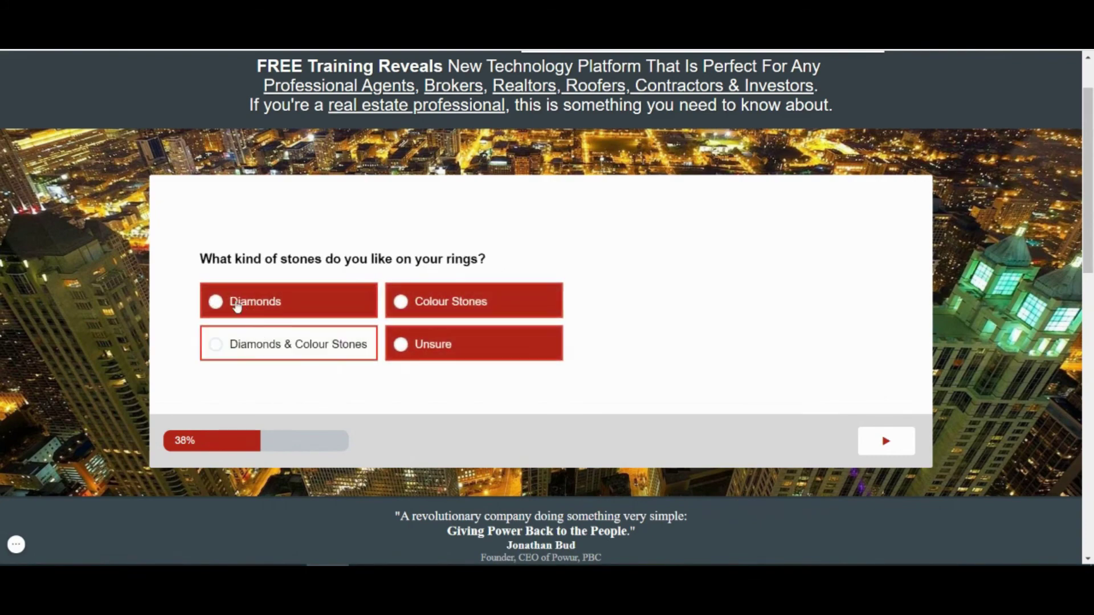
click(403, 326)
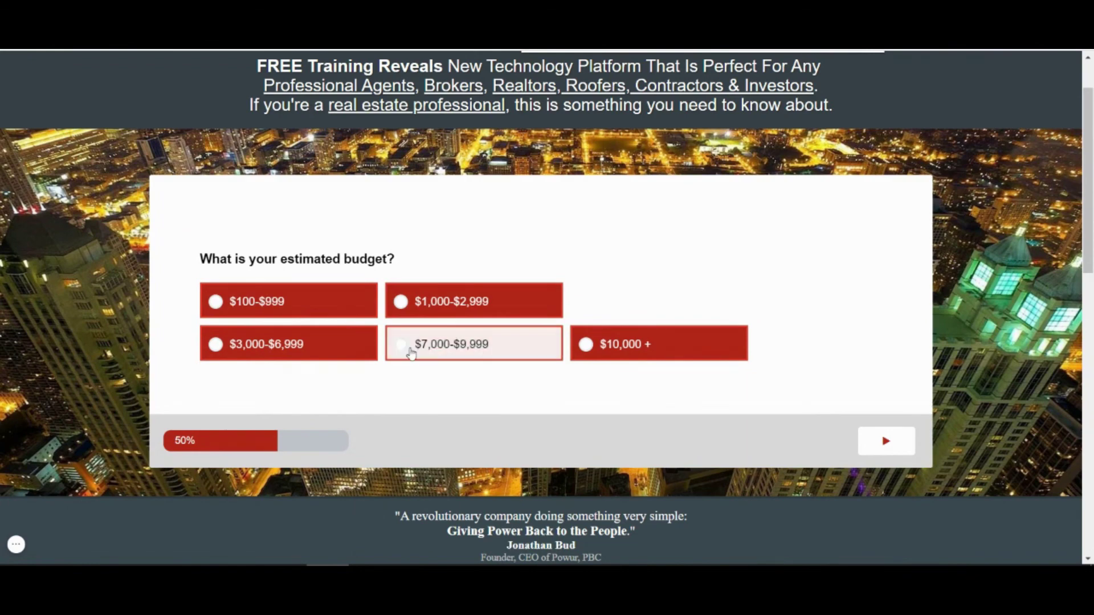
click(216, 309)
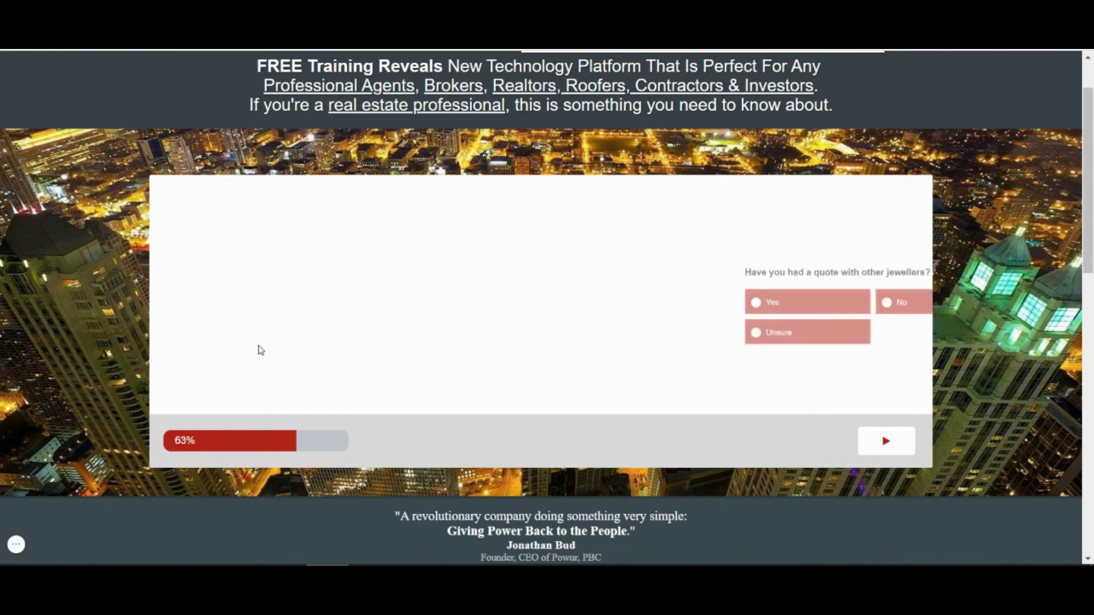
click(215, 303)
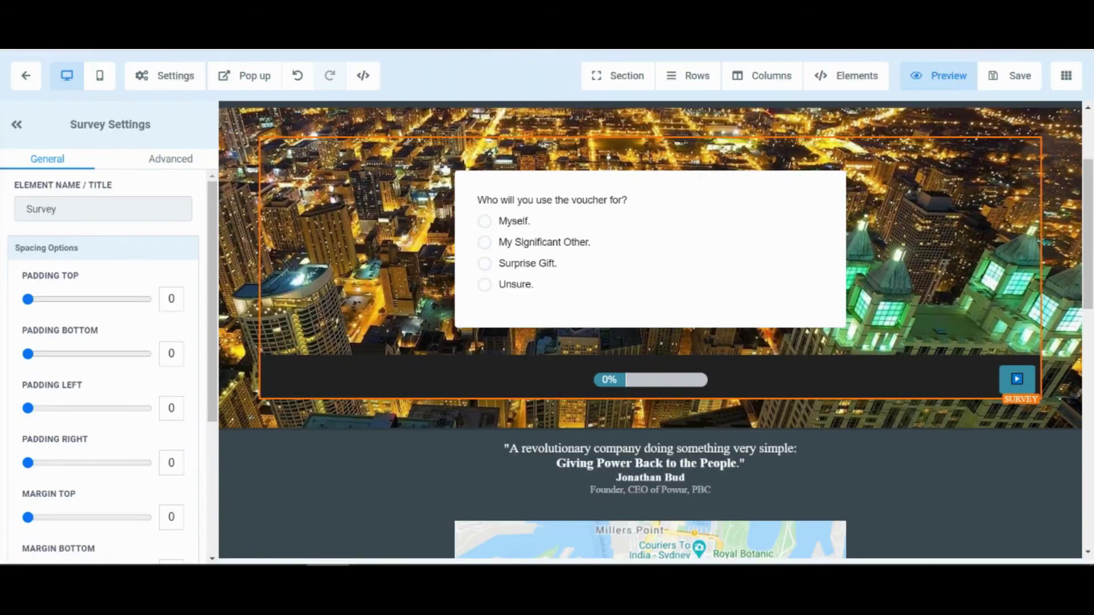
Save the page, return to Survey funnel Copy, and launch the live Survey funnel page.
click(1013, 77)
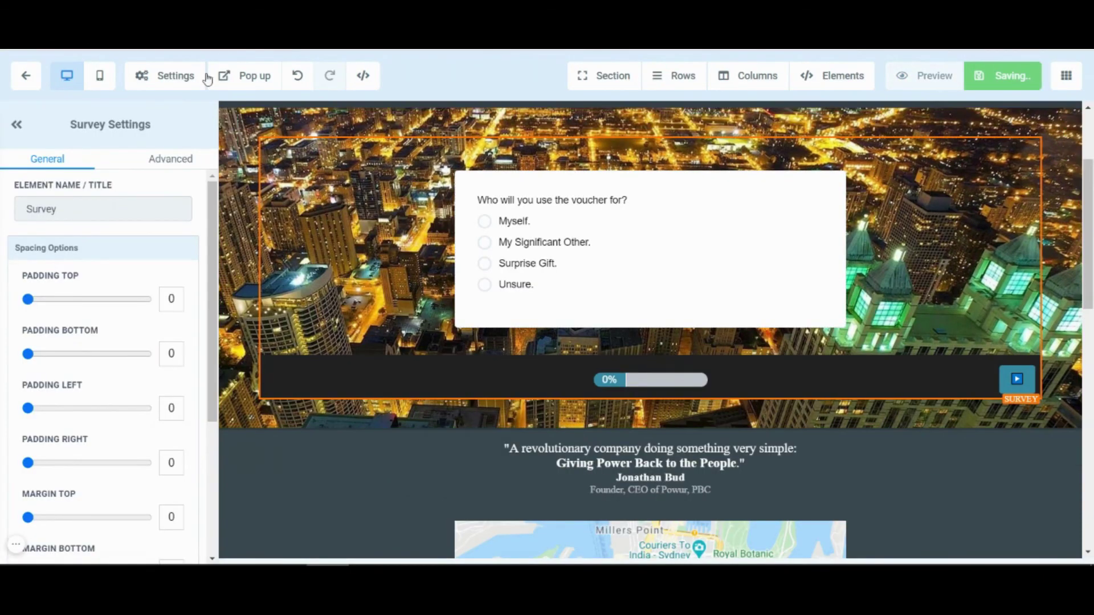
click(25, 83)
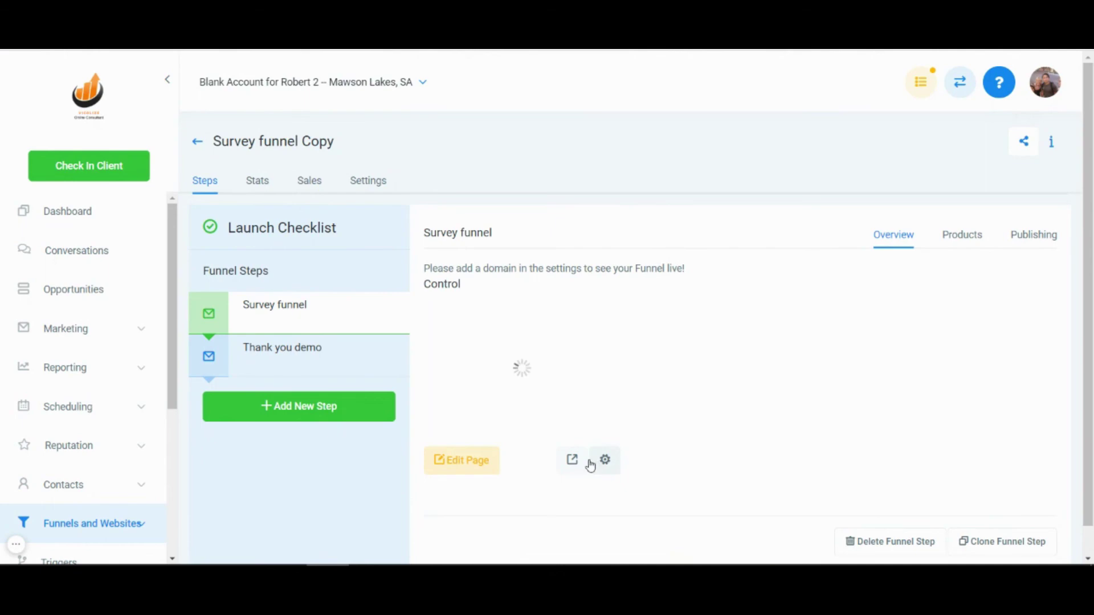
click(571, 492)
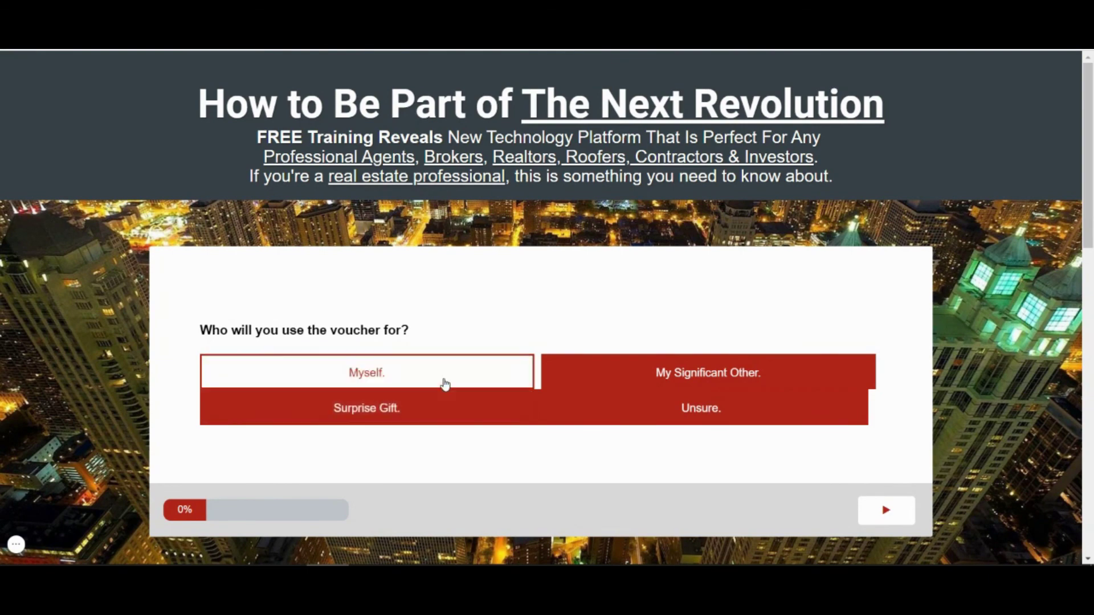
Pick Myself. for the live survey's voucher question, then scroll down.
click(443, 384)
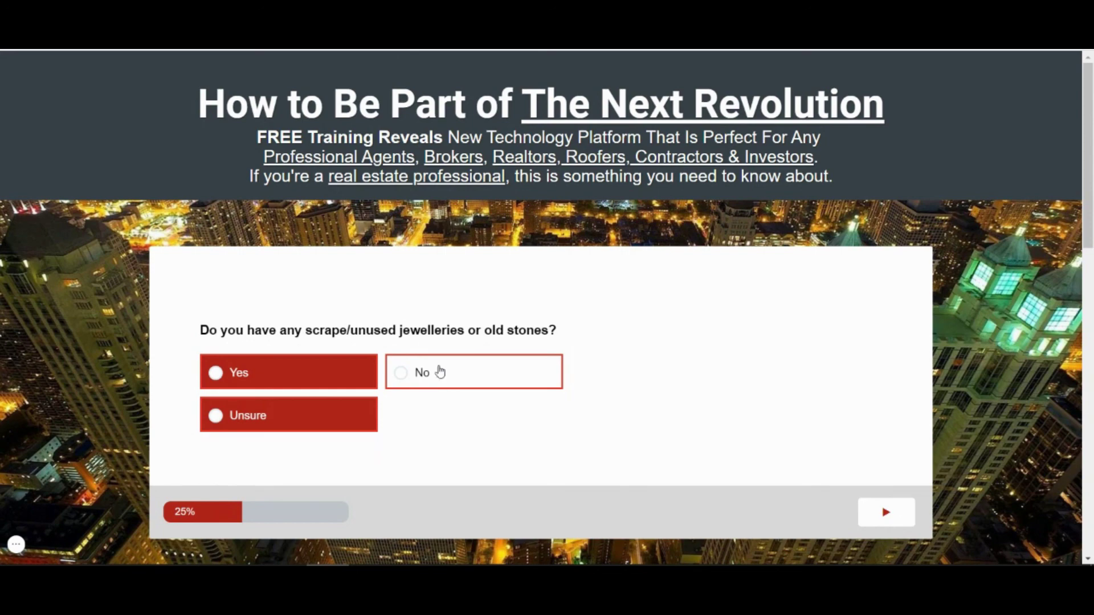
scroll(335, 403, down, 2)
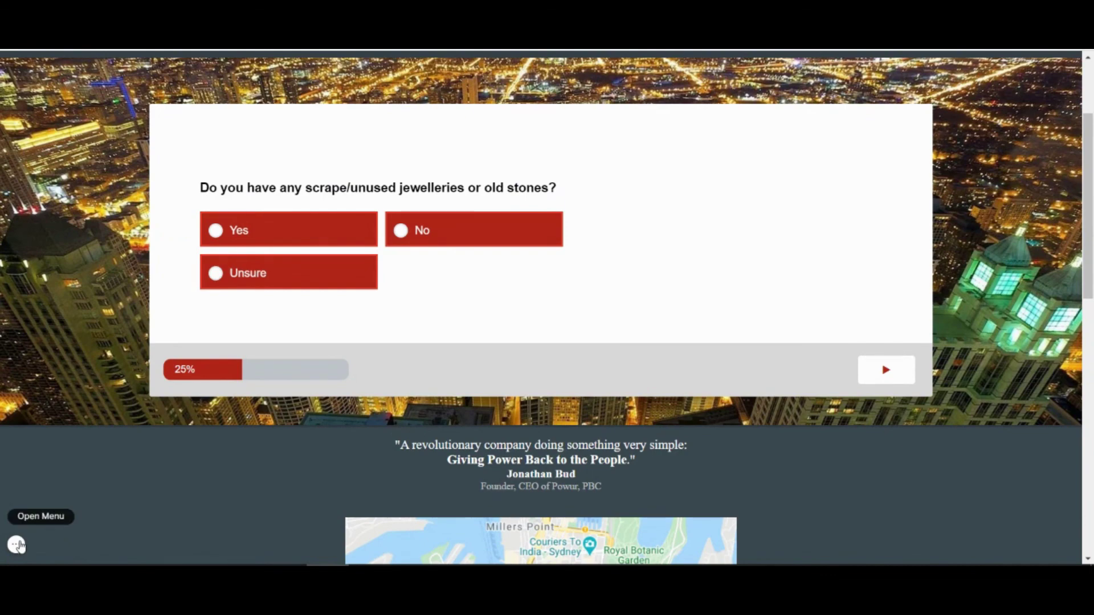
click(17, 545)
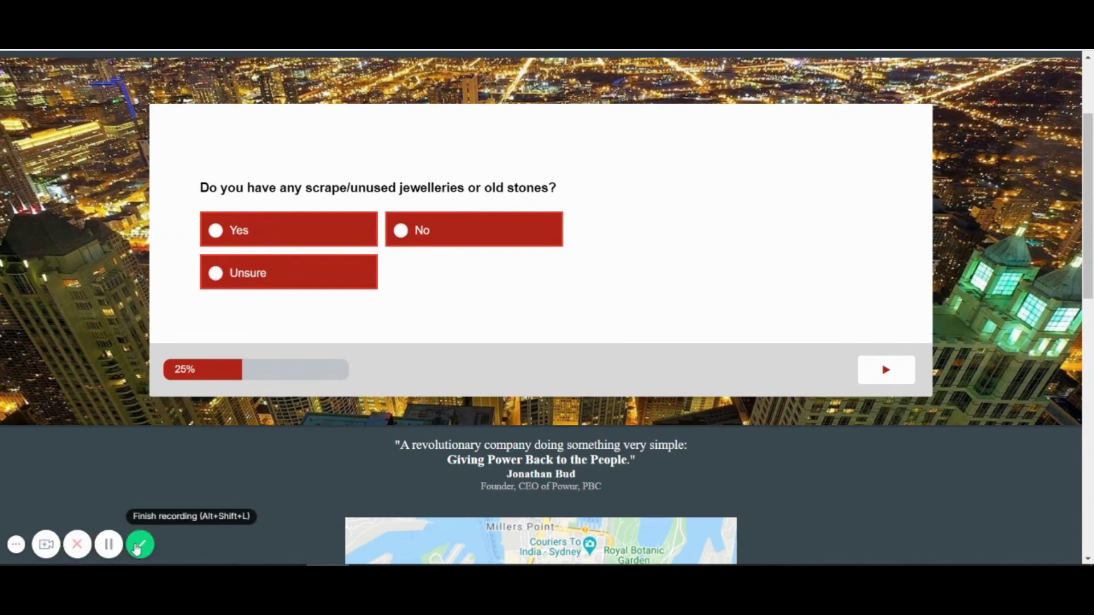